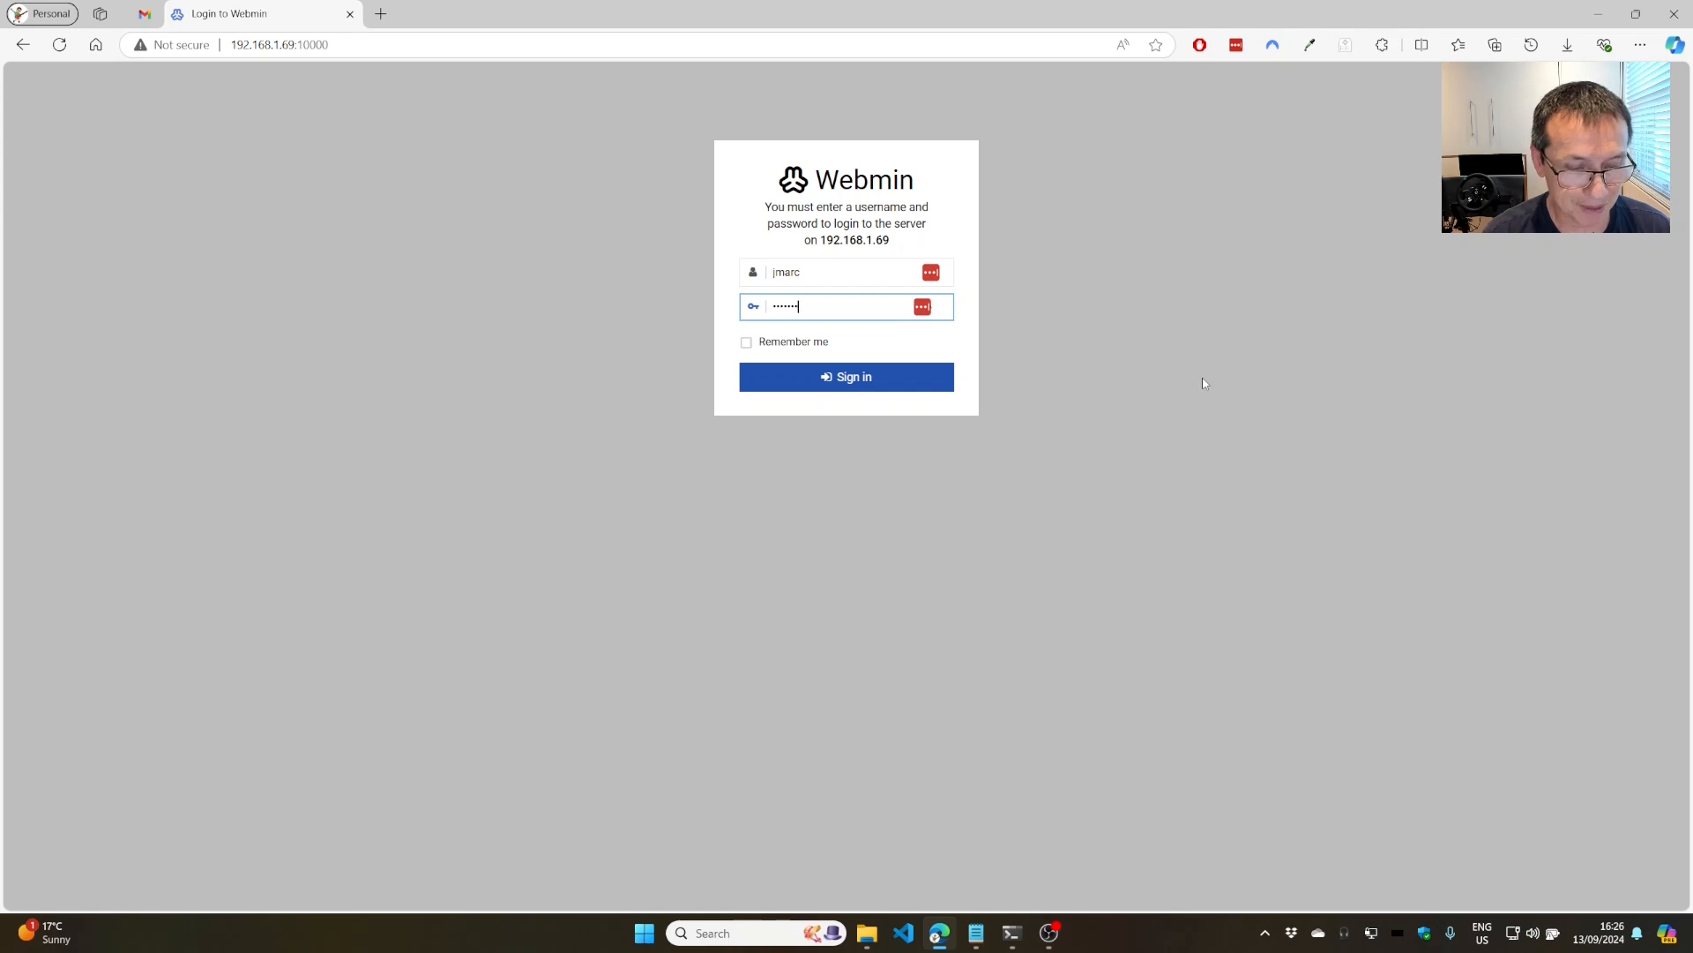
Sign in to Webmin and dismiss the LastPass password-saving popup.
key("Return")
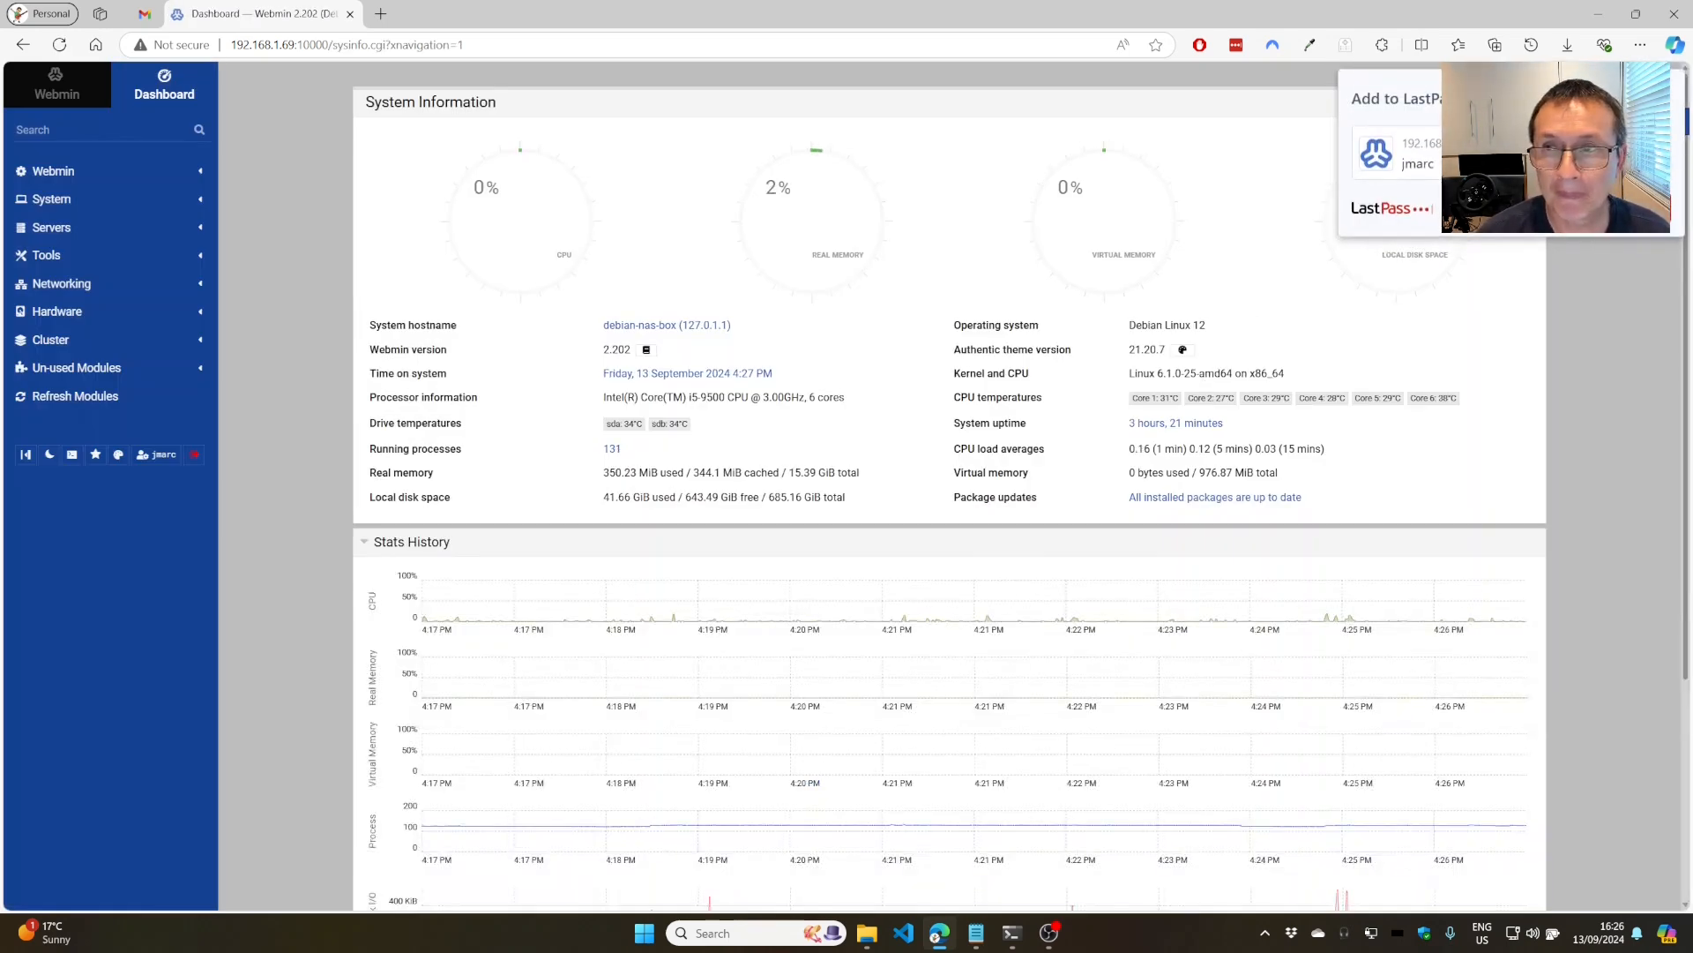
left_click(1636, 208)
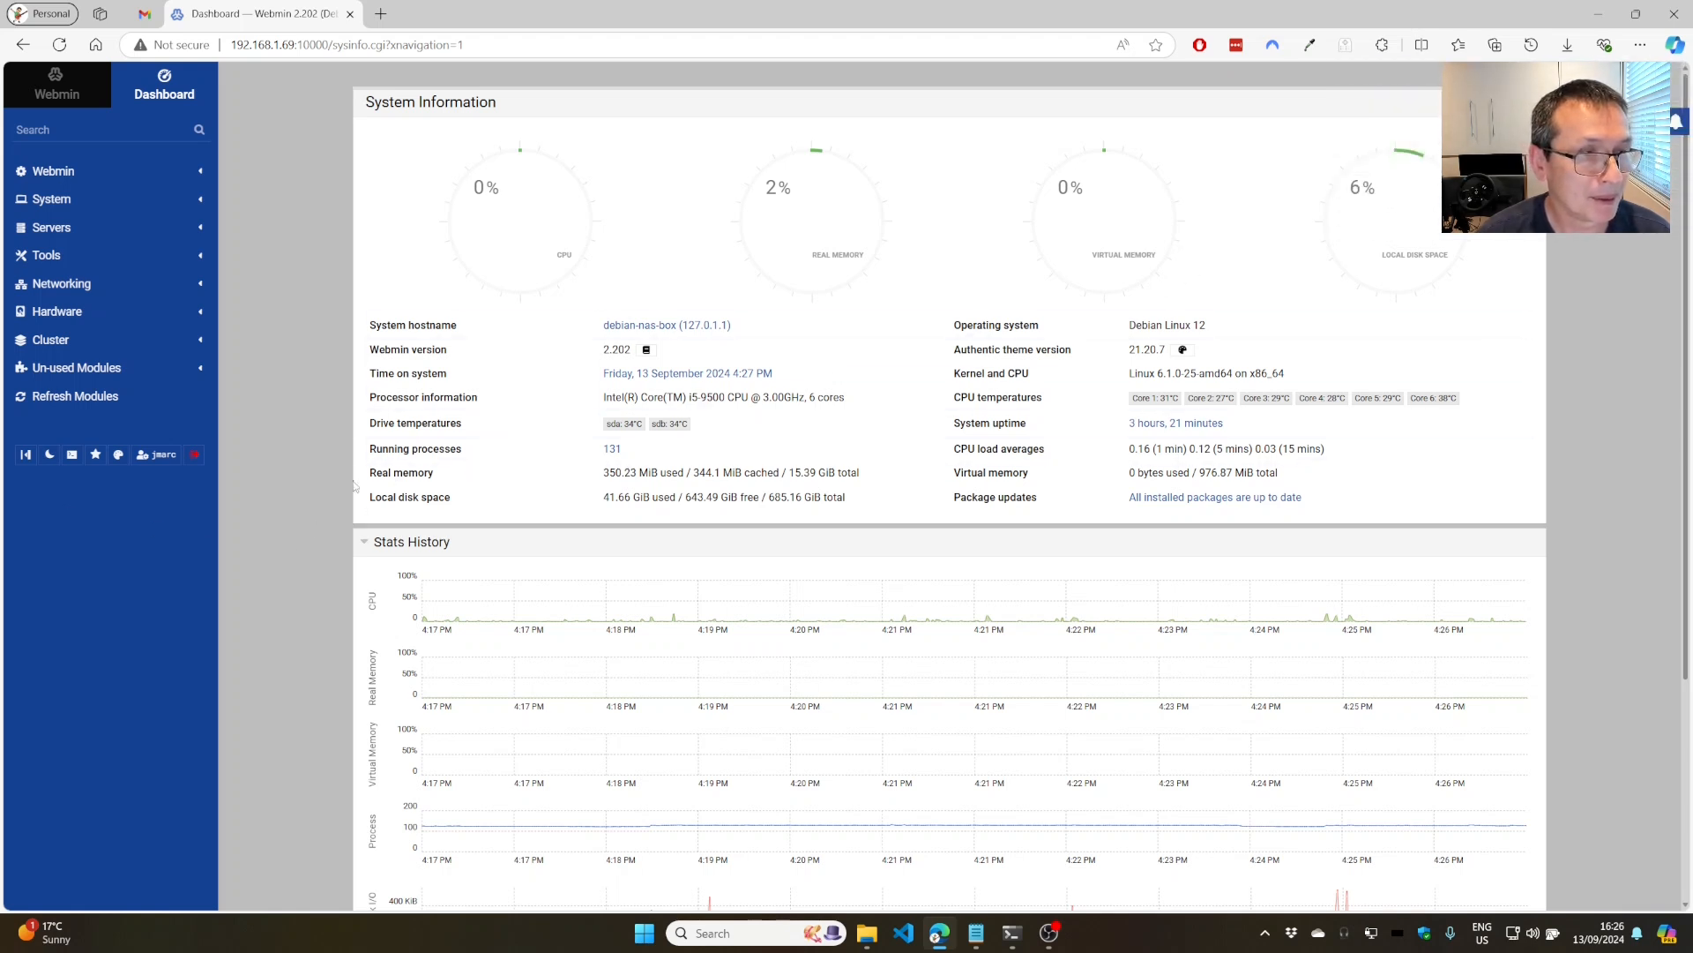
Refresh Webmin modules (52 found), then open Samba Windows File Sharing under Servers.
left_click(55, 399)
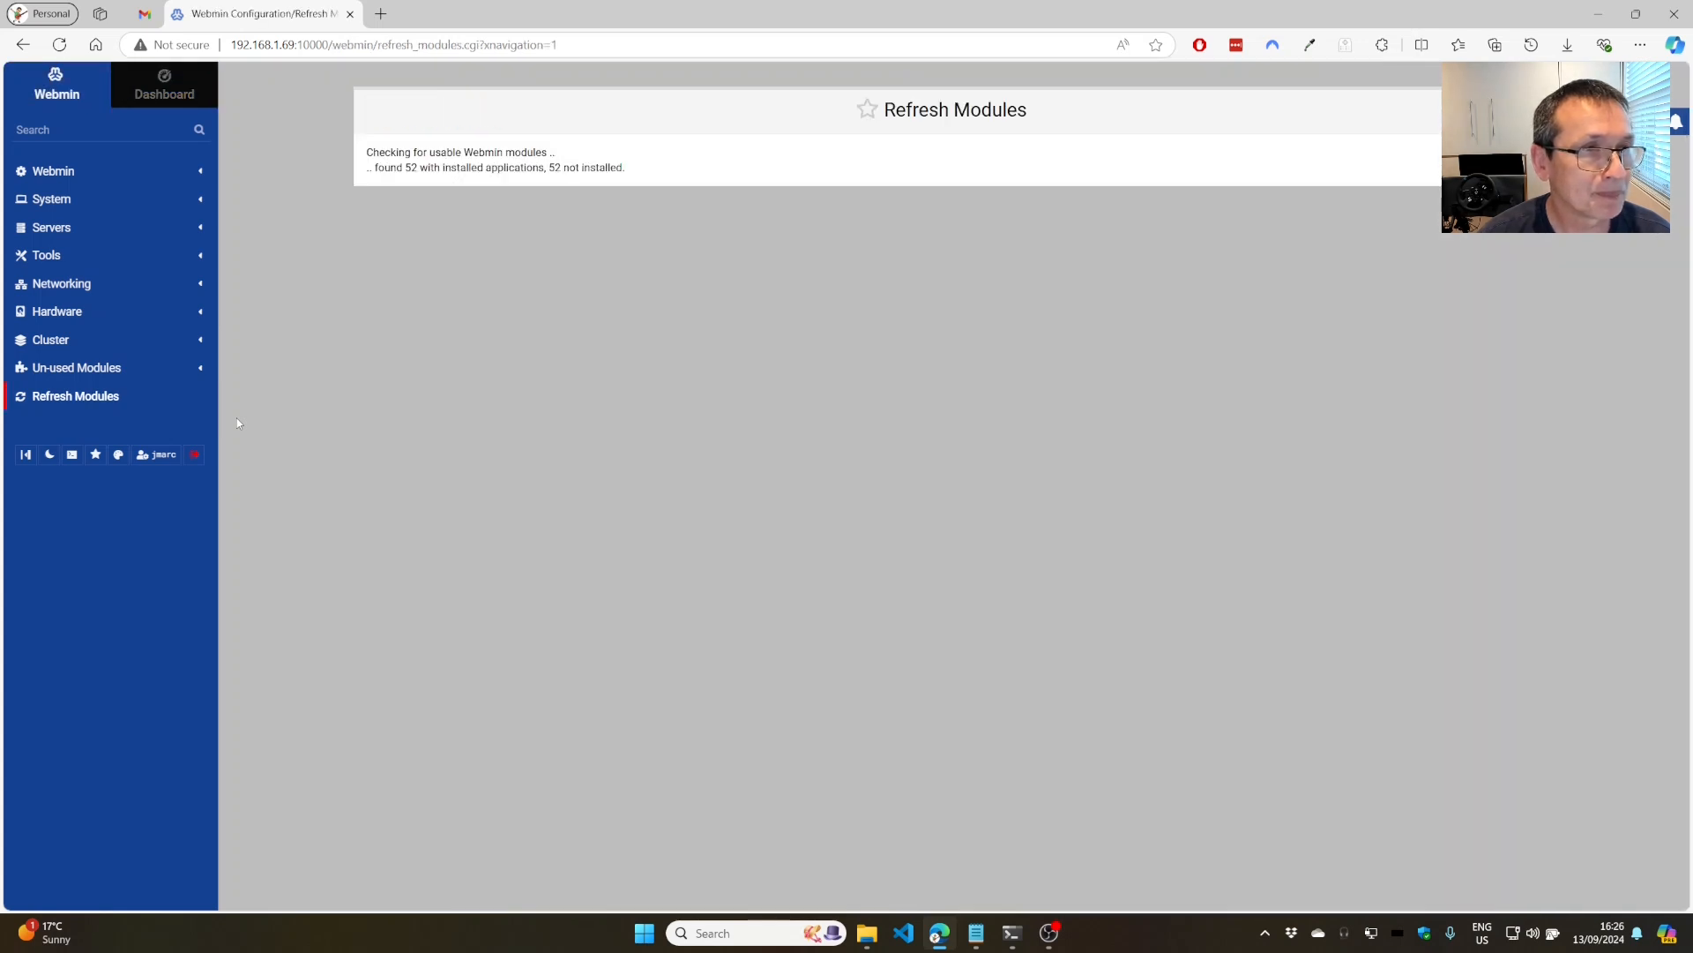
left_click(52, 228)
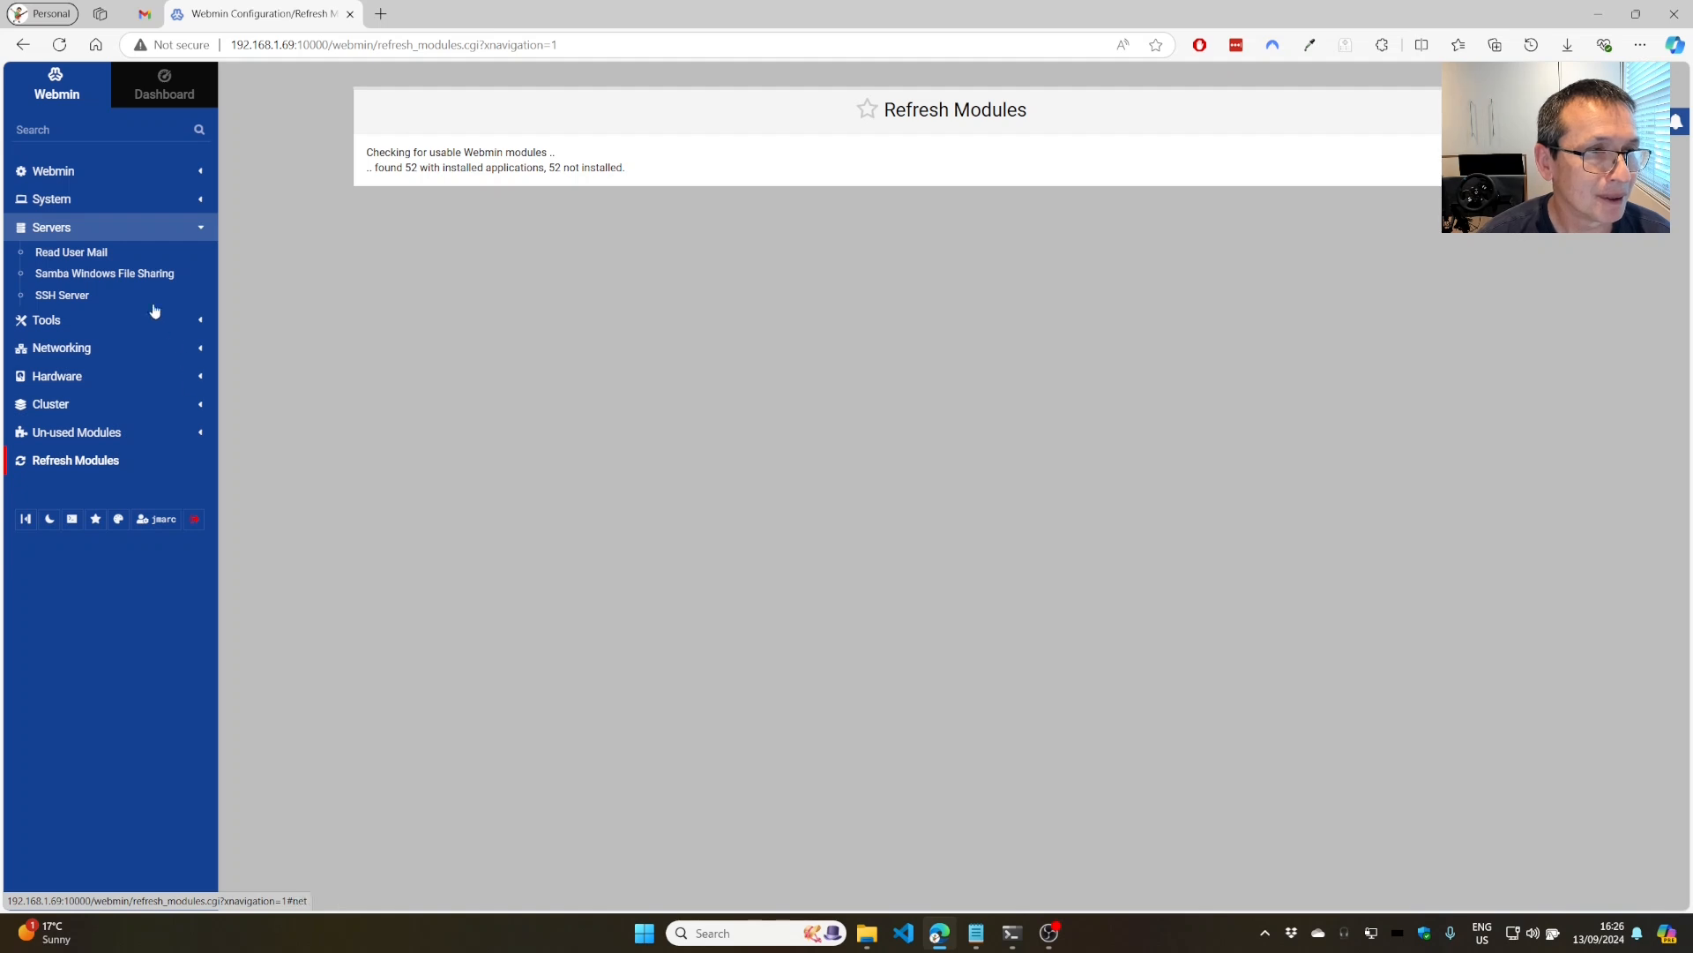
left_click(58, 276)
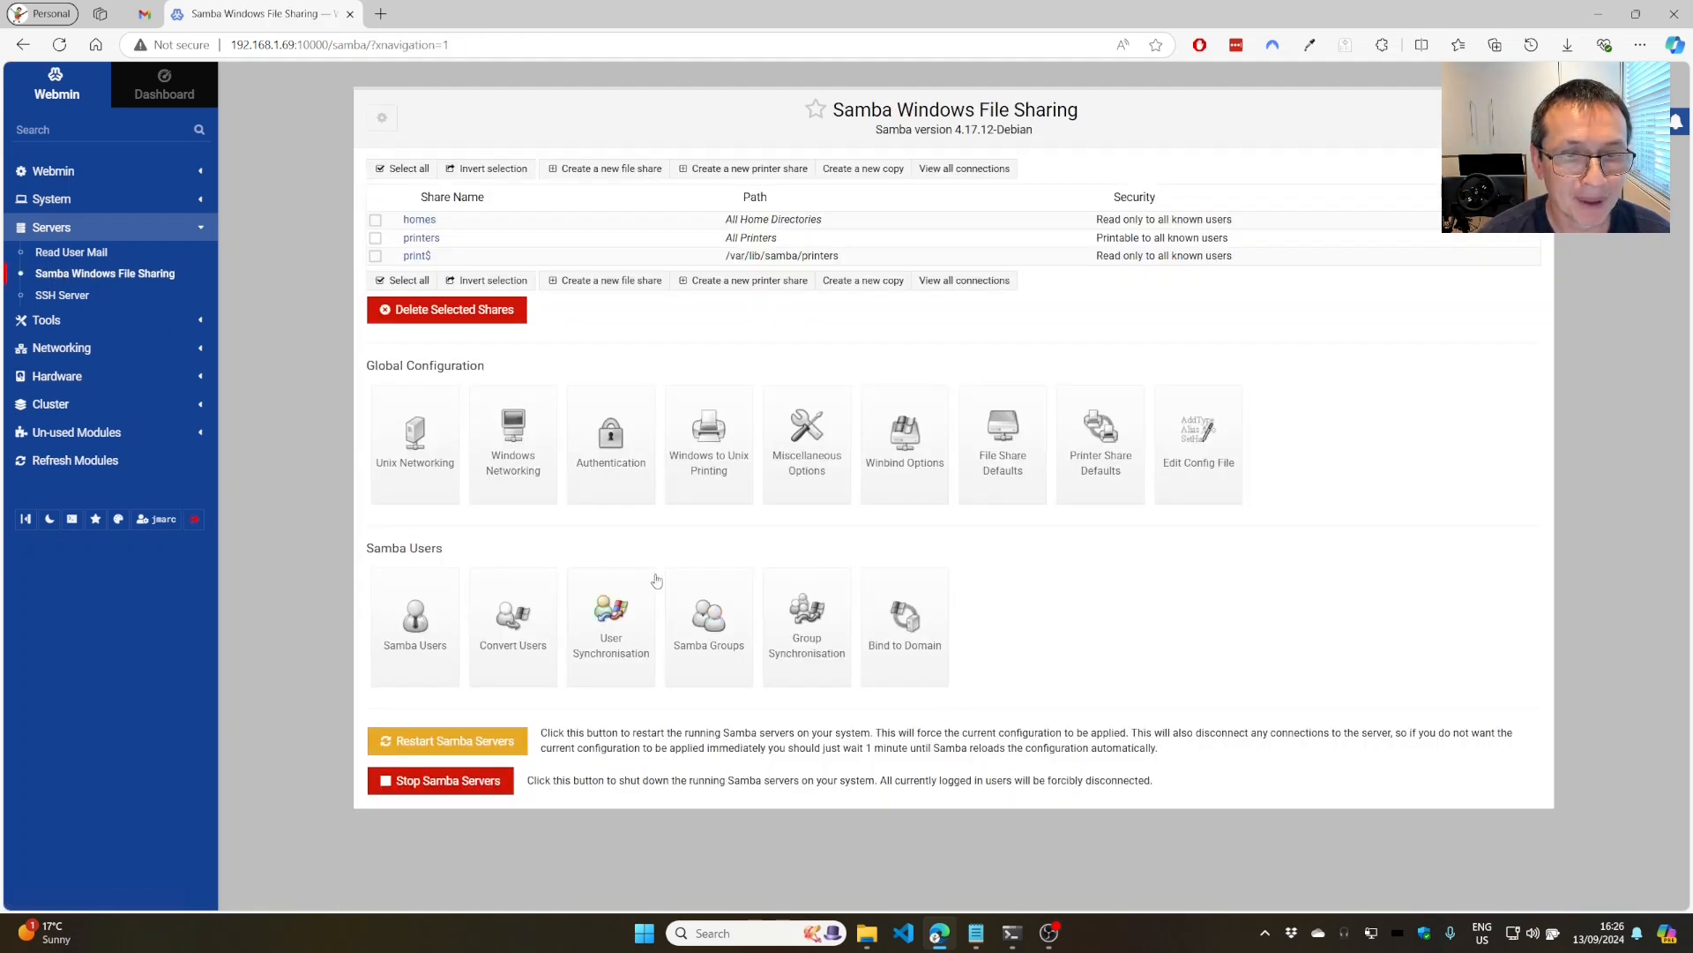
Check the Samba Users list, which shows a single user, then return to the share list.
left_click(428, 634)
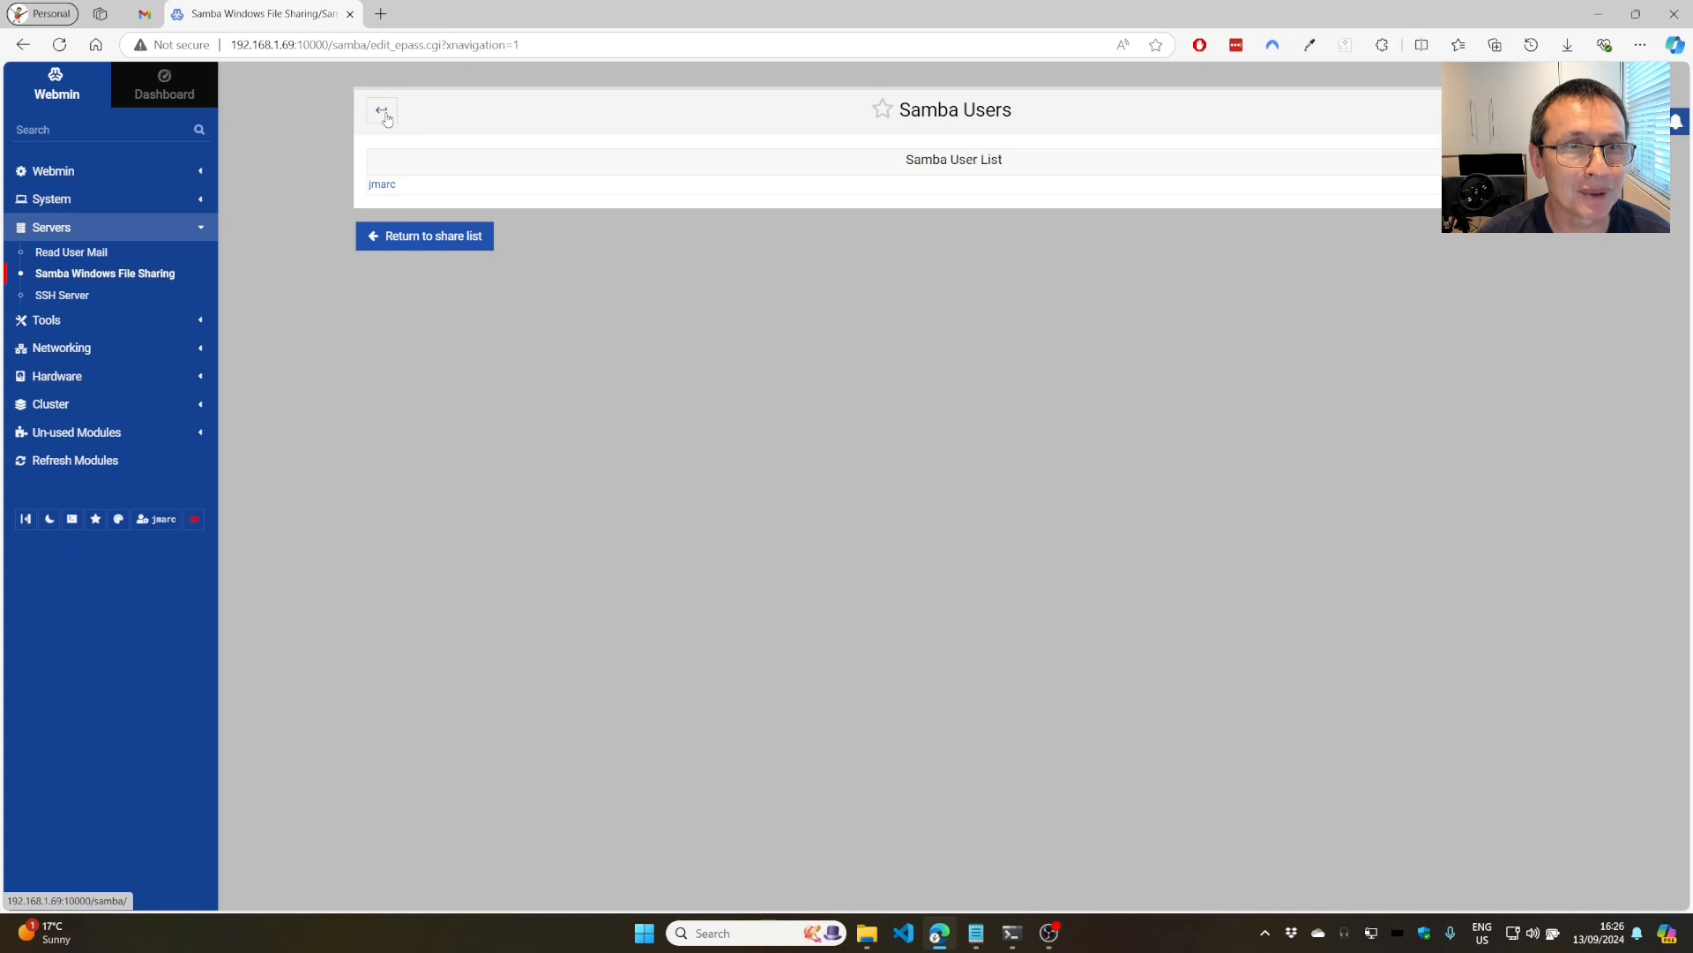
left_click(386, 115)
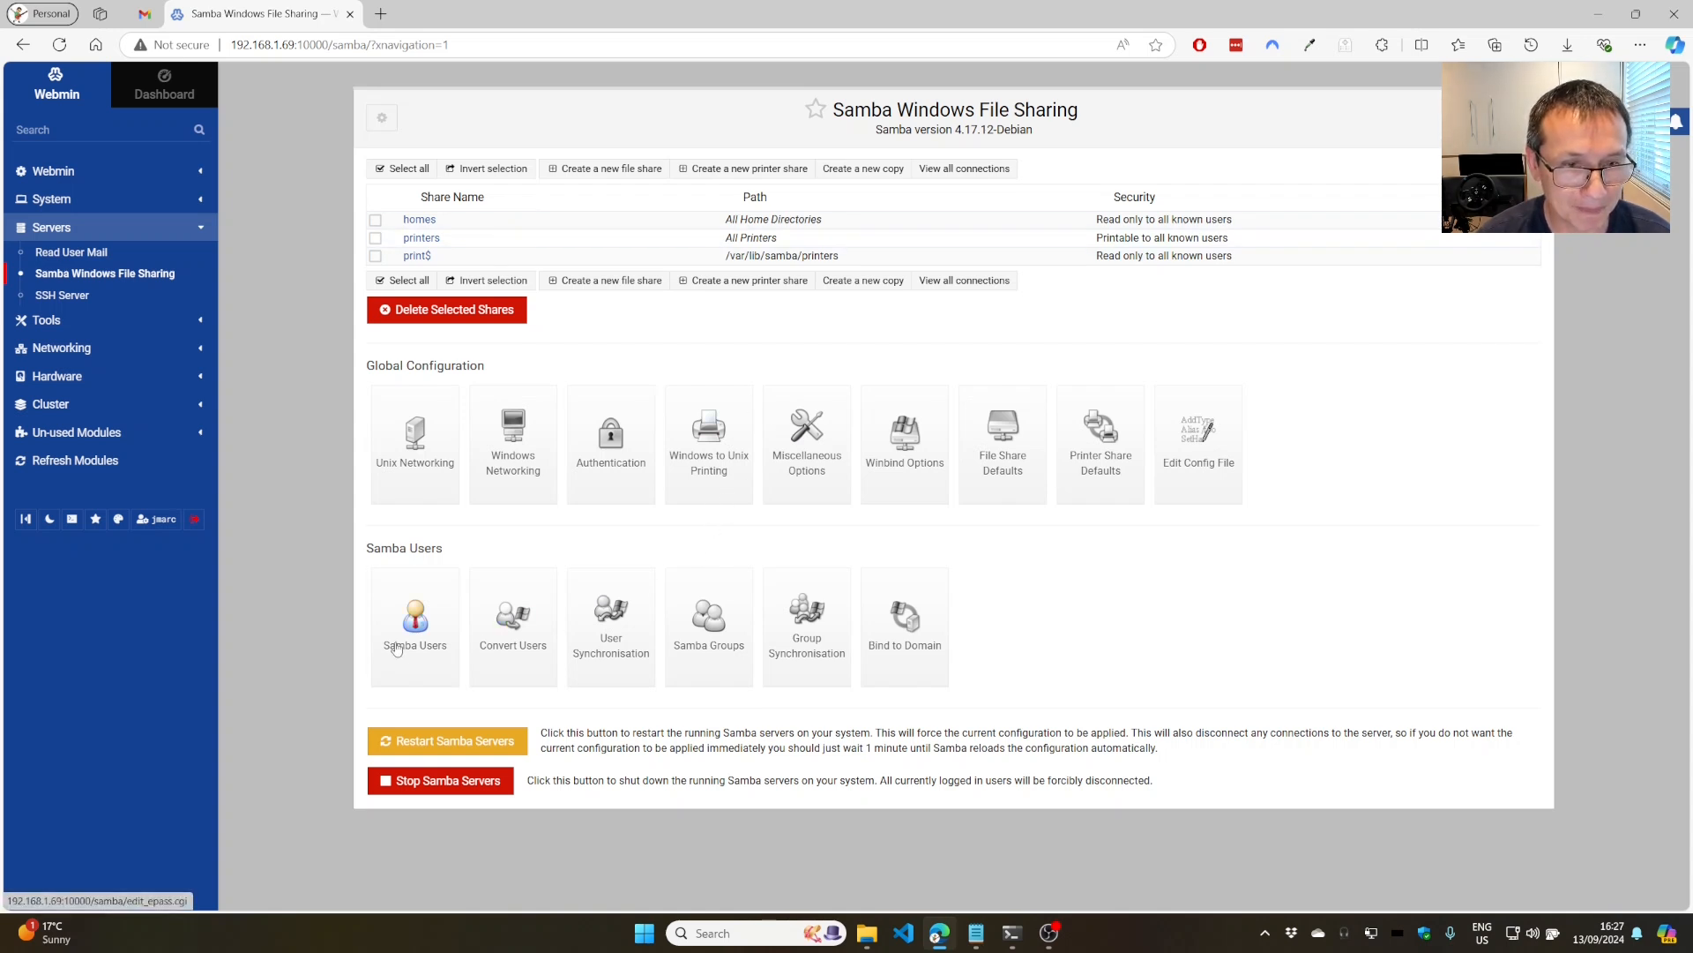
Set all User Synchronisation options to Yes, apply them, and restart the Samba servers.
left_click(612, 641)
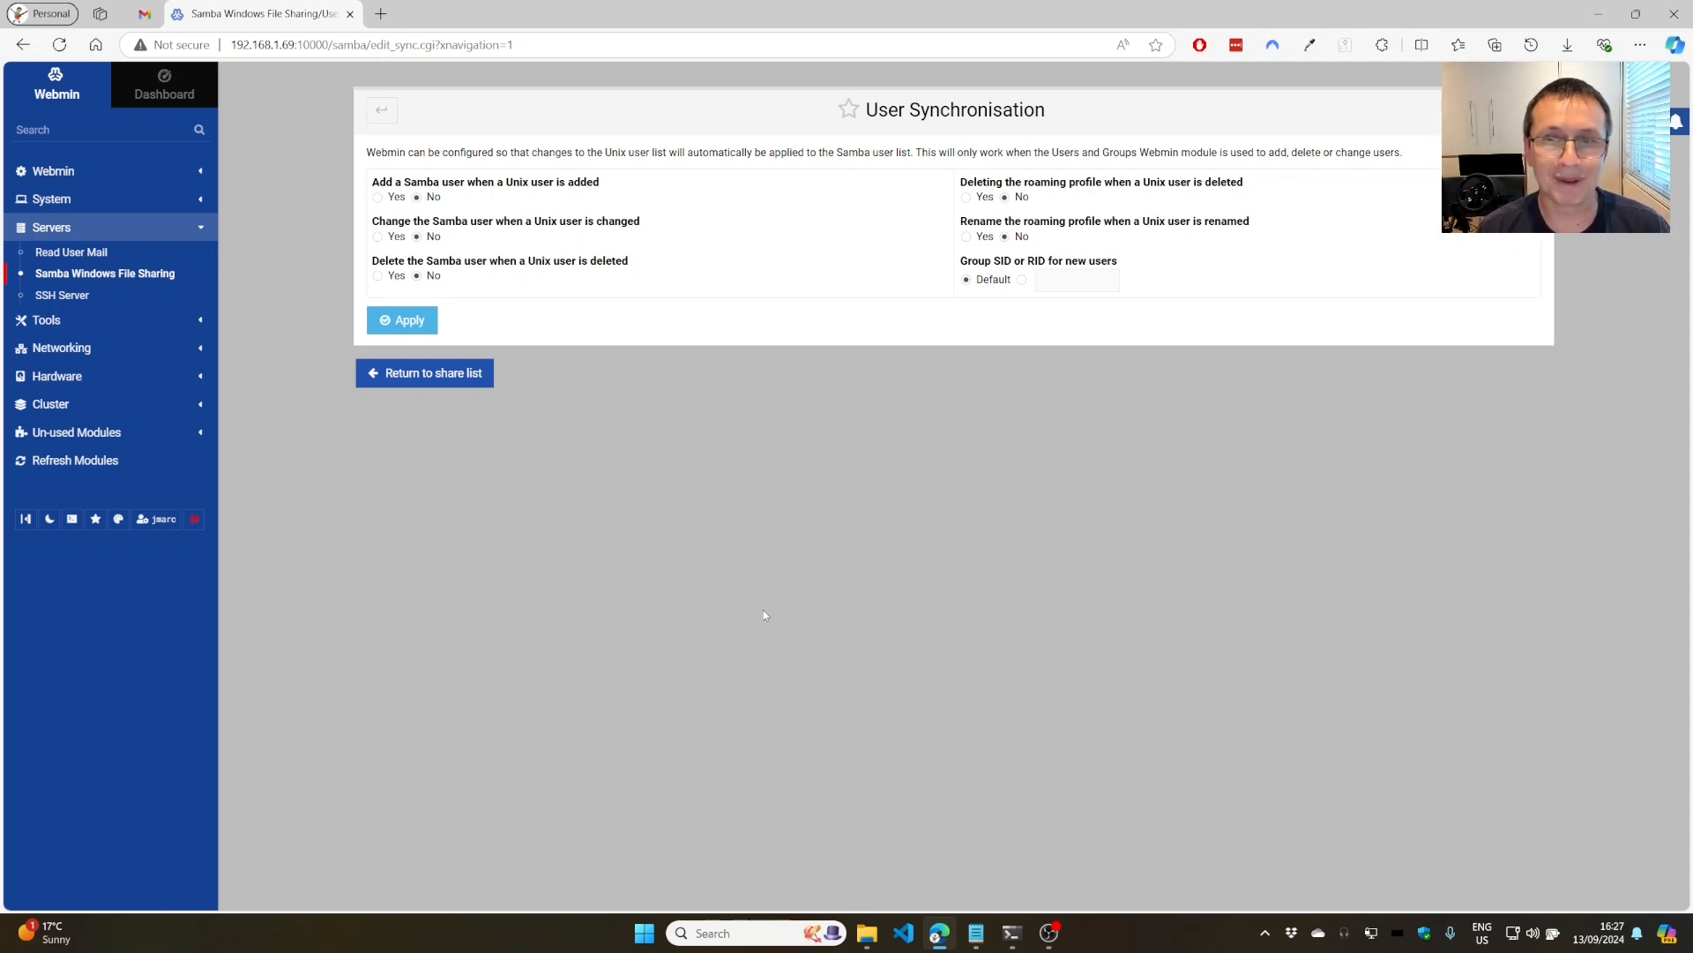
left_click(377, 196)
left_click(378, 236)
left_click(378, 276)
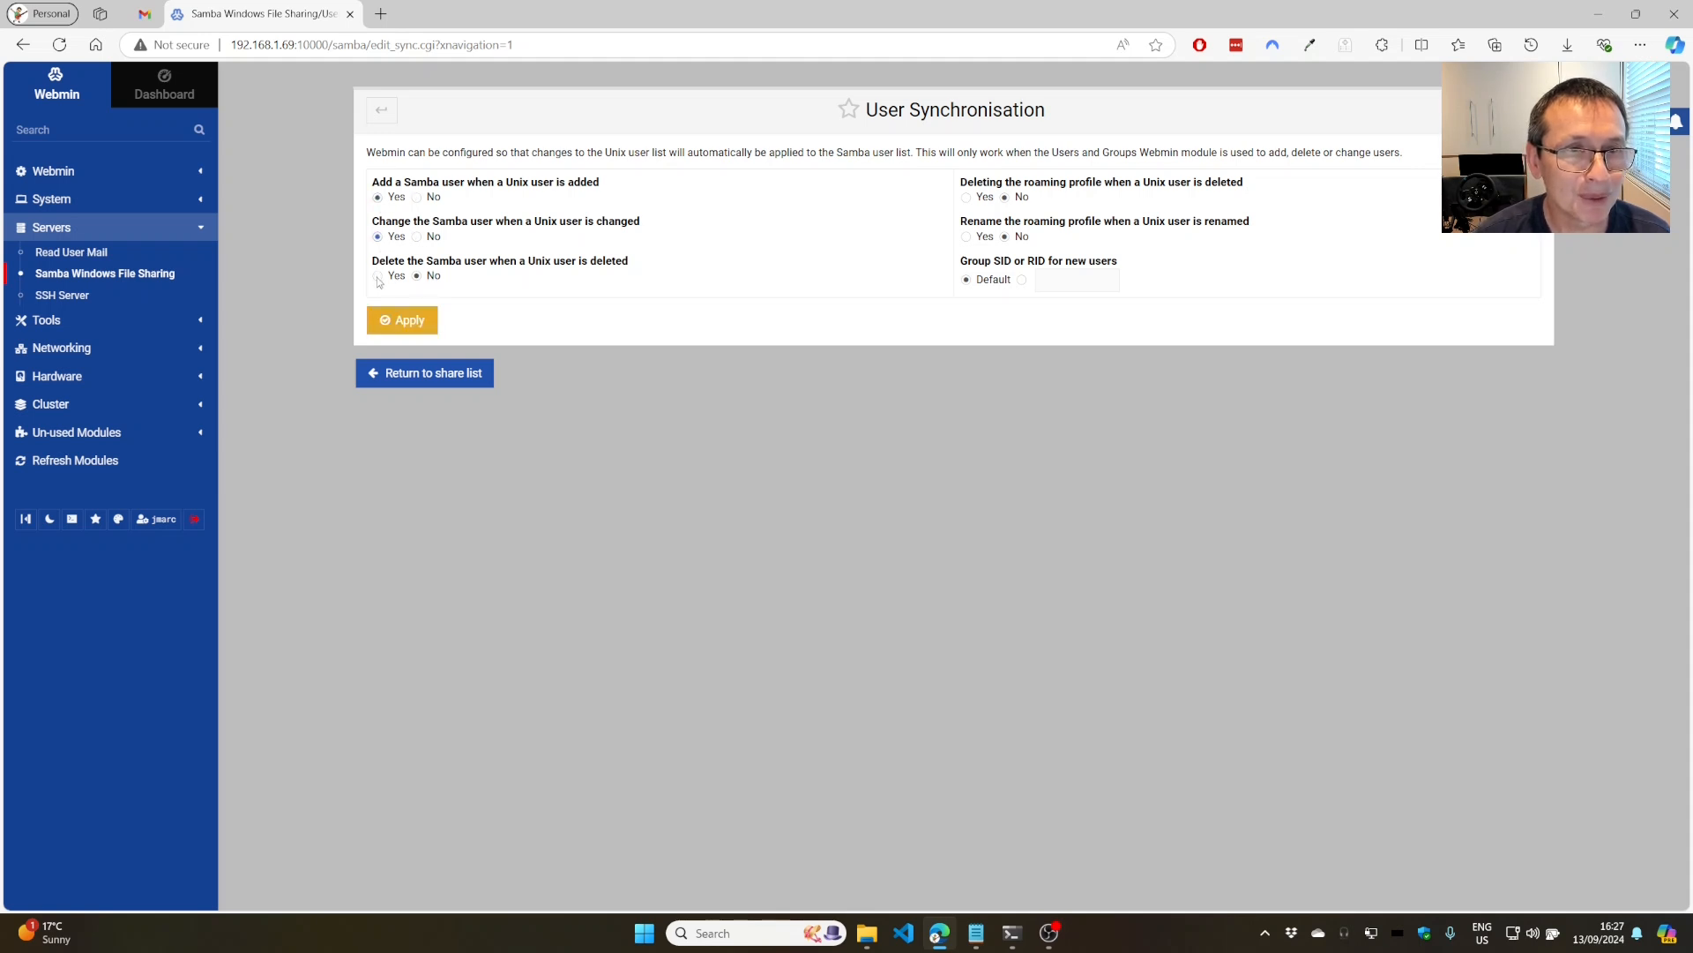
left_click(967, 198)
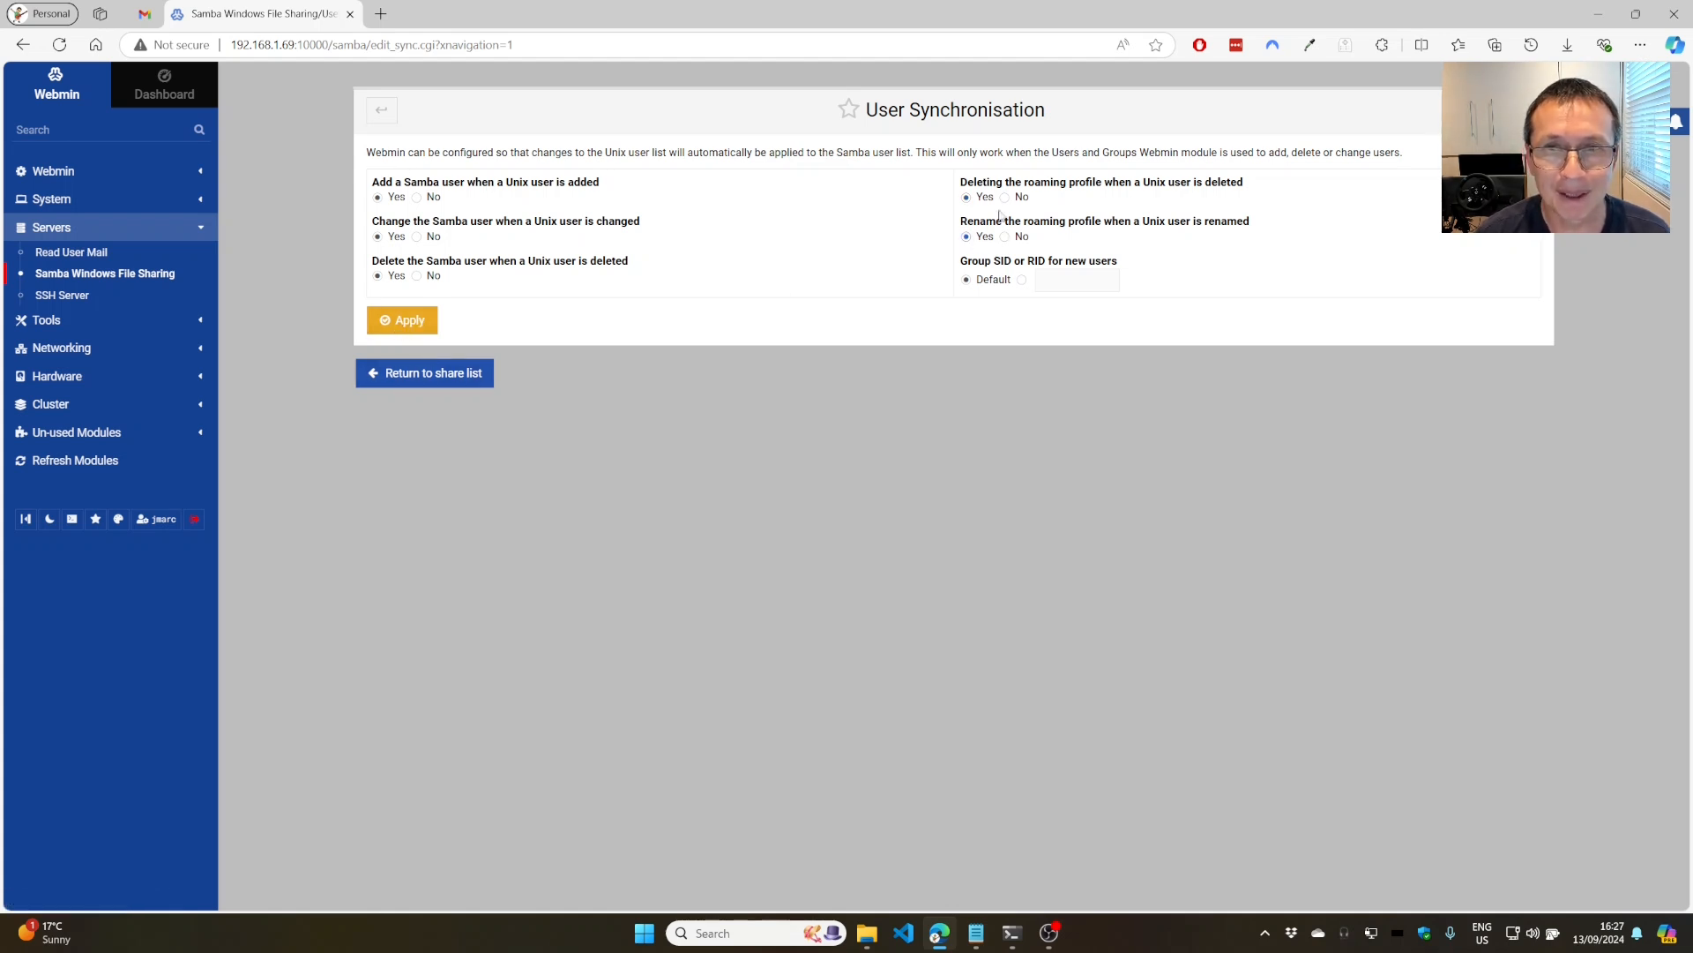
left_click(399, 321)
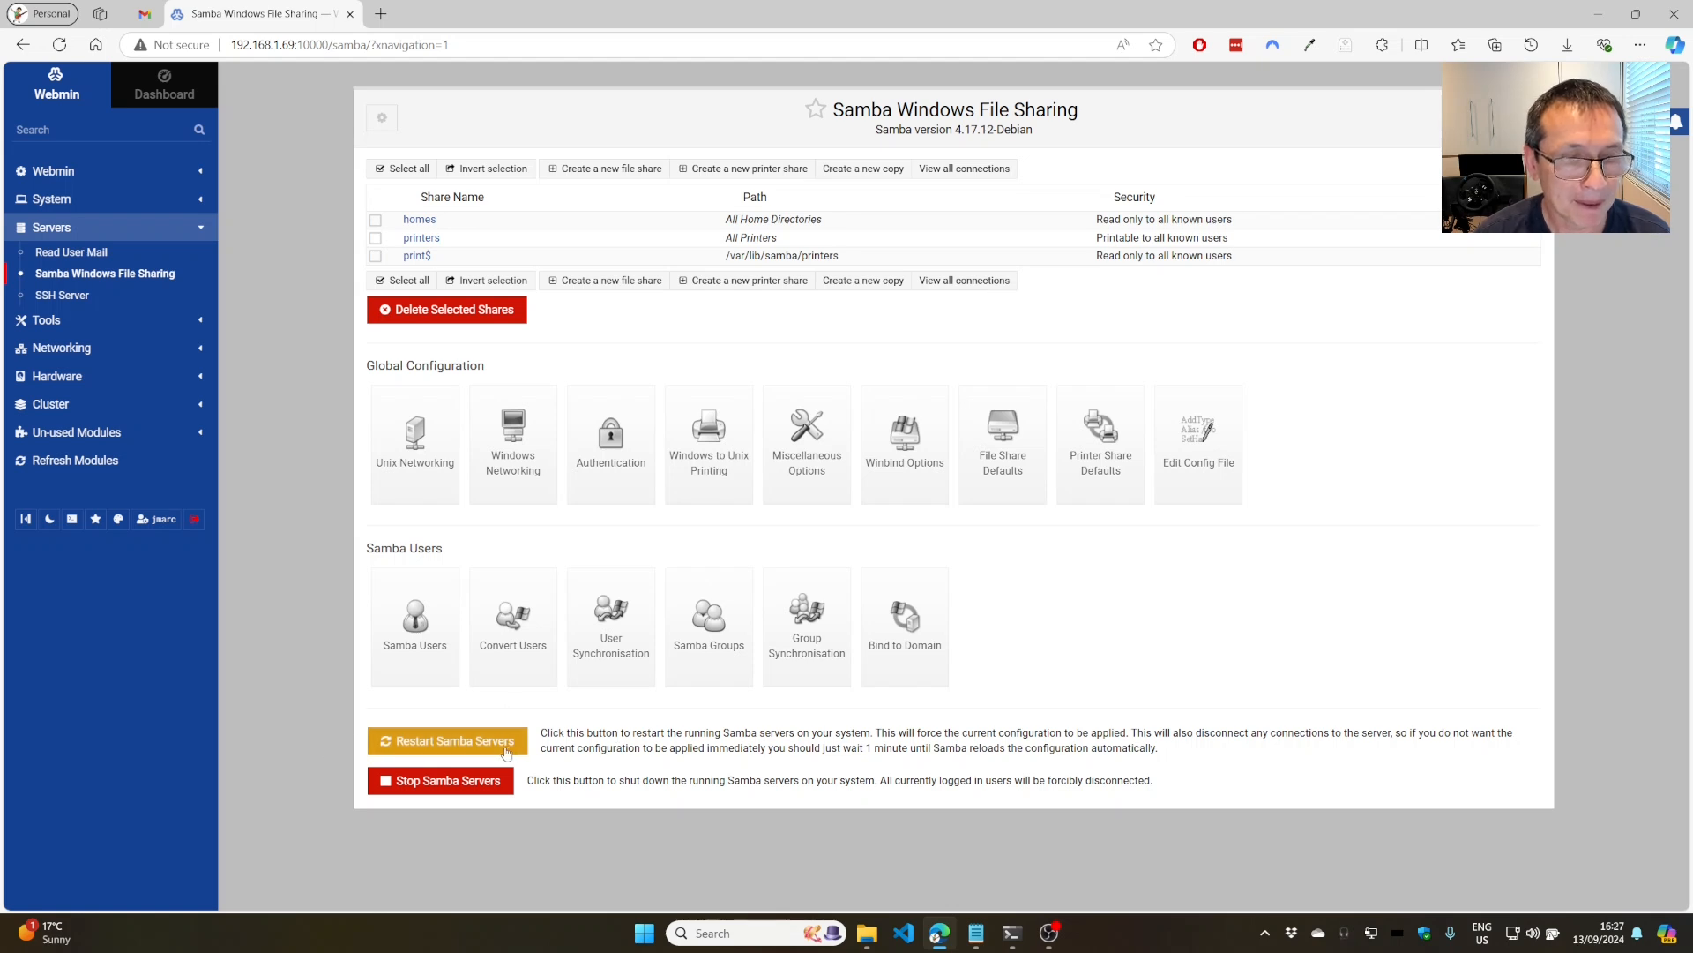
left_click(441, 745)
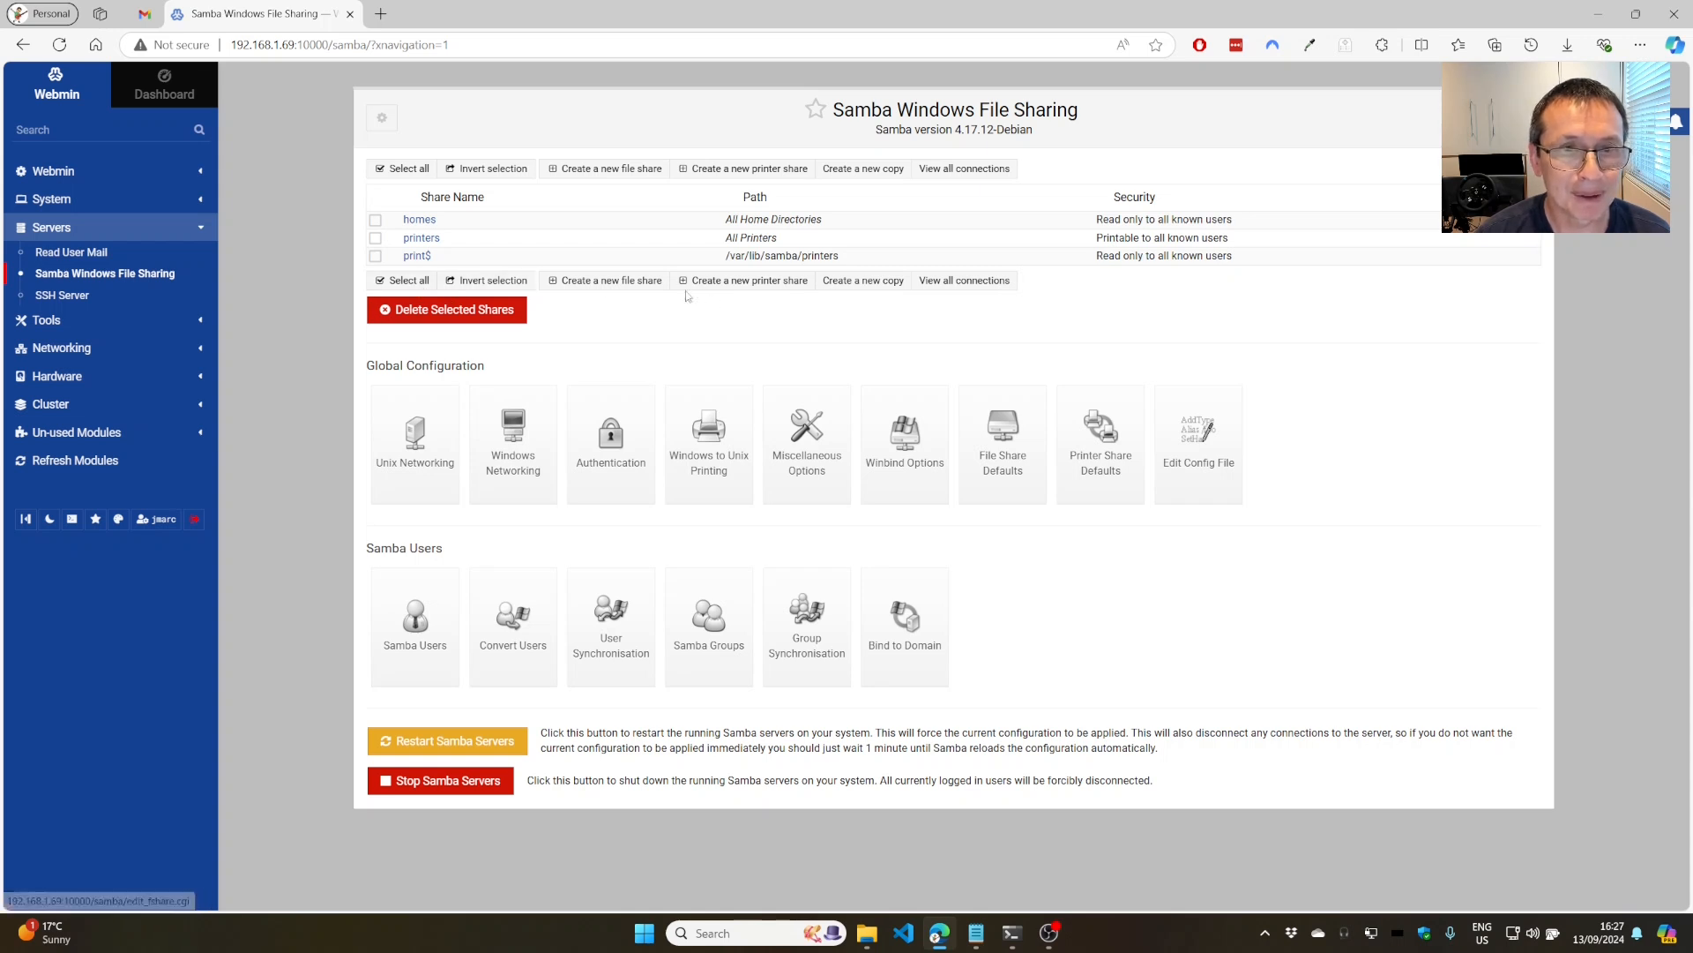
Start a new file share named 'public' sharing the directory /home/public.
left_click(595, 281)
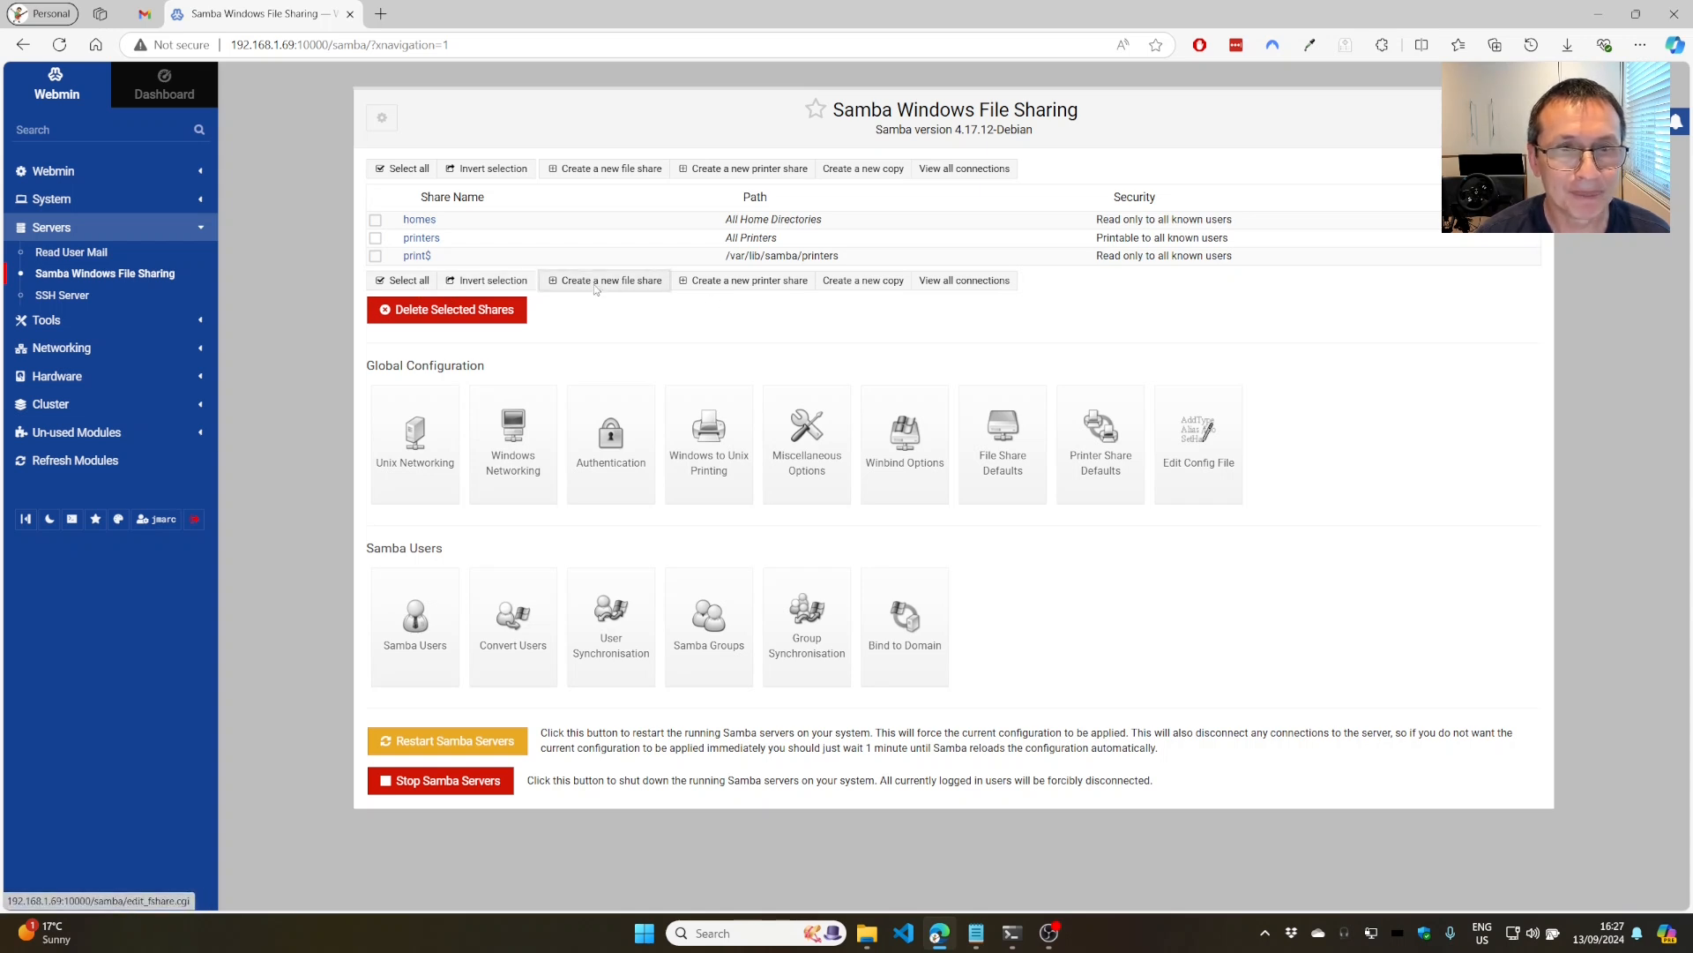
left_click(438, 207)
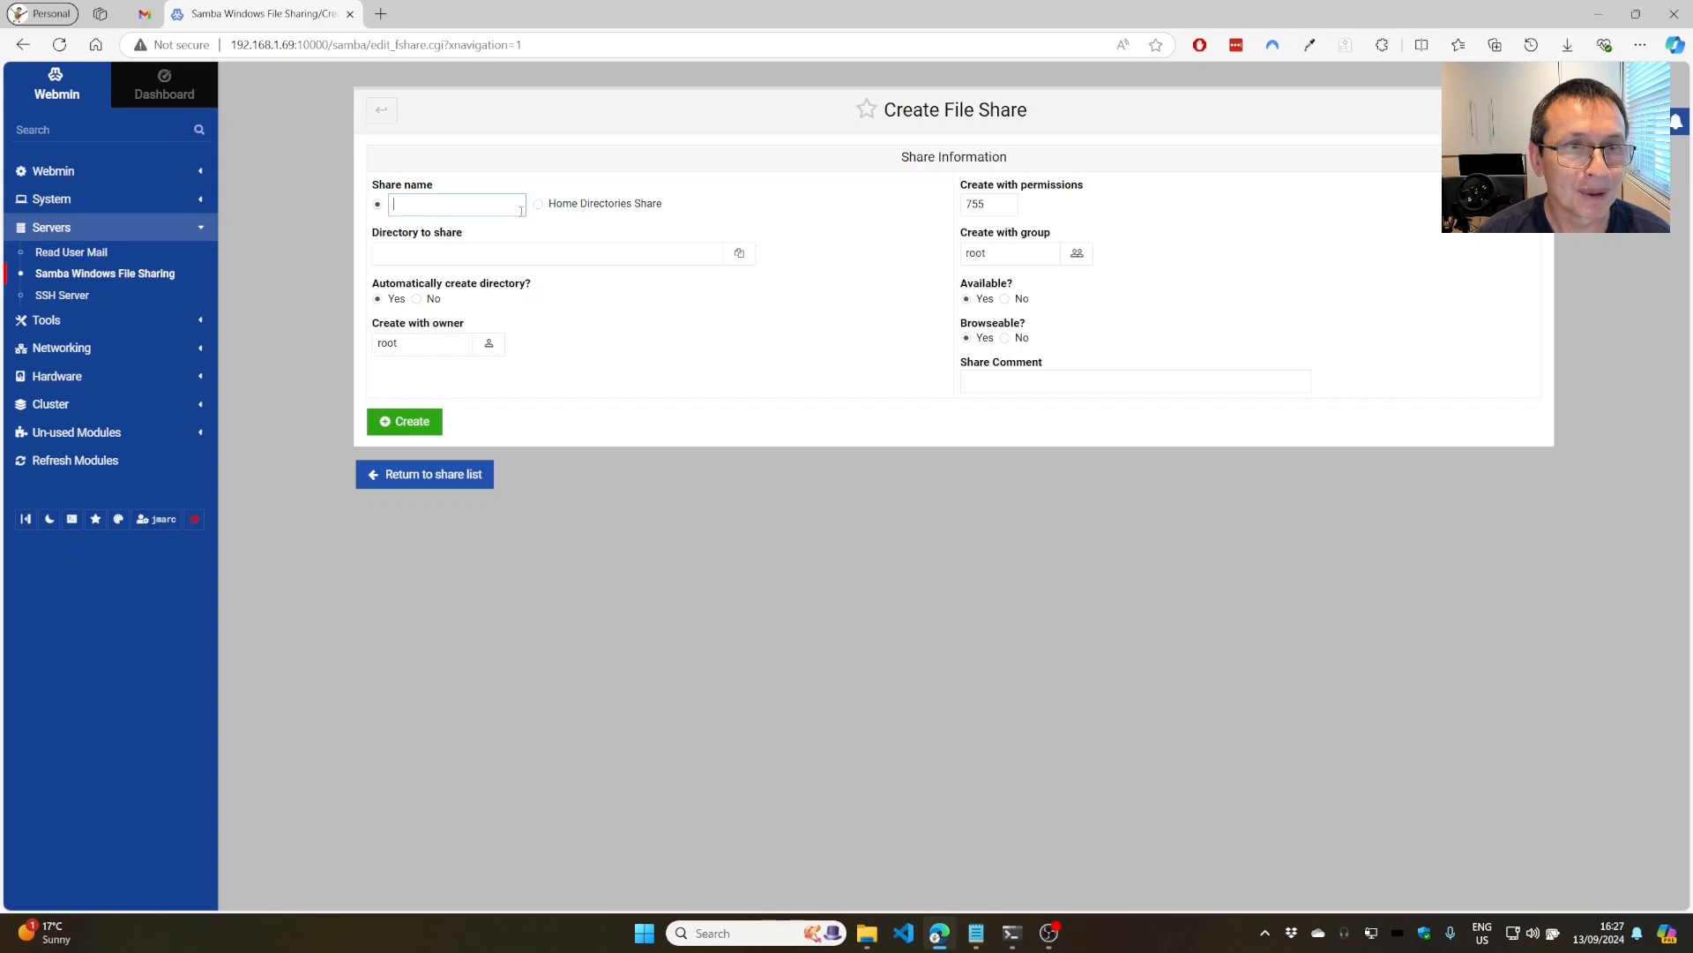
type("public")
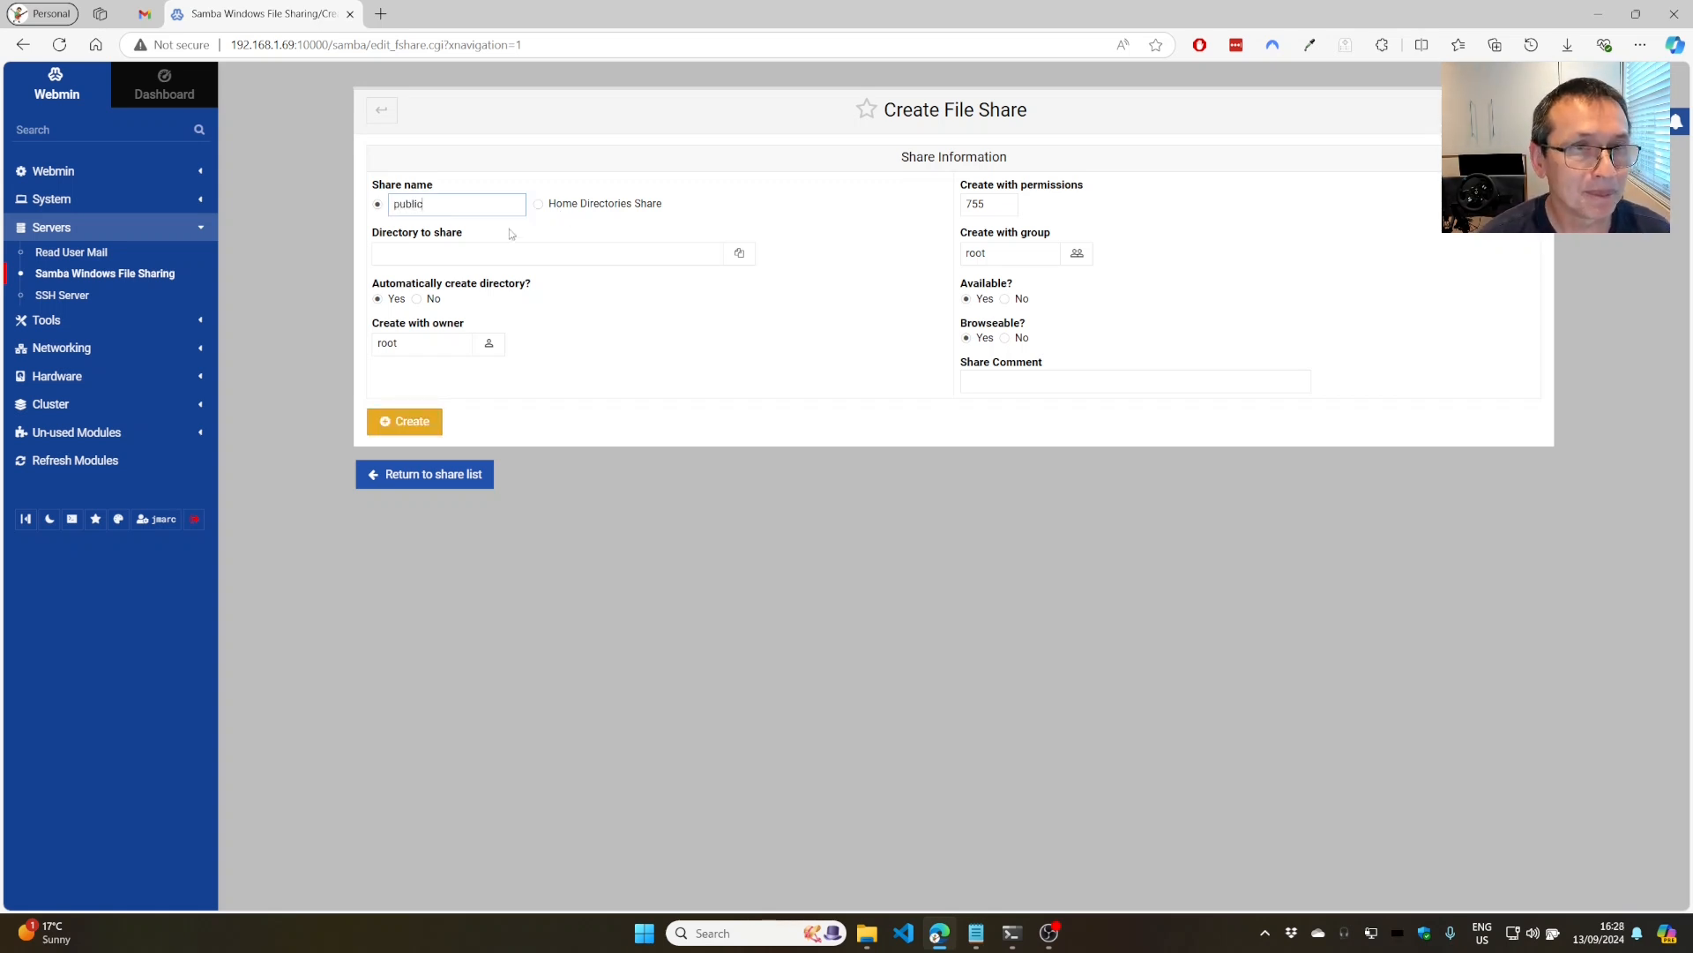
left_click(457, 250)
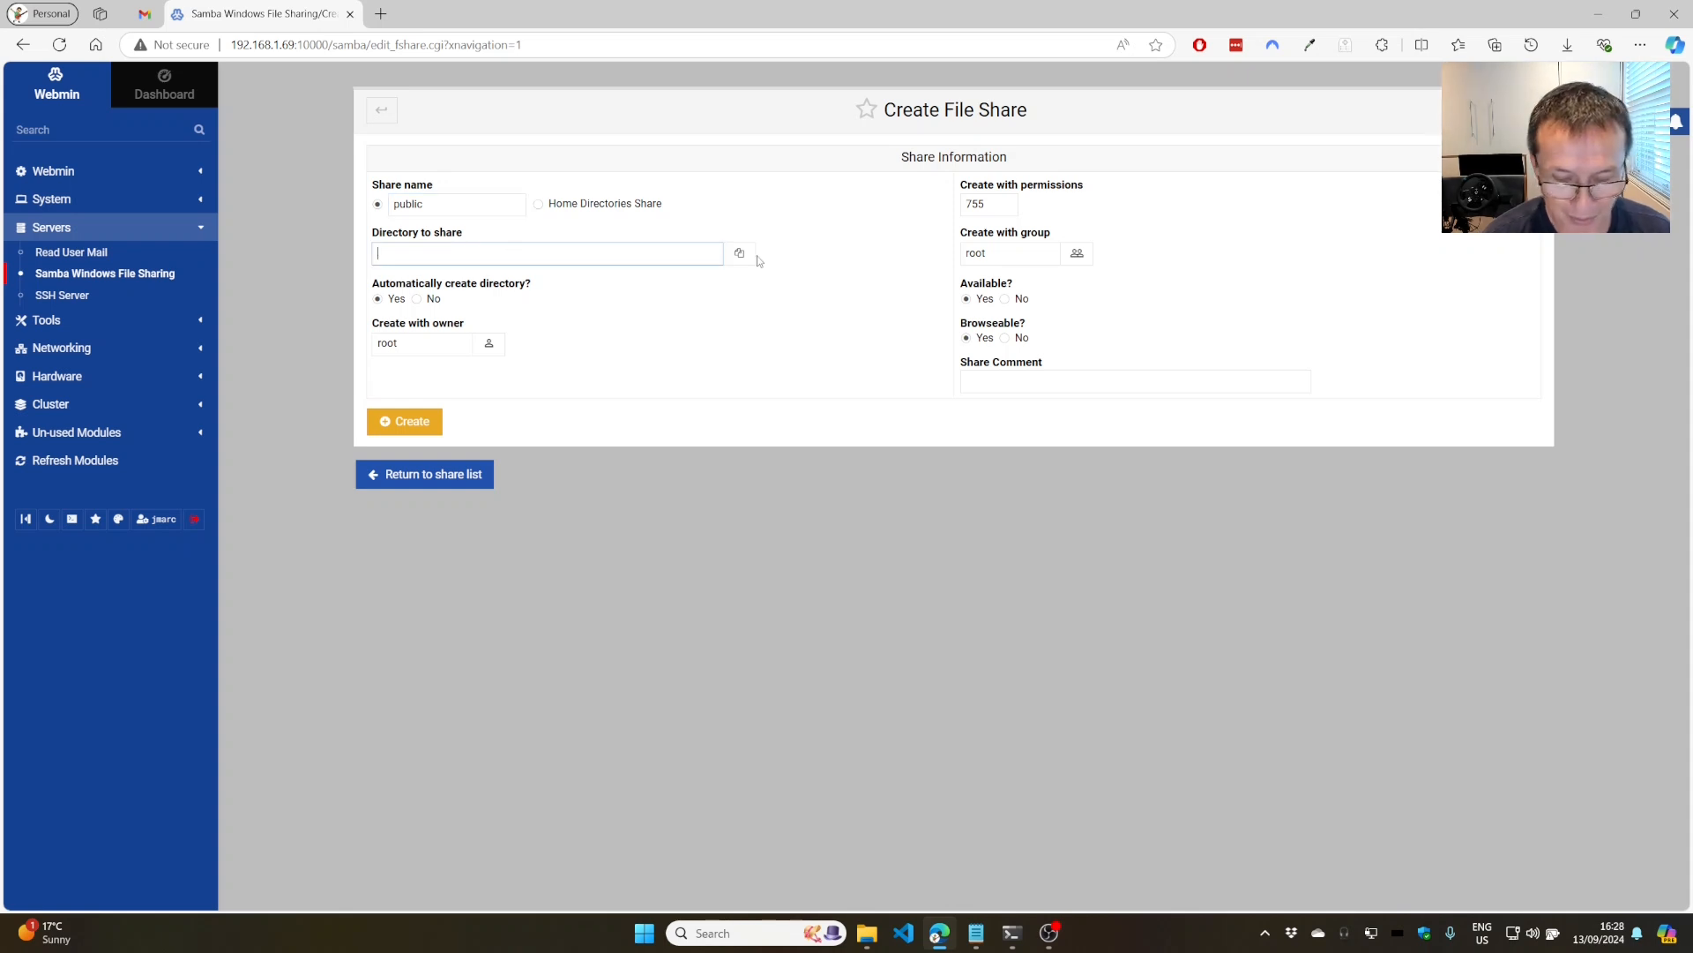
type("/home/public")
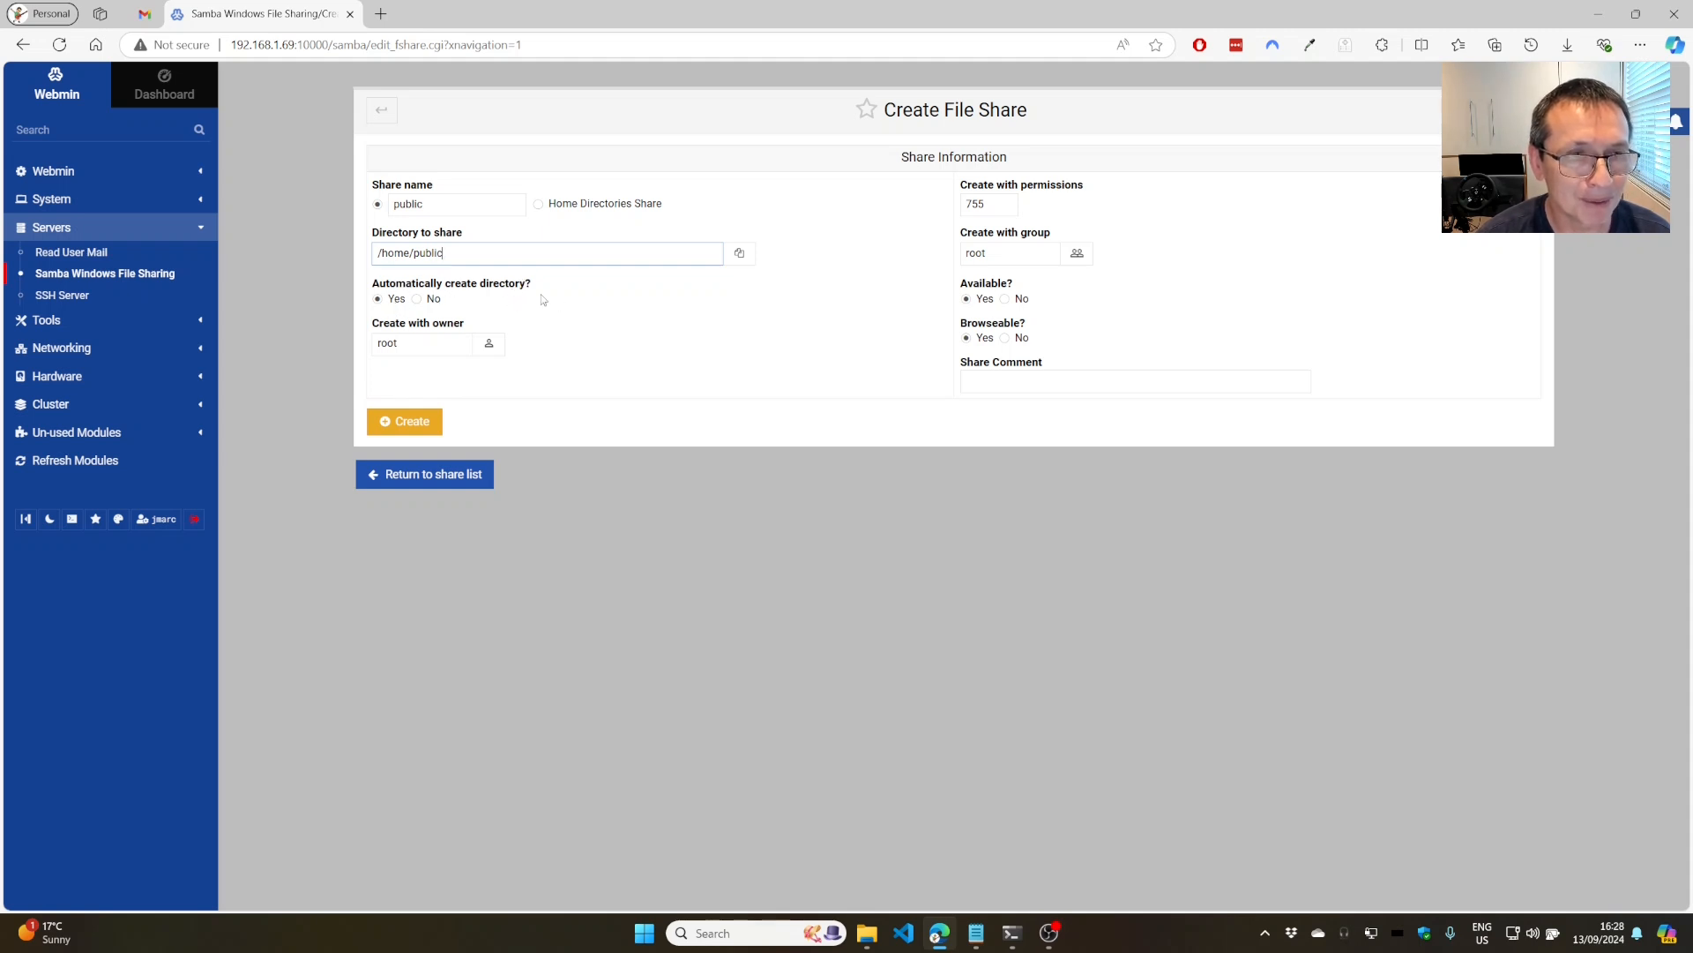
left_click(408, 344)
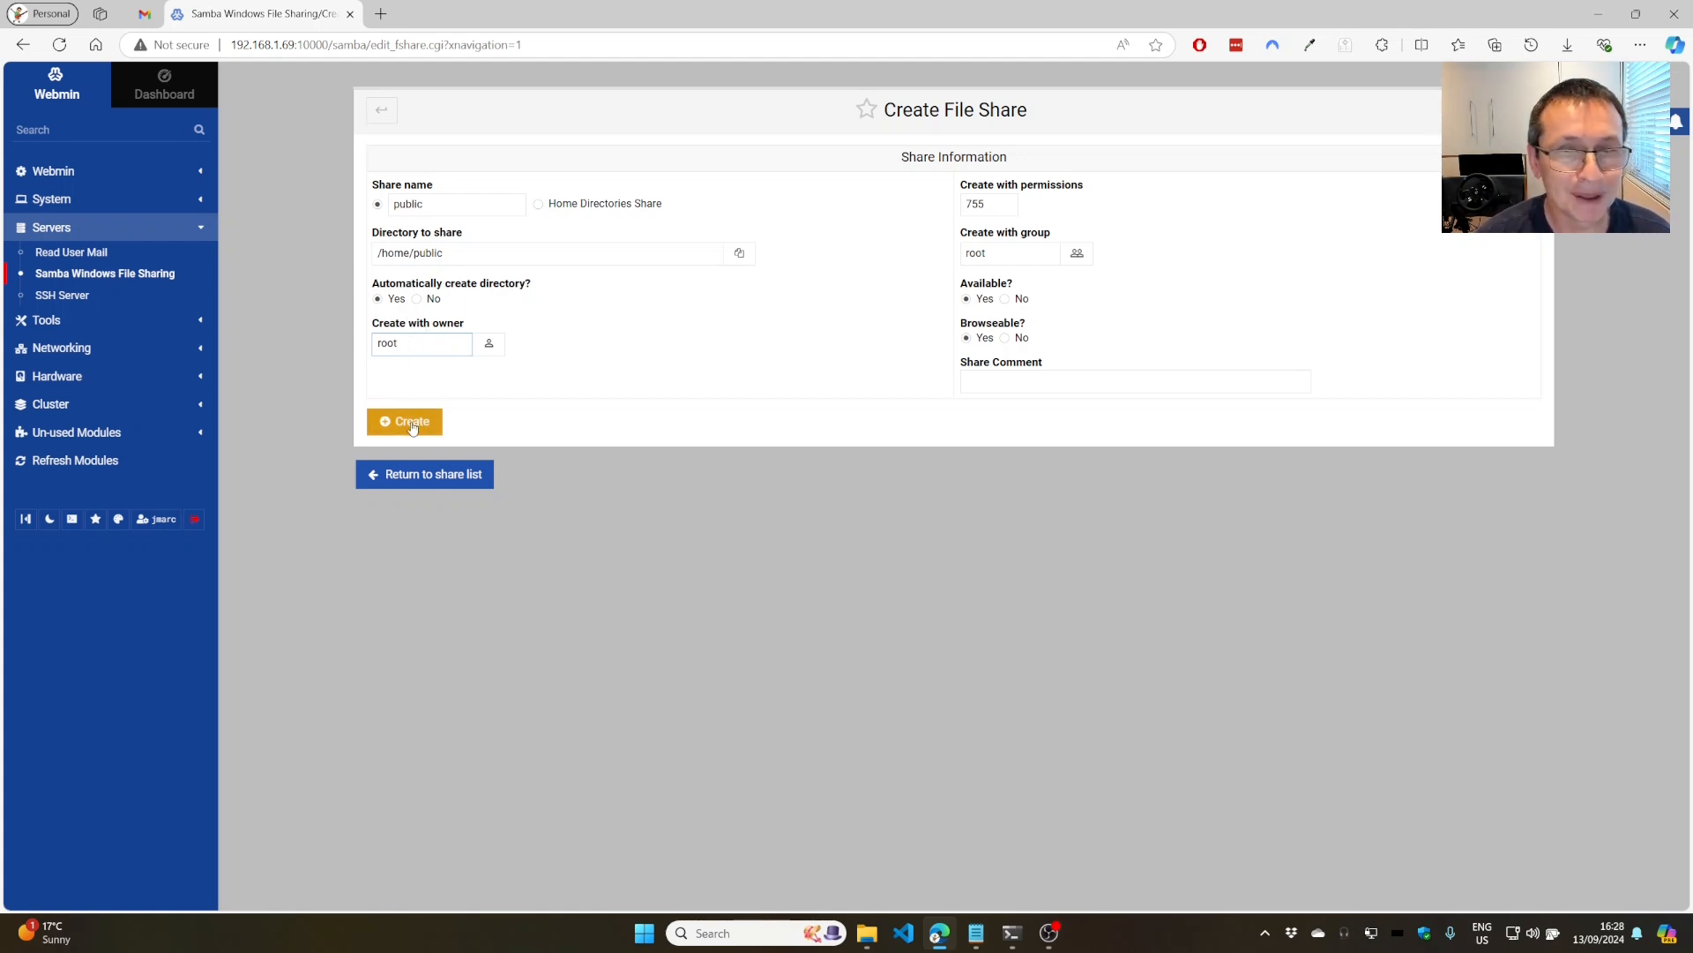
Set the share's permissions to 775 and choose 'users' as its group.
left_click_drag(992, 206, 965, 205)
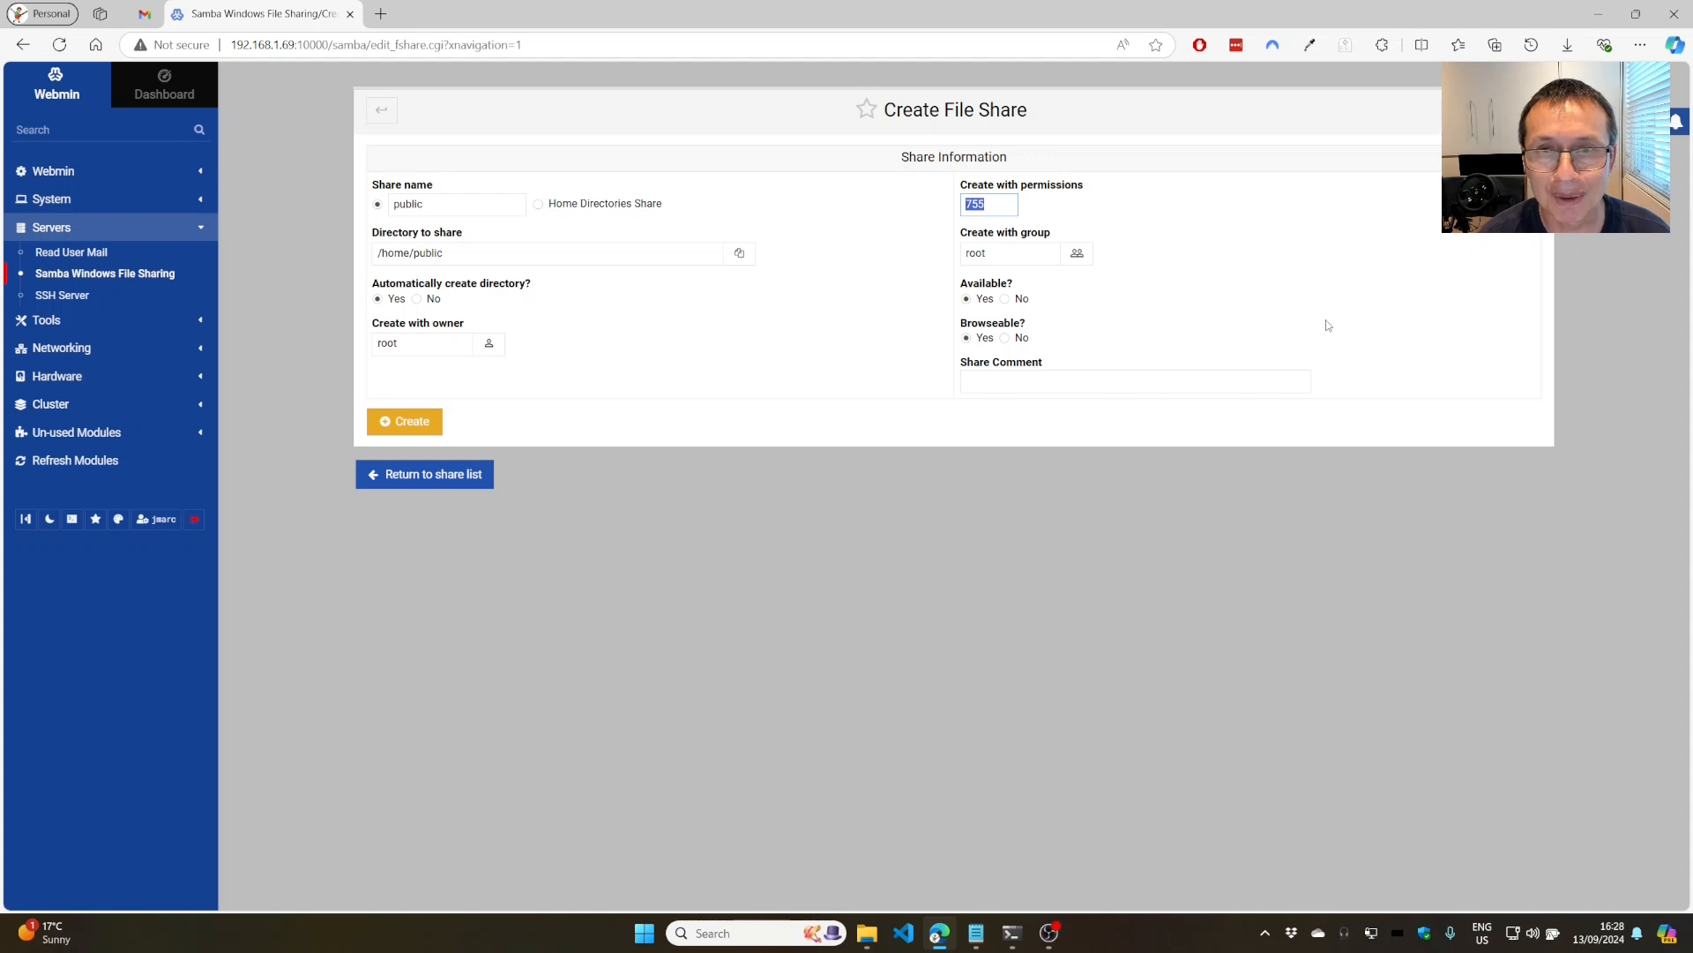
type("775")
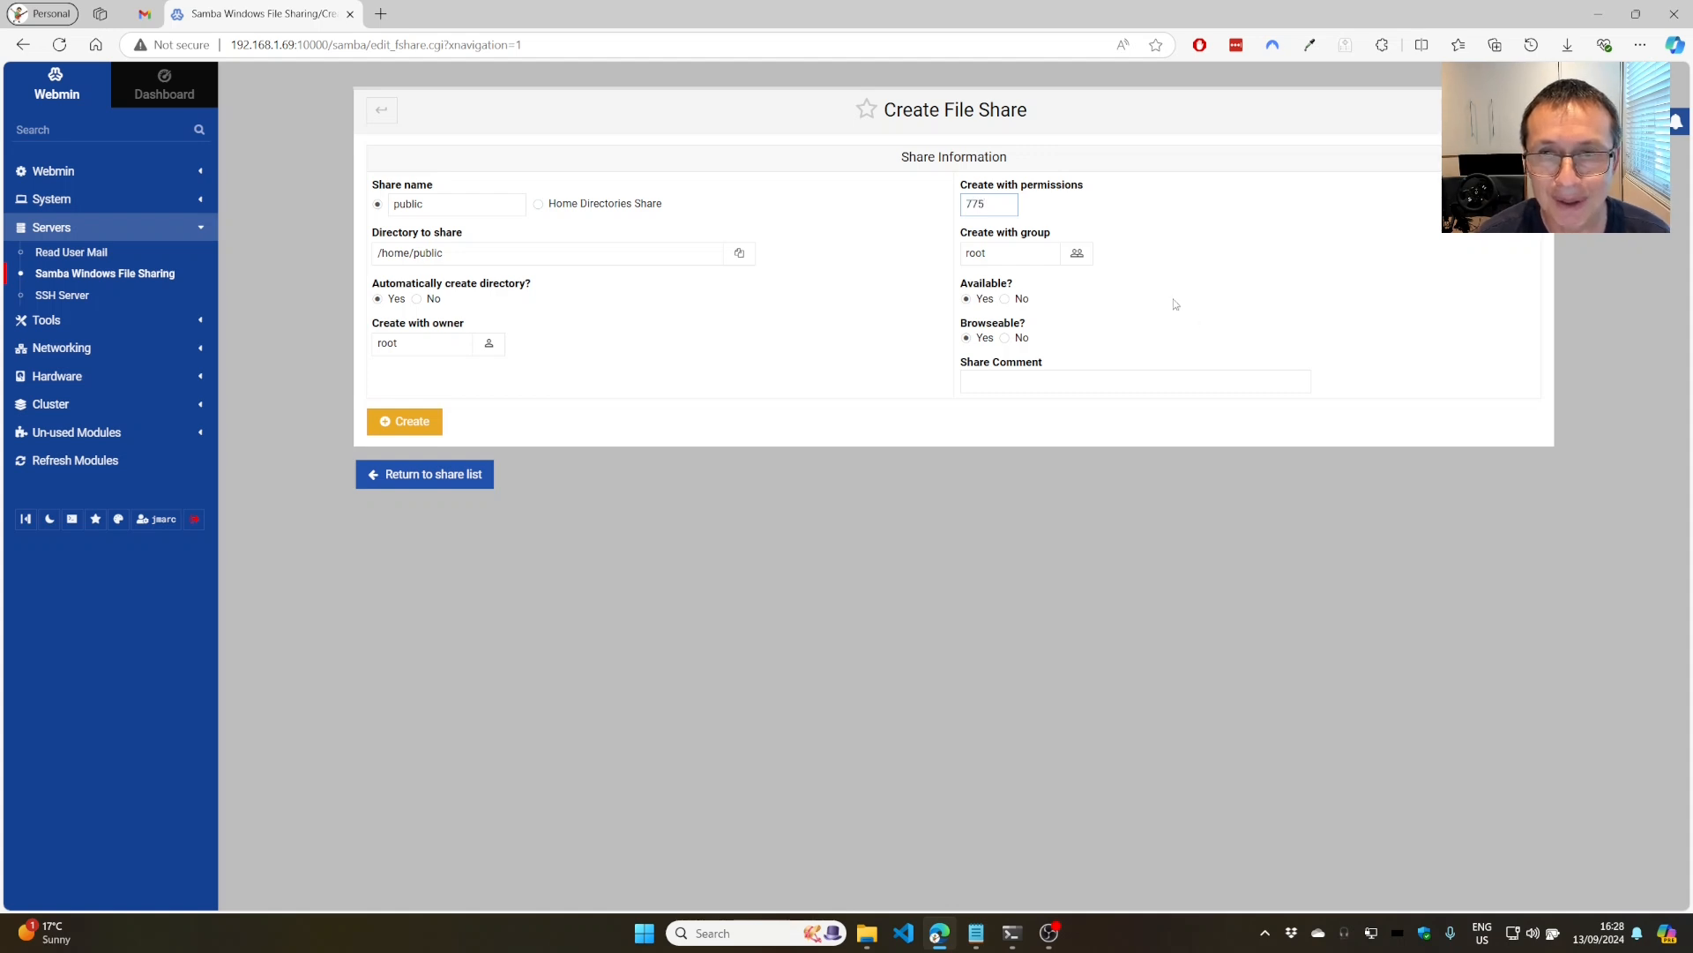
left_click(1077, 253)
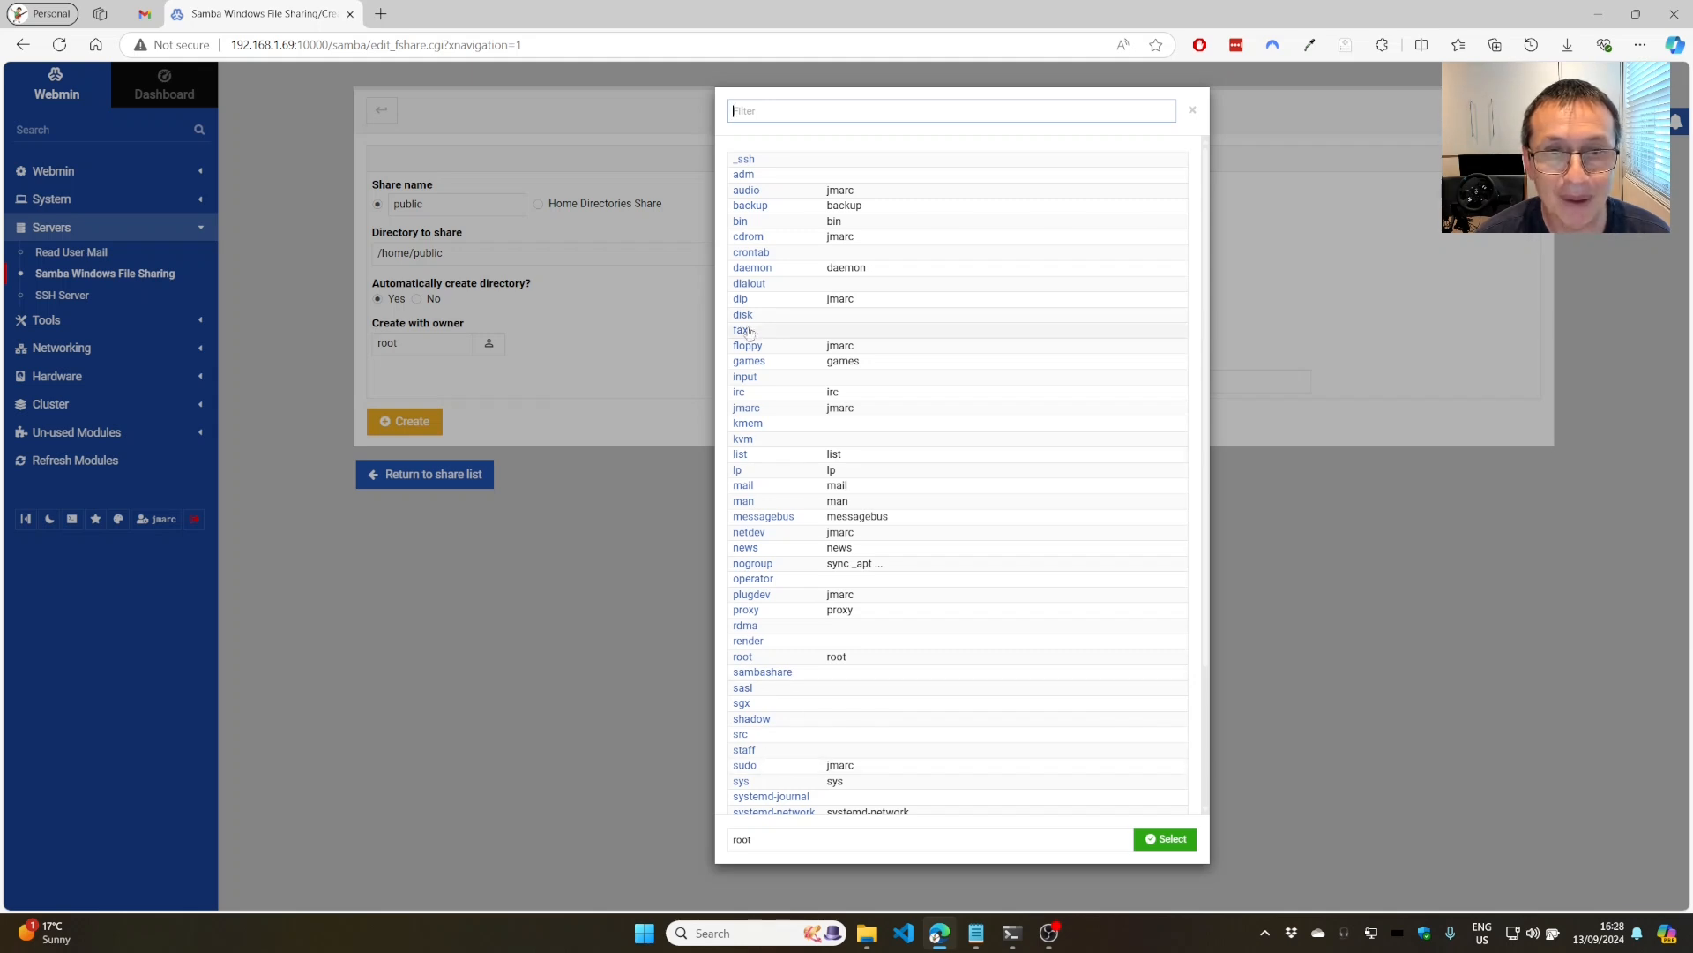
scroll(747, 736, "down", 2)
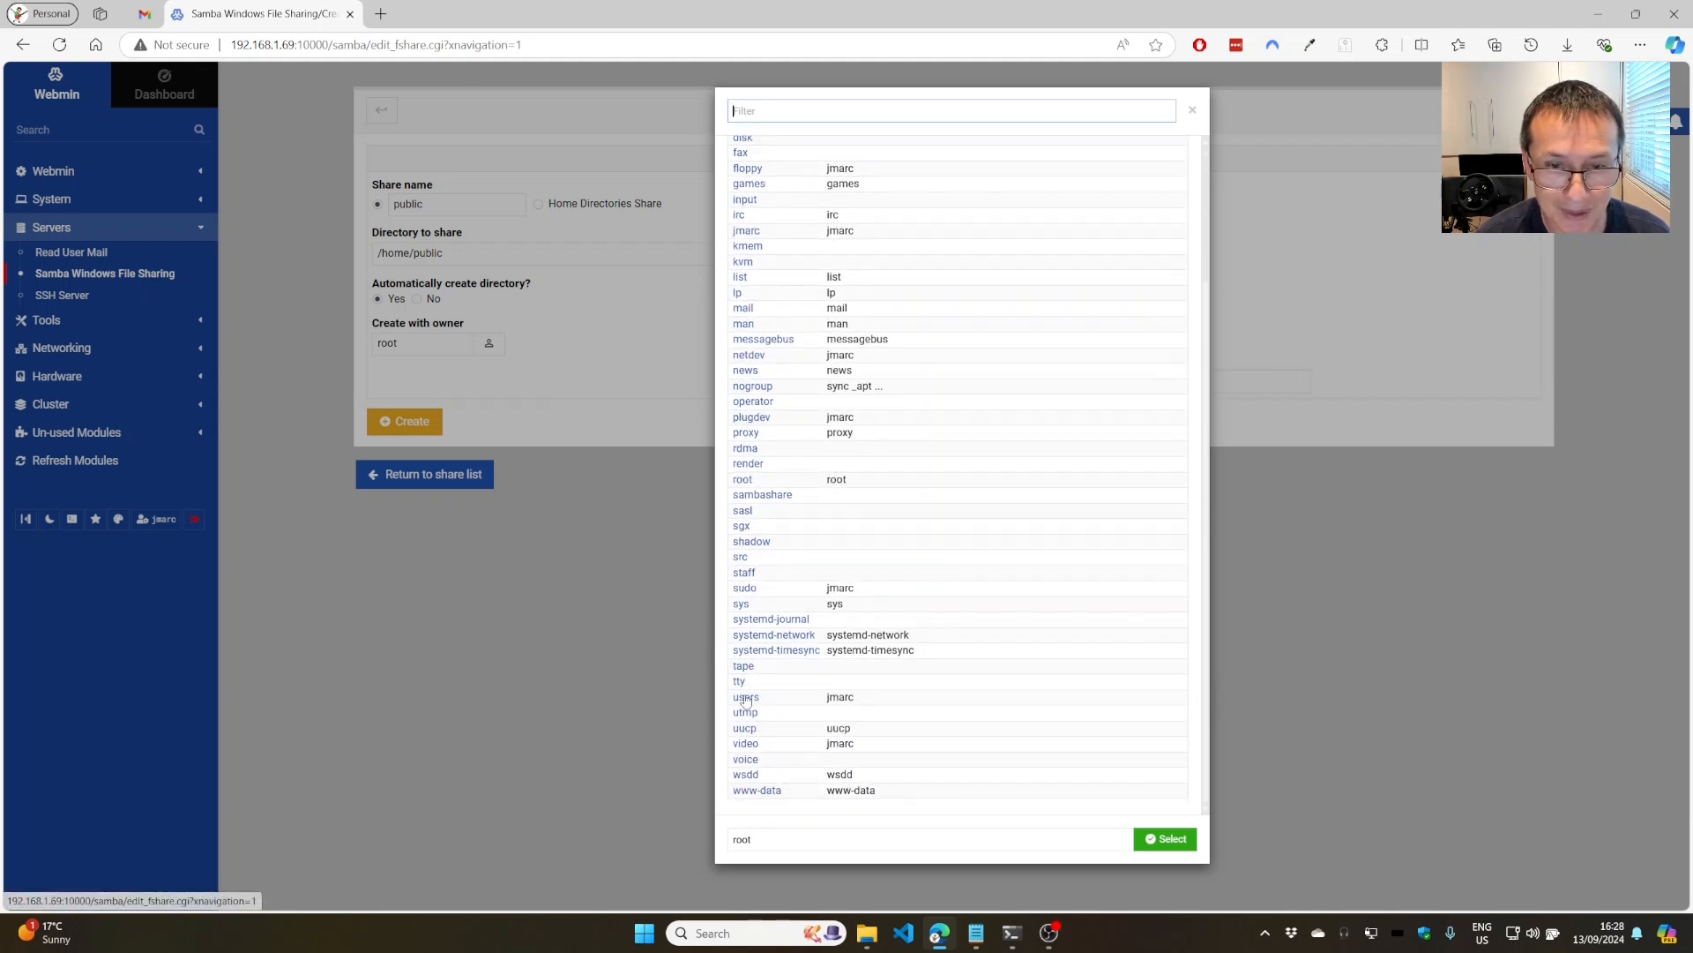
left_click(746, 696)
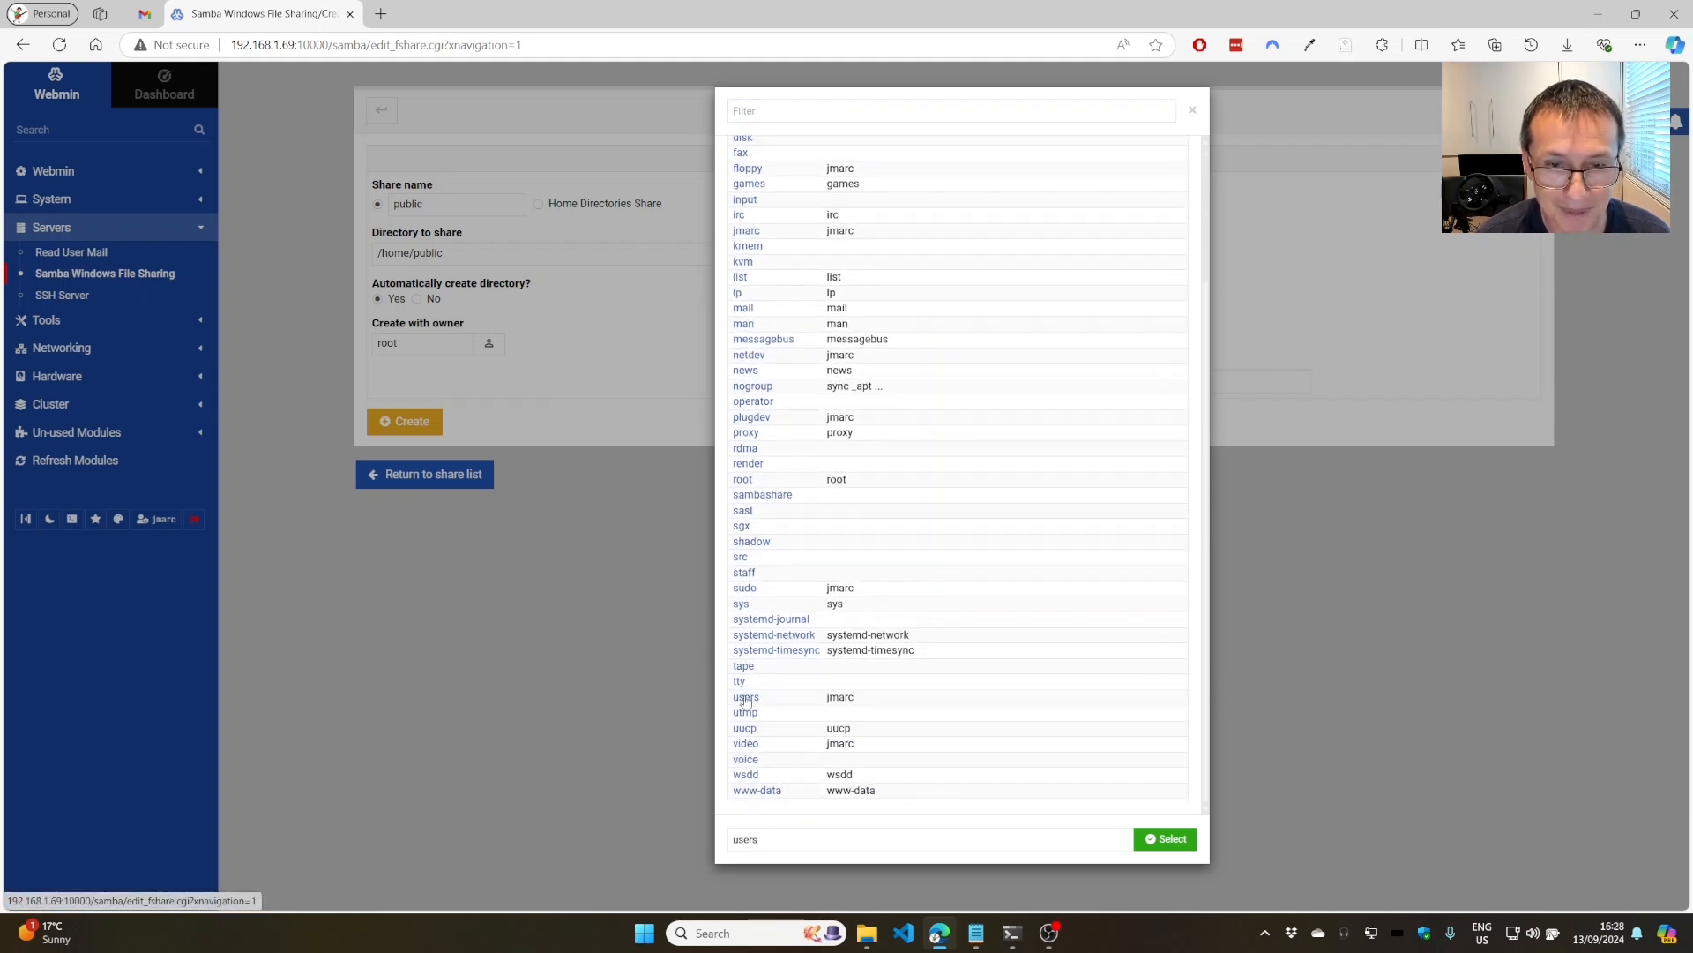
left_click(1166, 837)
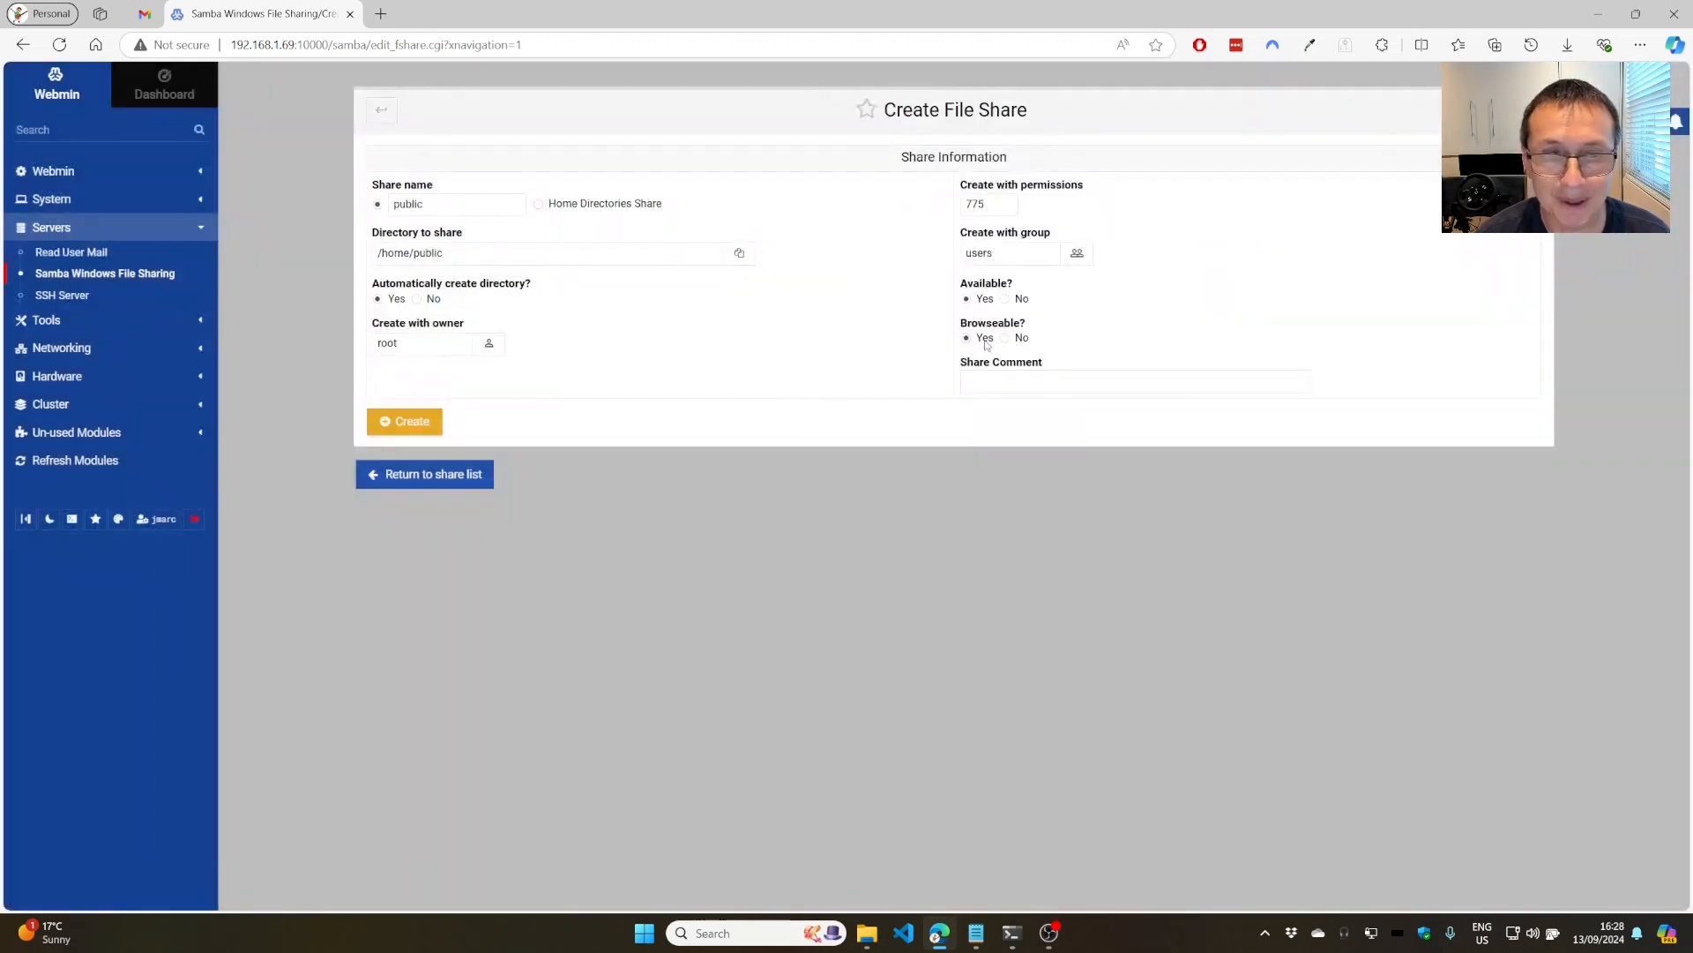
Create the public share, then set Writable? to Yes under Security and Access Control and save.
left_click(413, 423)
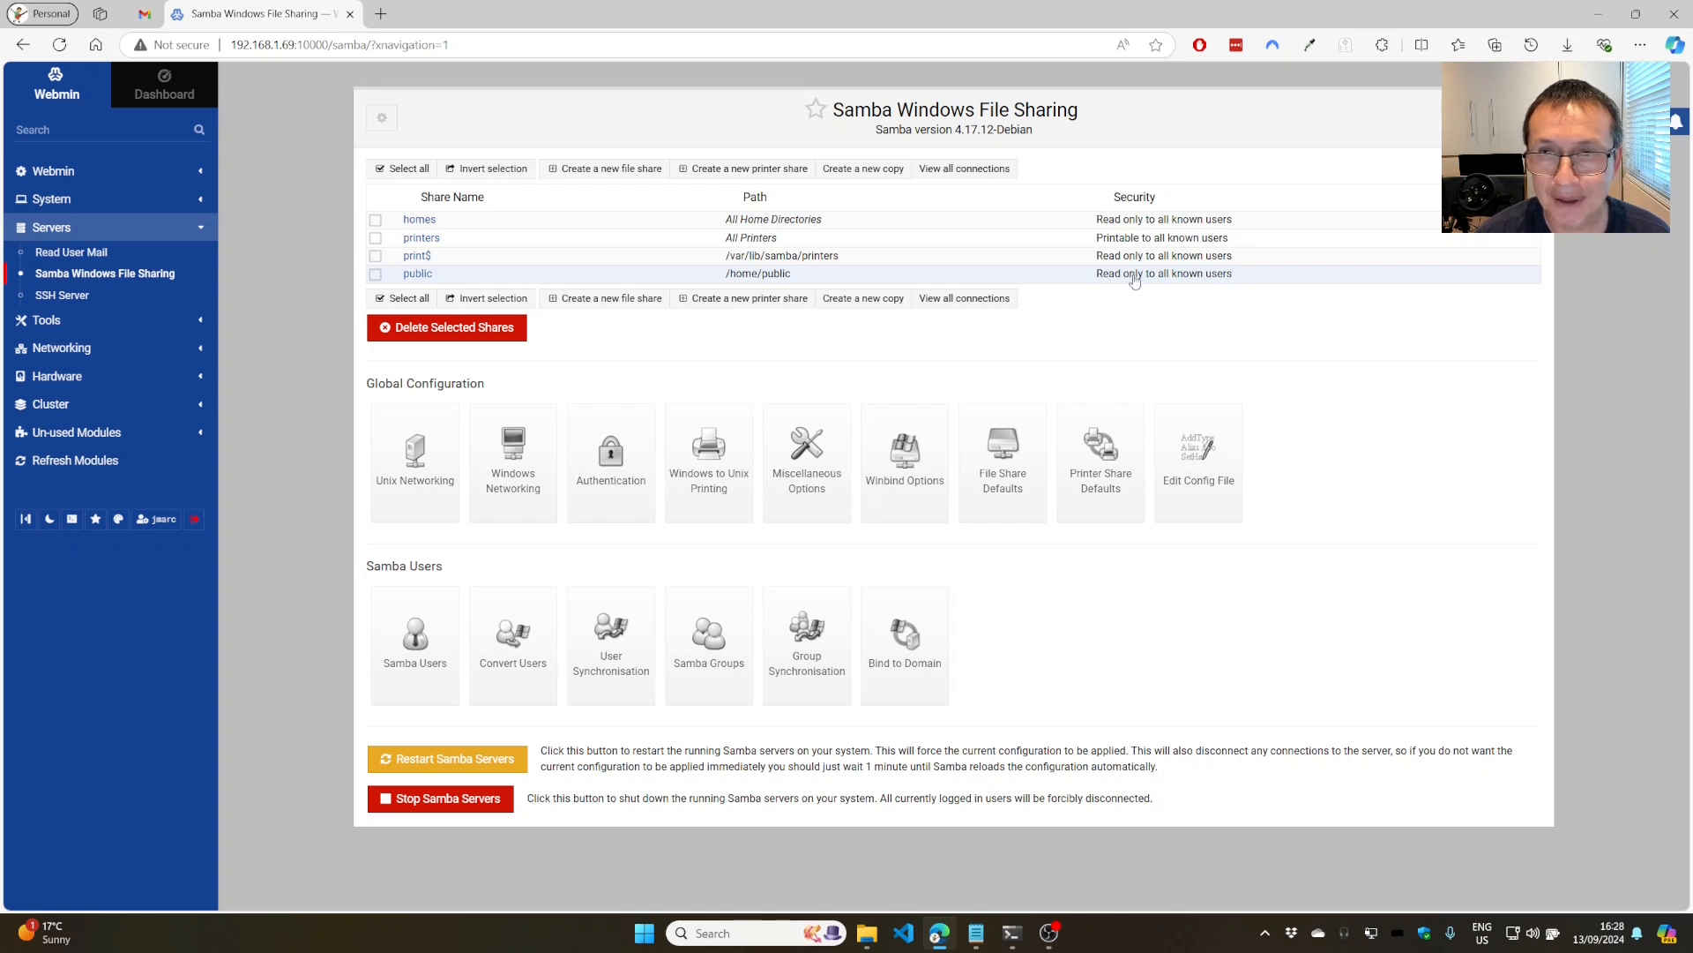
left_click(420, 276)
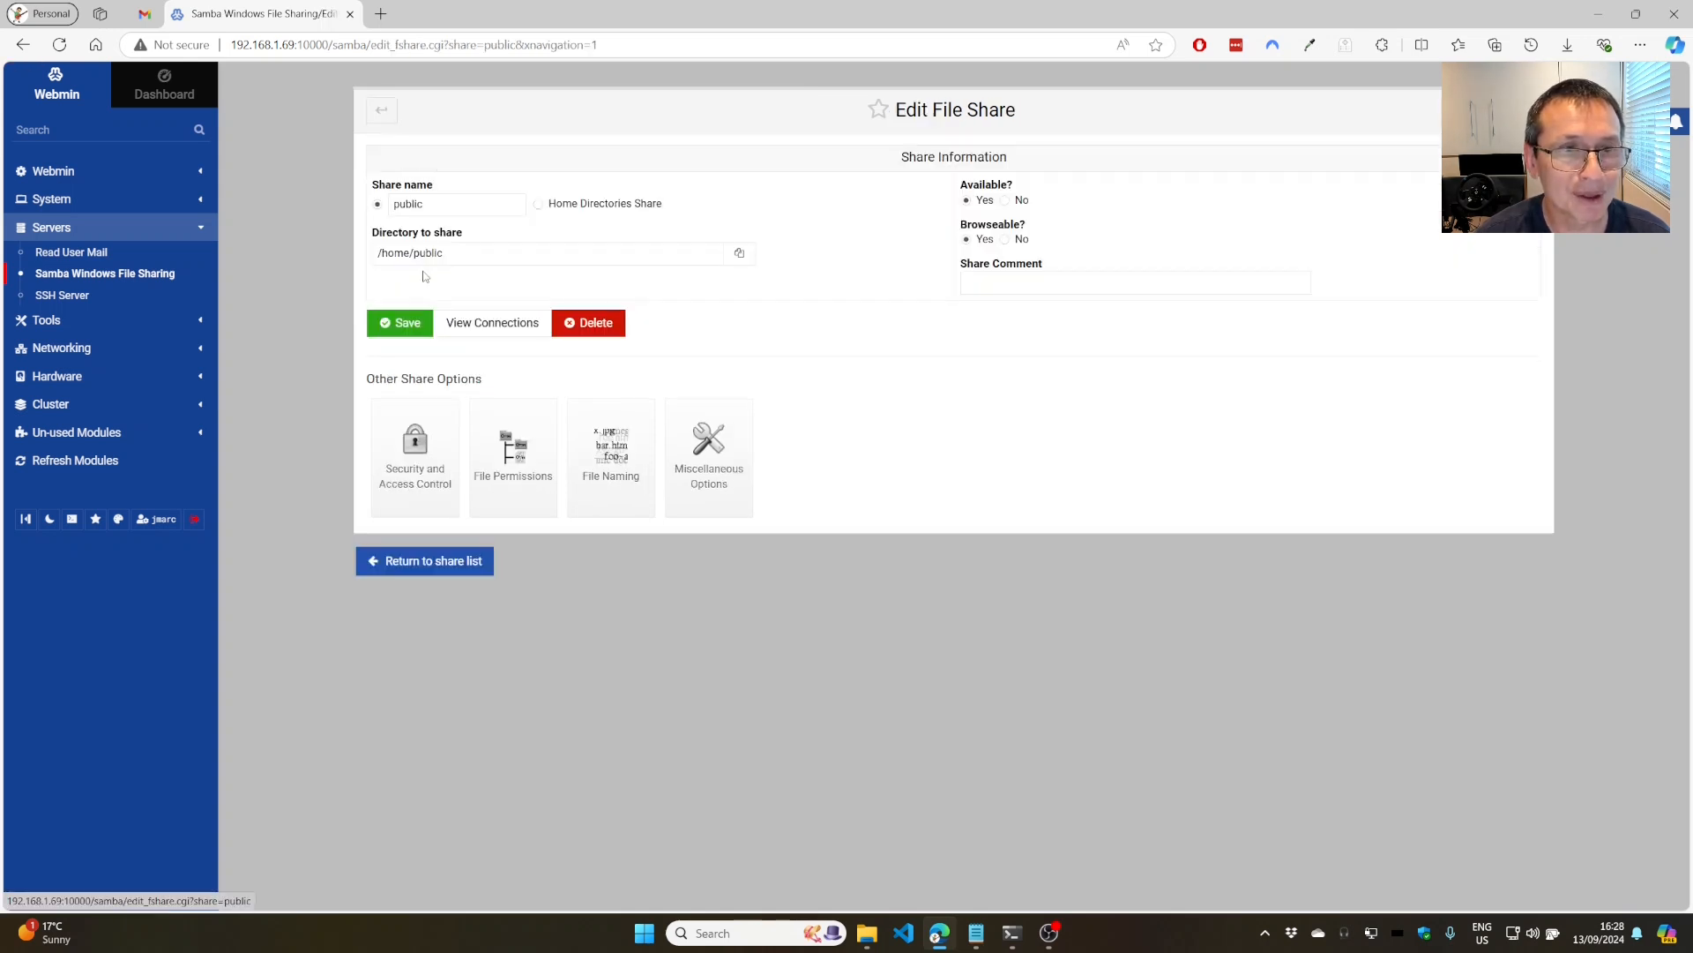
left_click(418, 462)
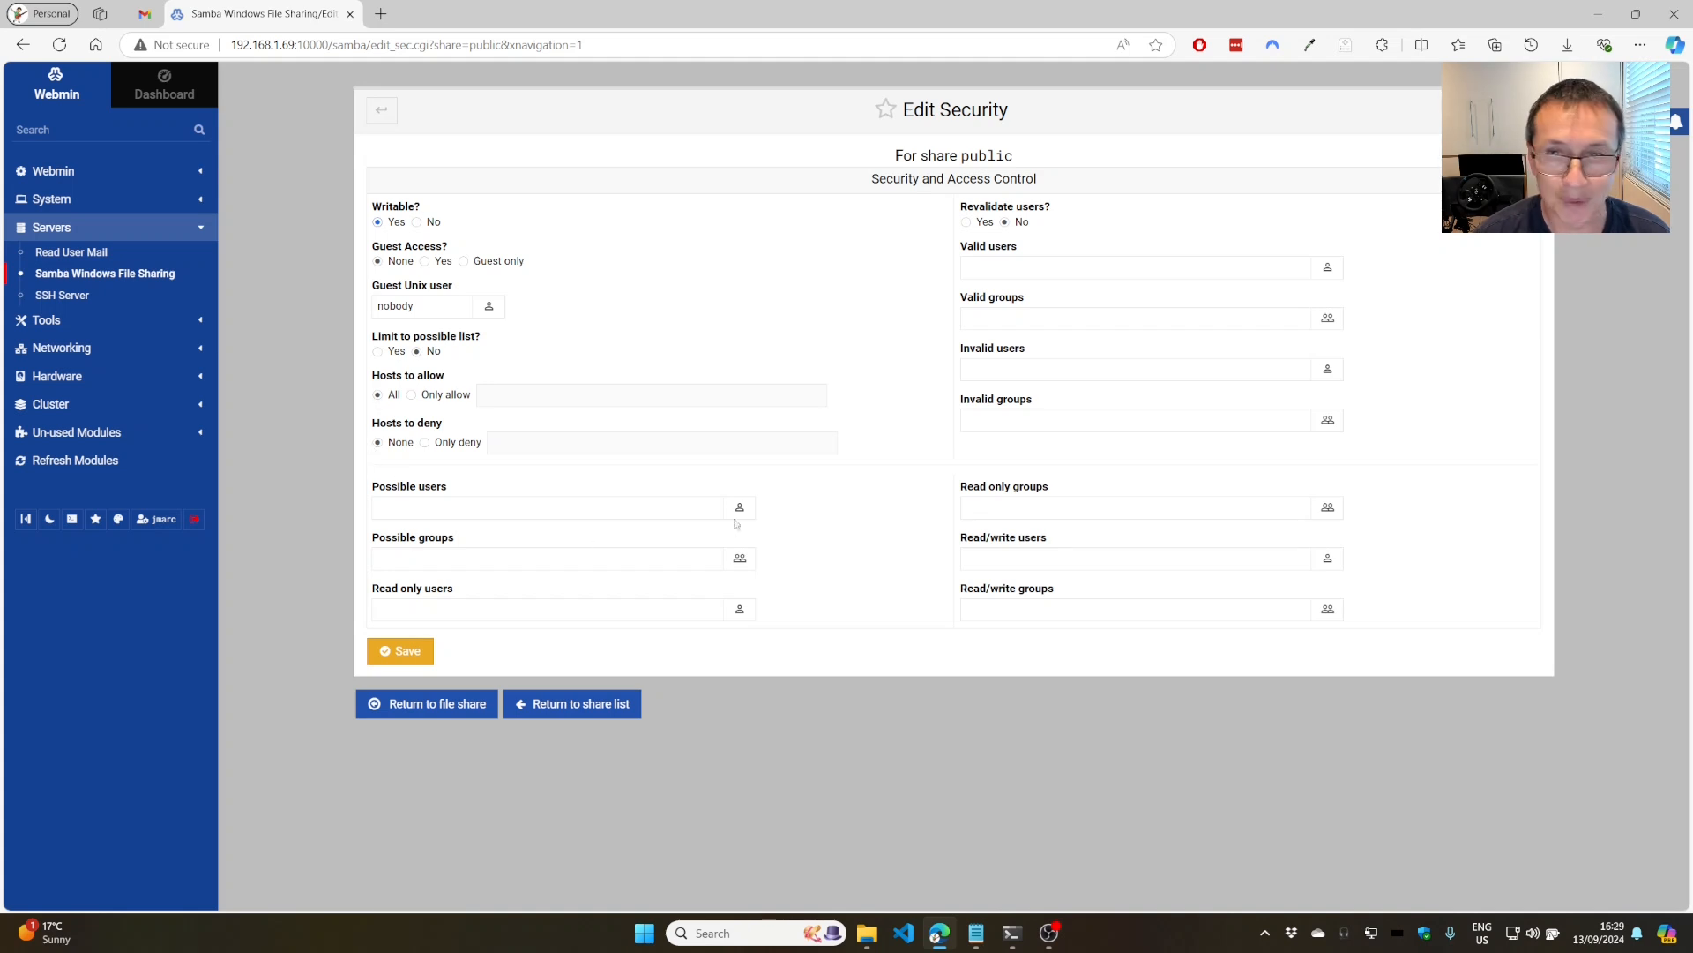
left_click(407, 648)
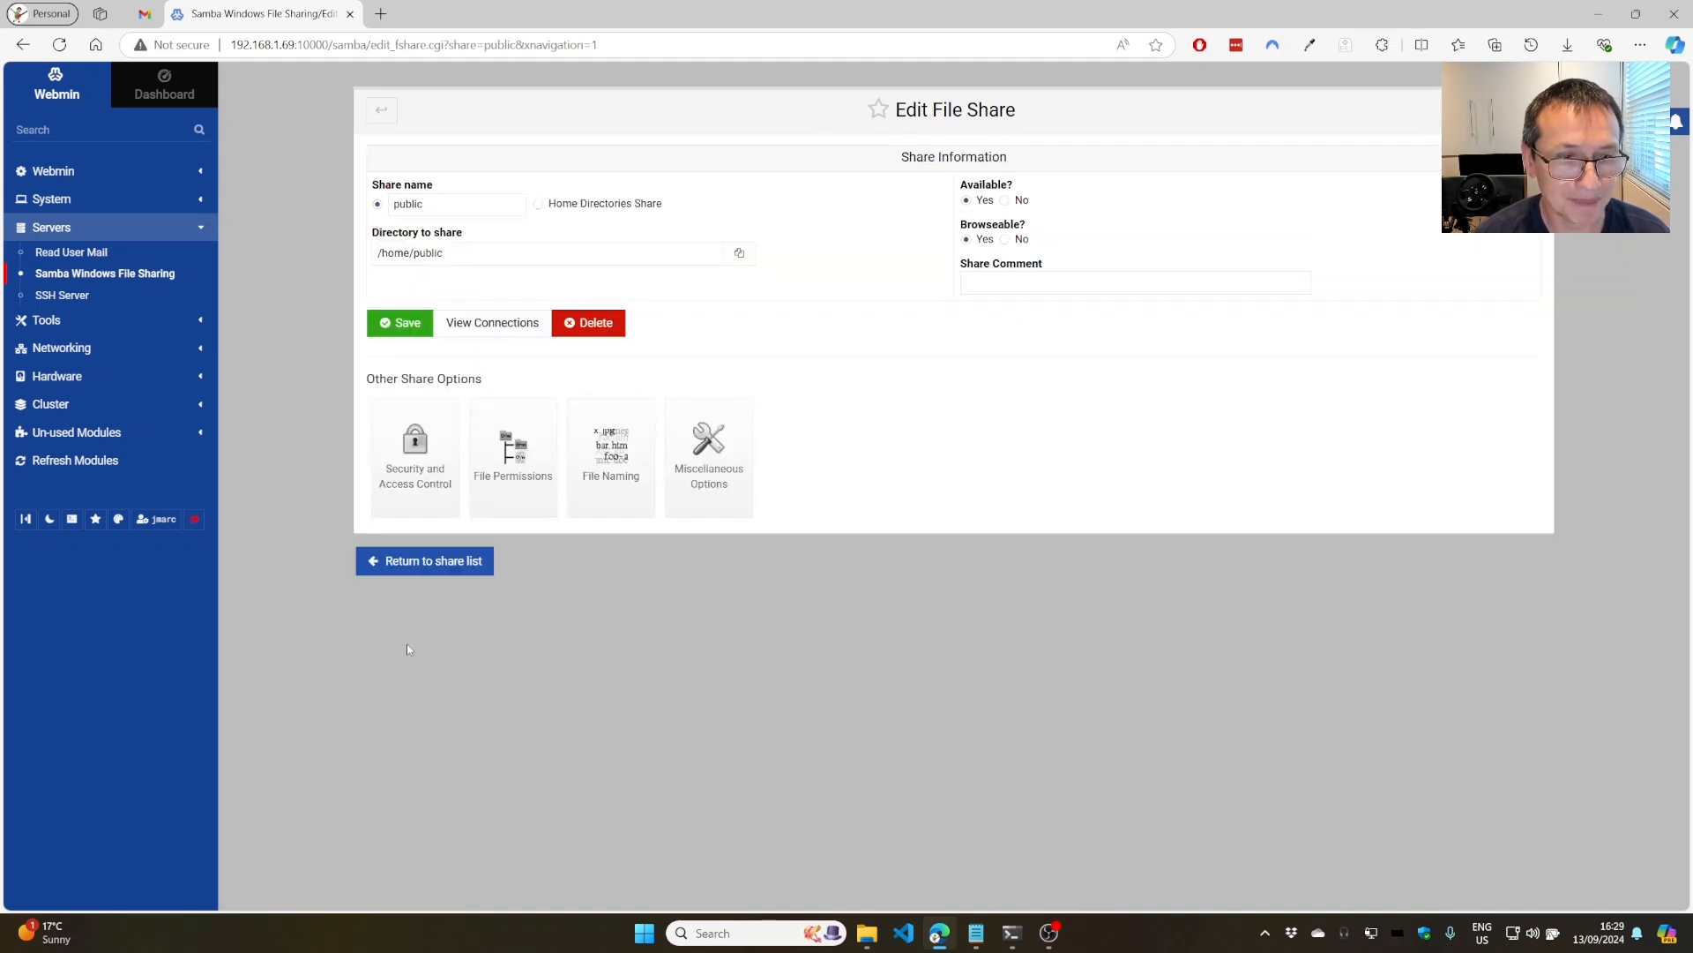
Change the public share's new Unix file and directory modes from 755 to 775 and save.
left_click(511, 470)
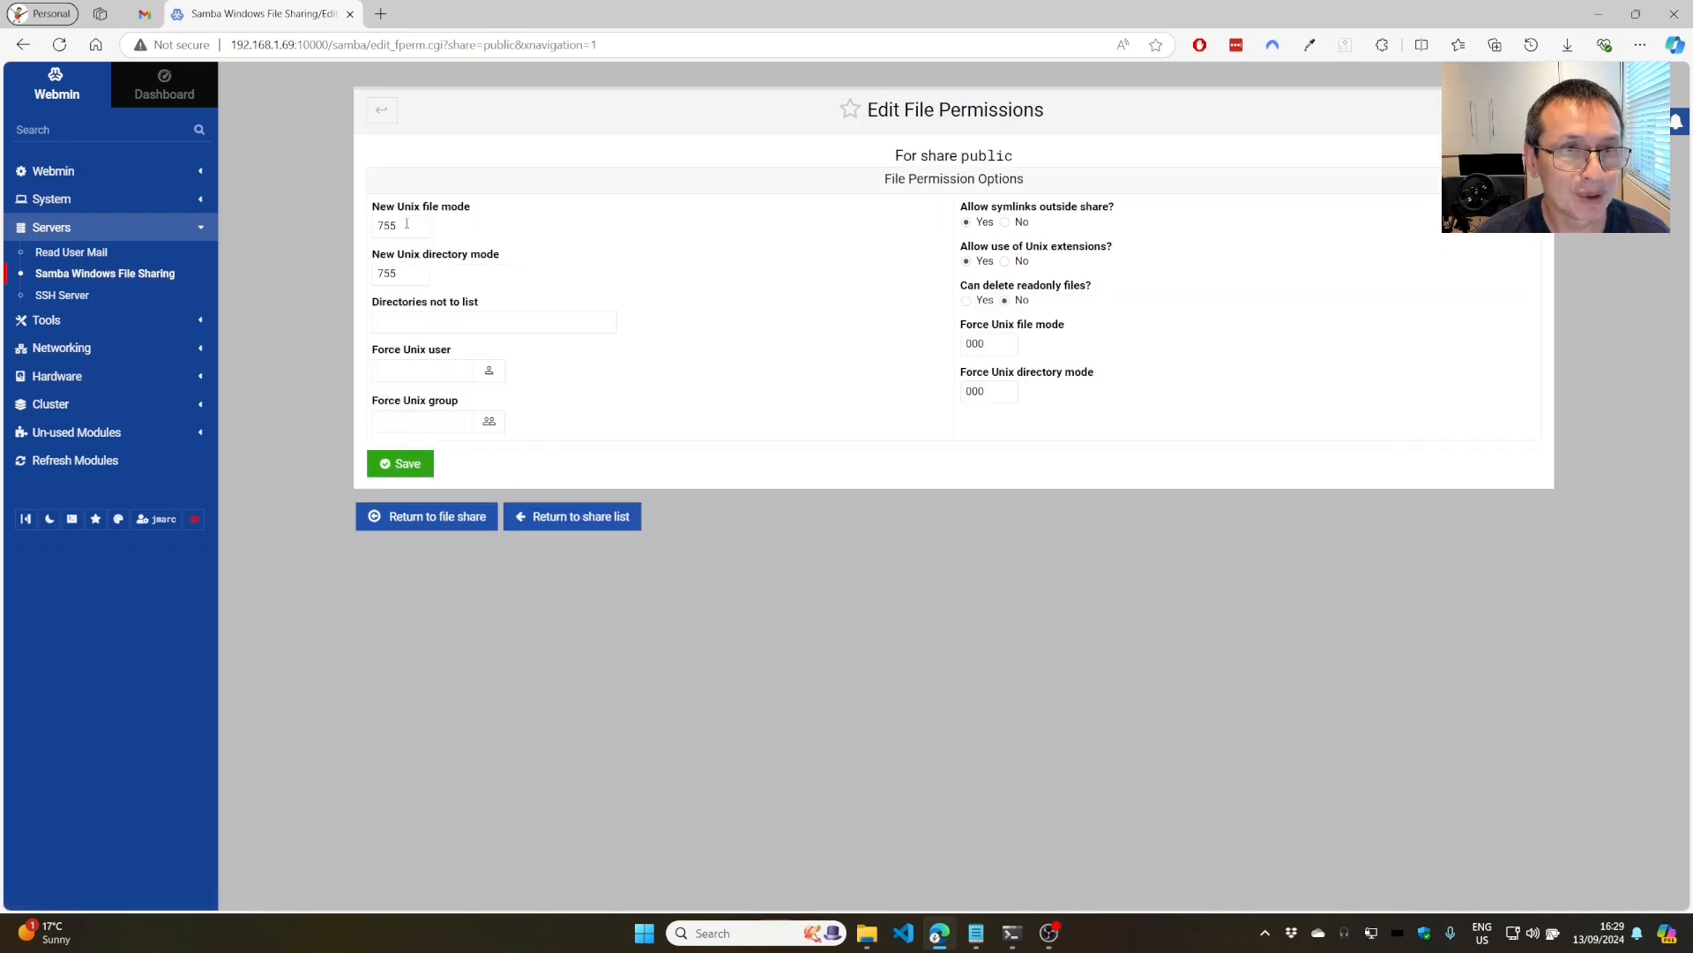
left_click_drag(406, 223, 288, 217)
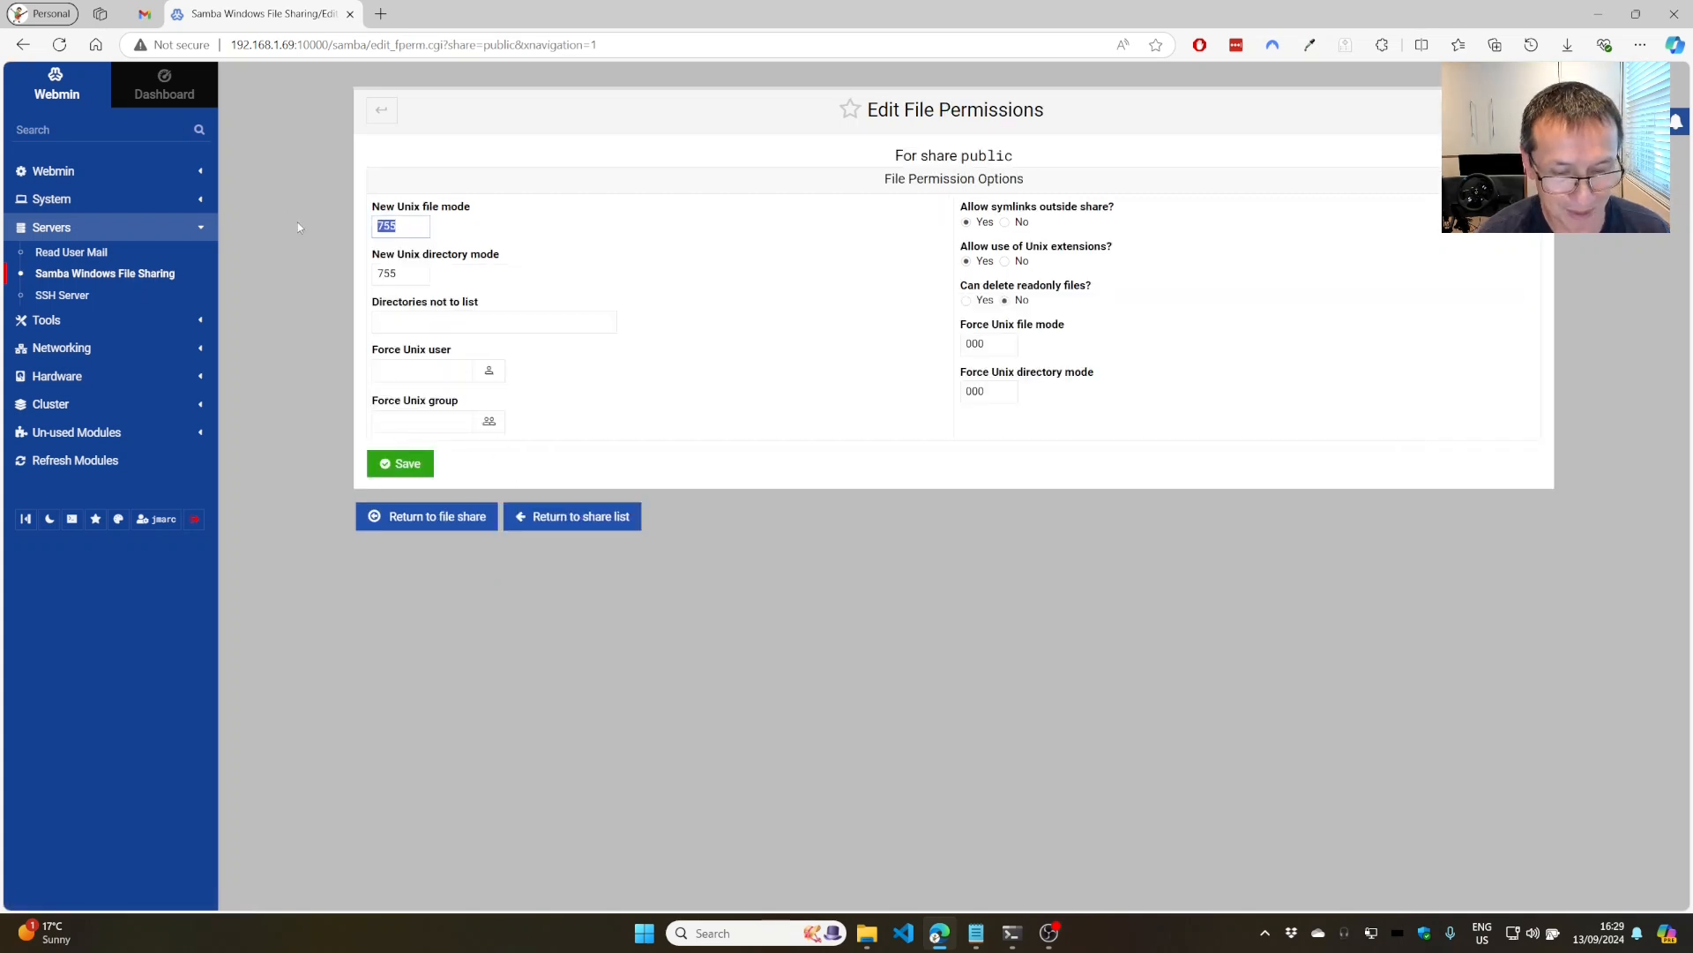
type("775")
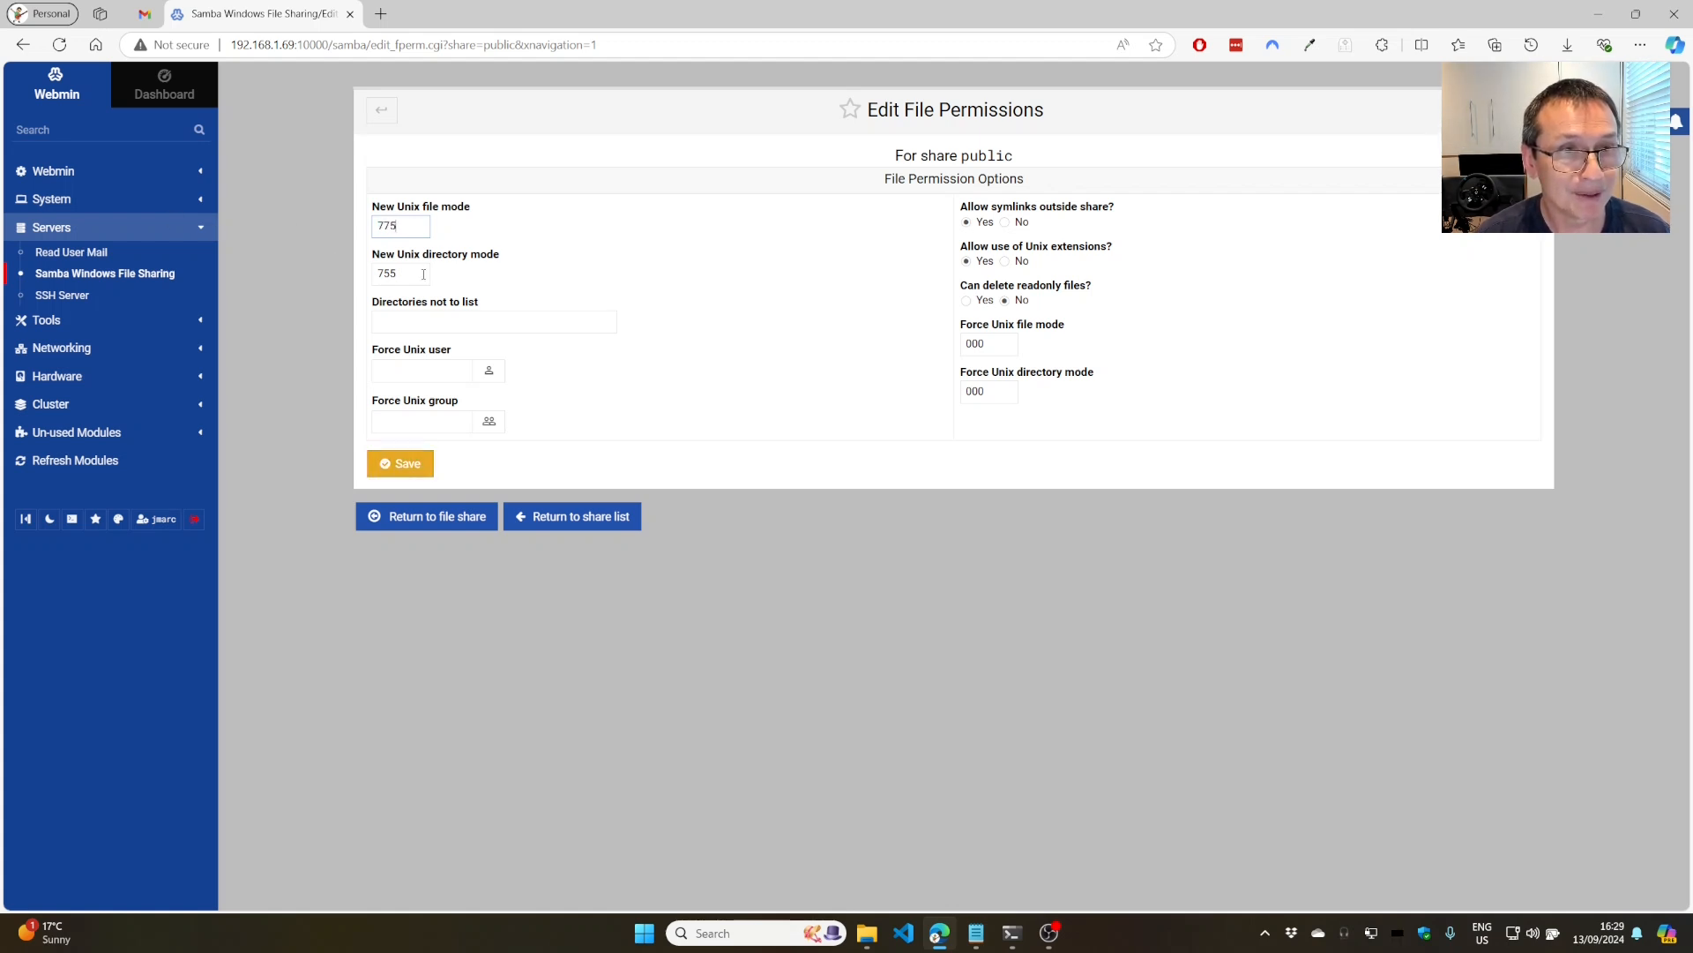
key("Tab")
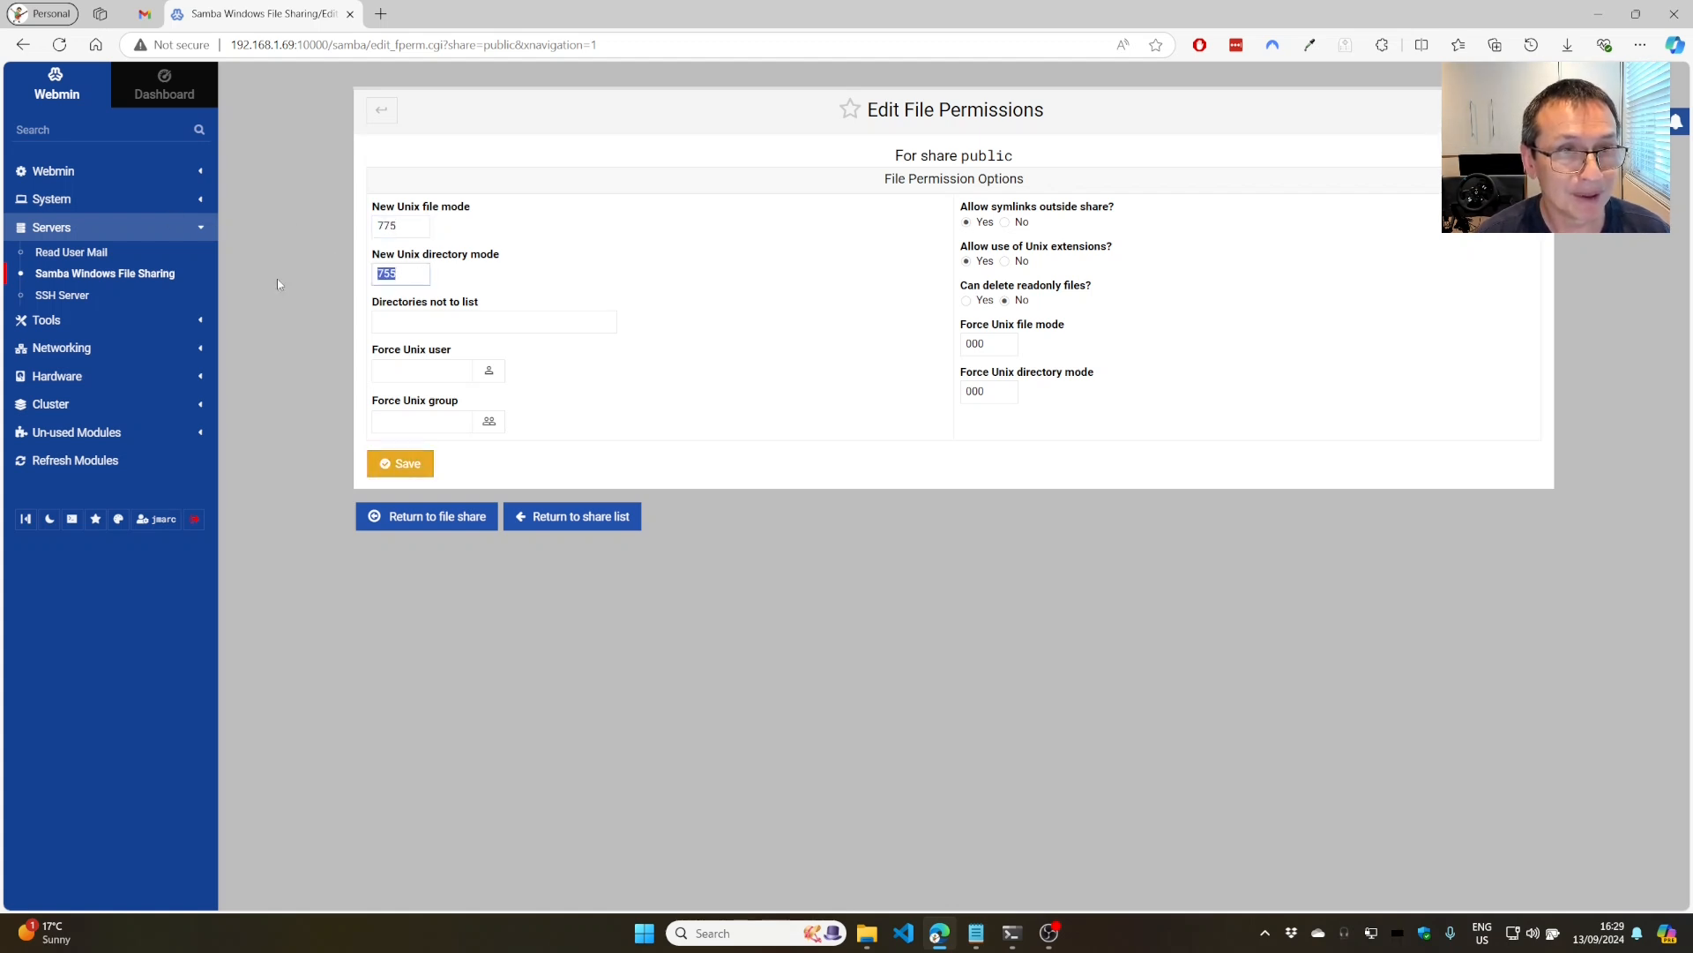
type("775")
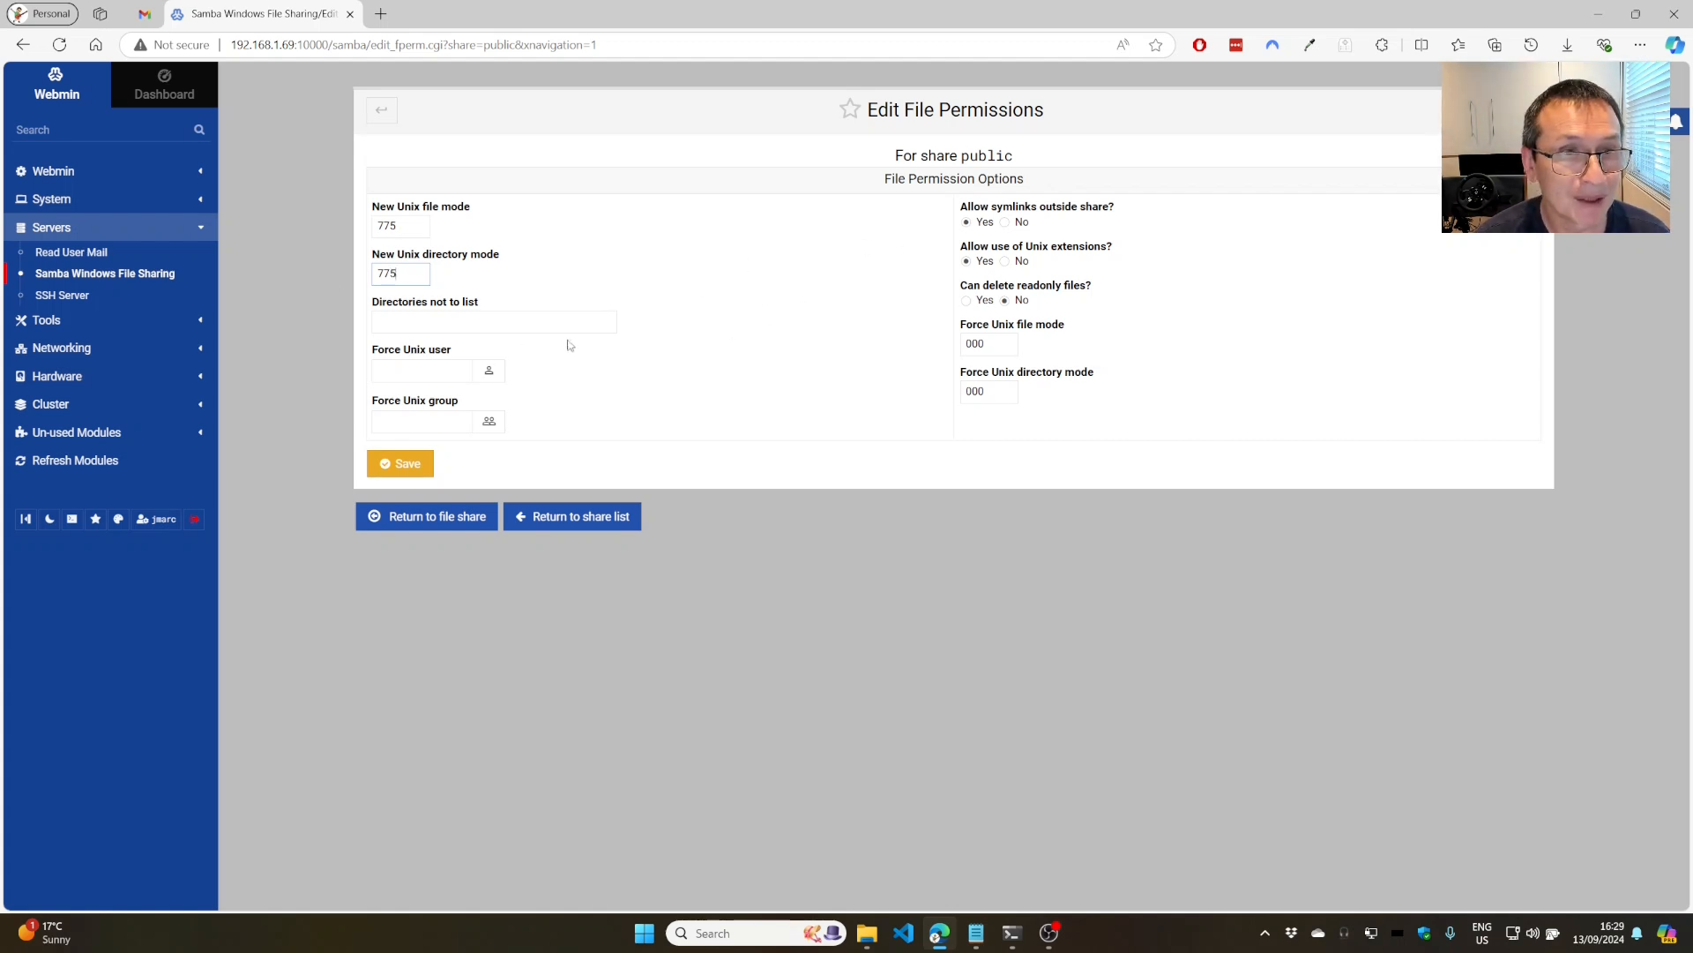
left_click(407, 466)
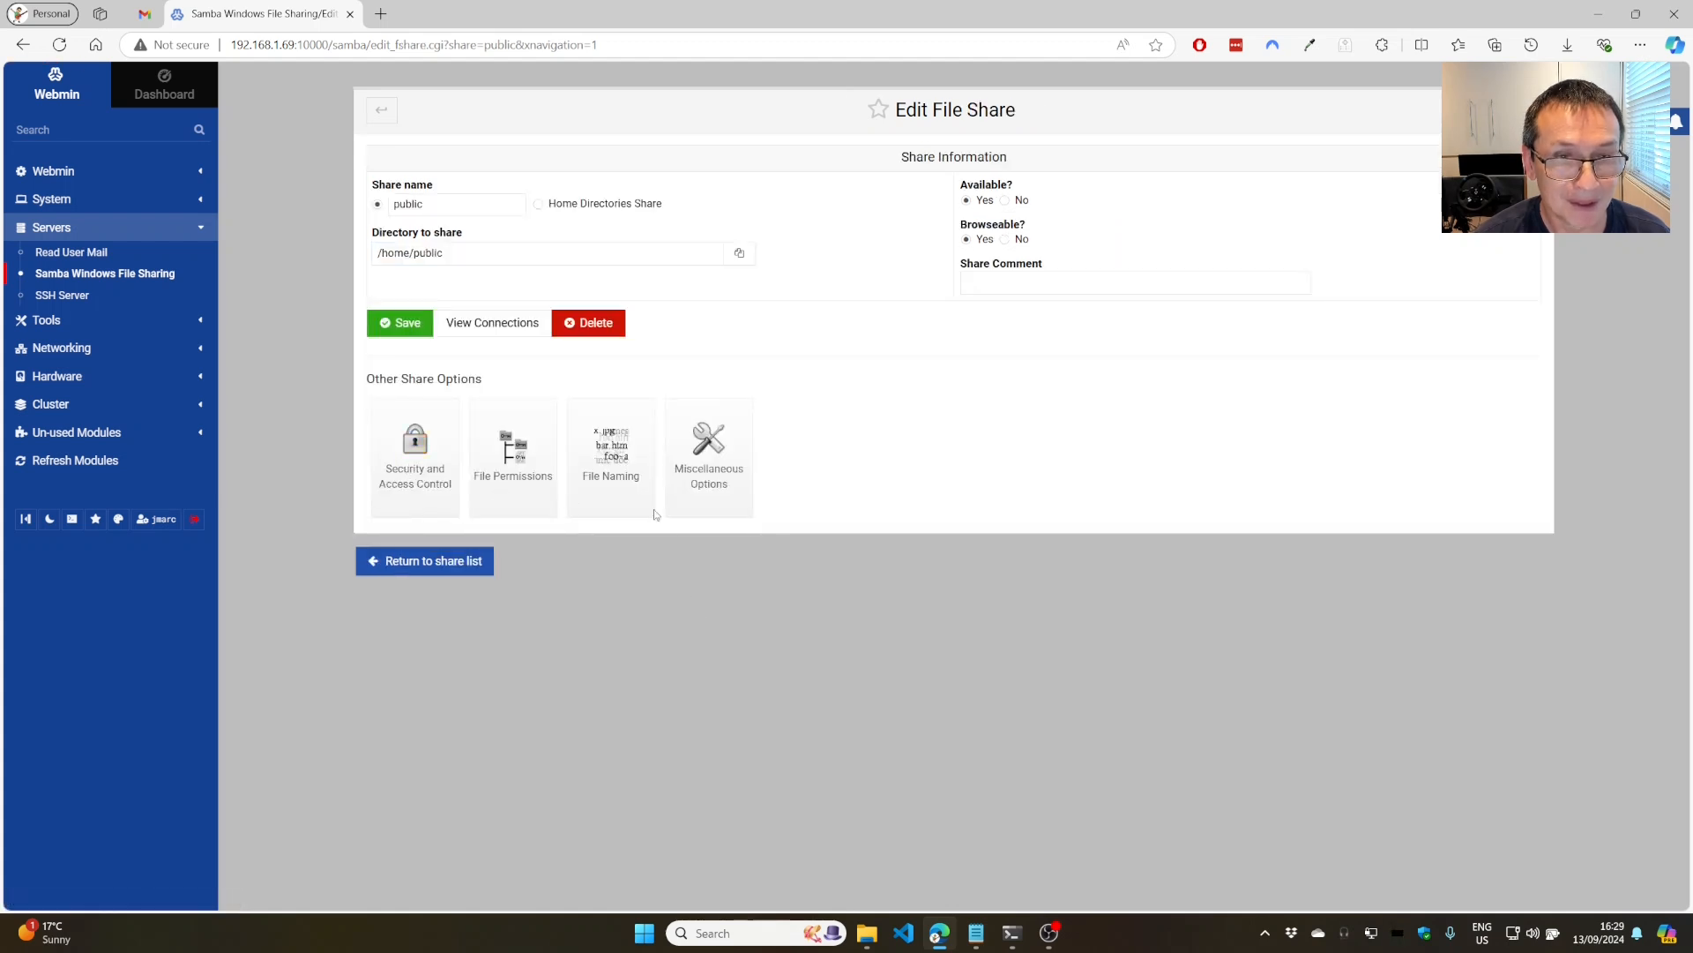
Return to the share list, where public shows read/write, and restart the Samba servers.
left_click(429, 565)
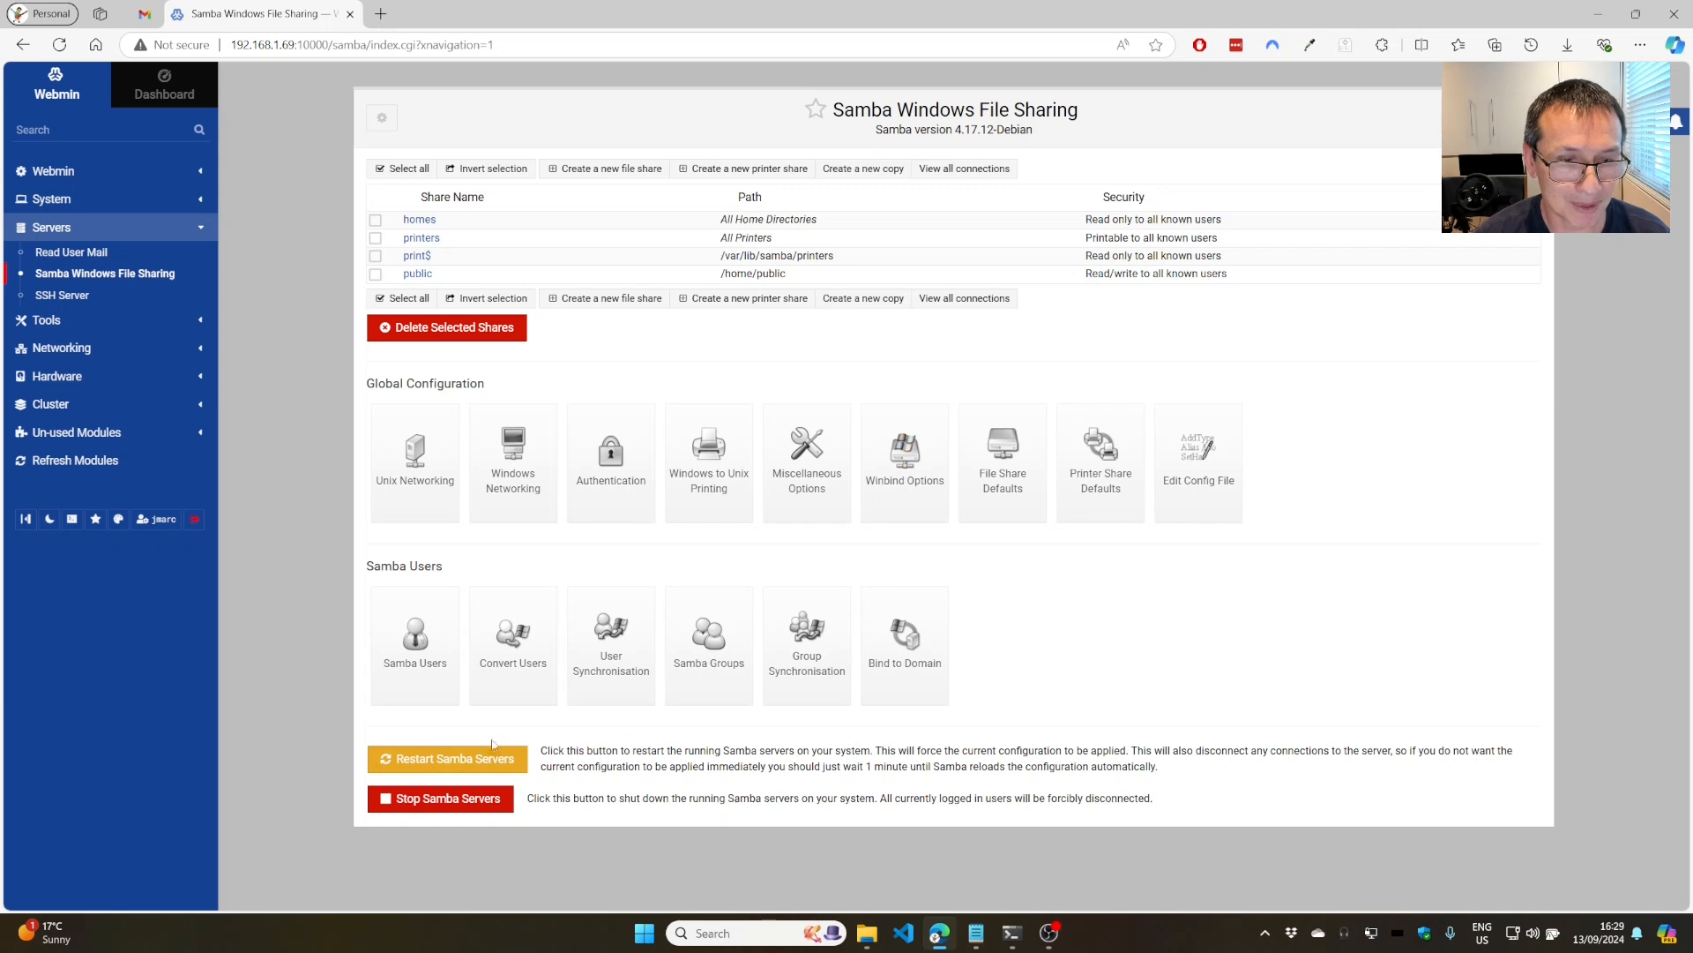
left_click(438, 760)
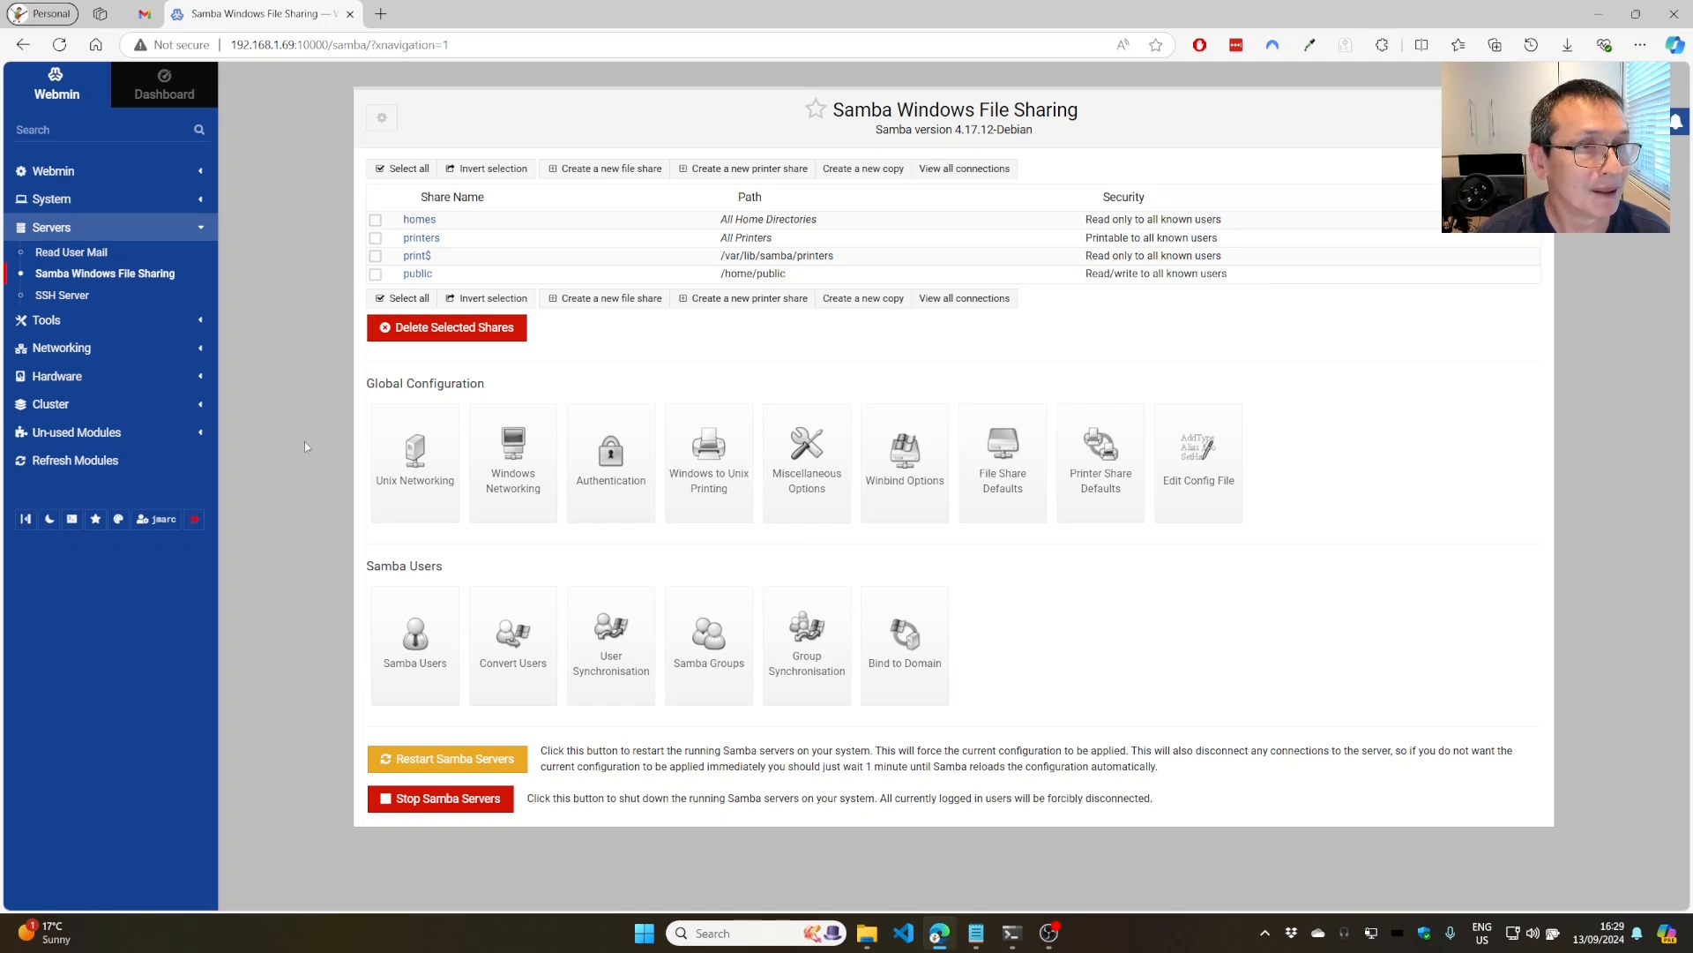
Open Users and Groups under System and start a new user, with user ID 1001 preset.
left_click(65, 204)
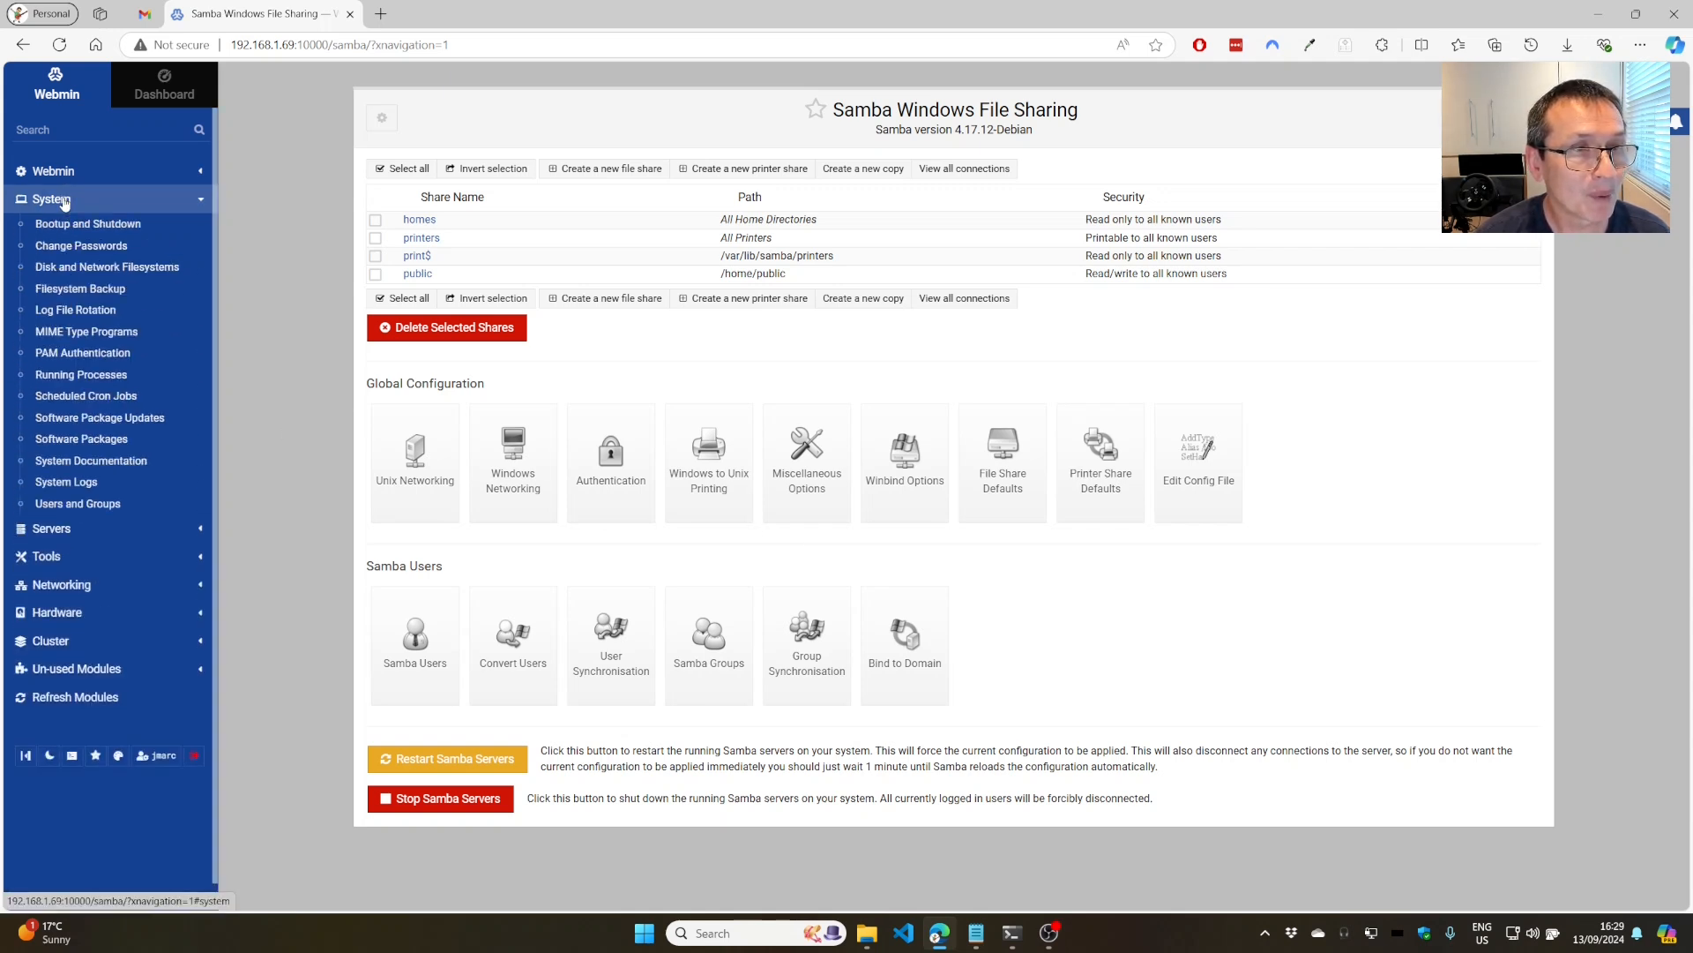
left_click(72, 507)
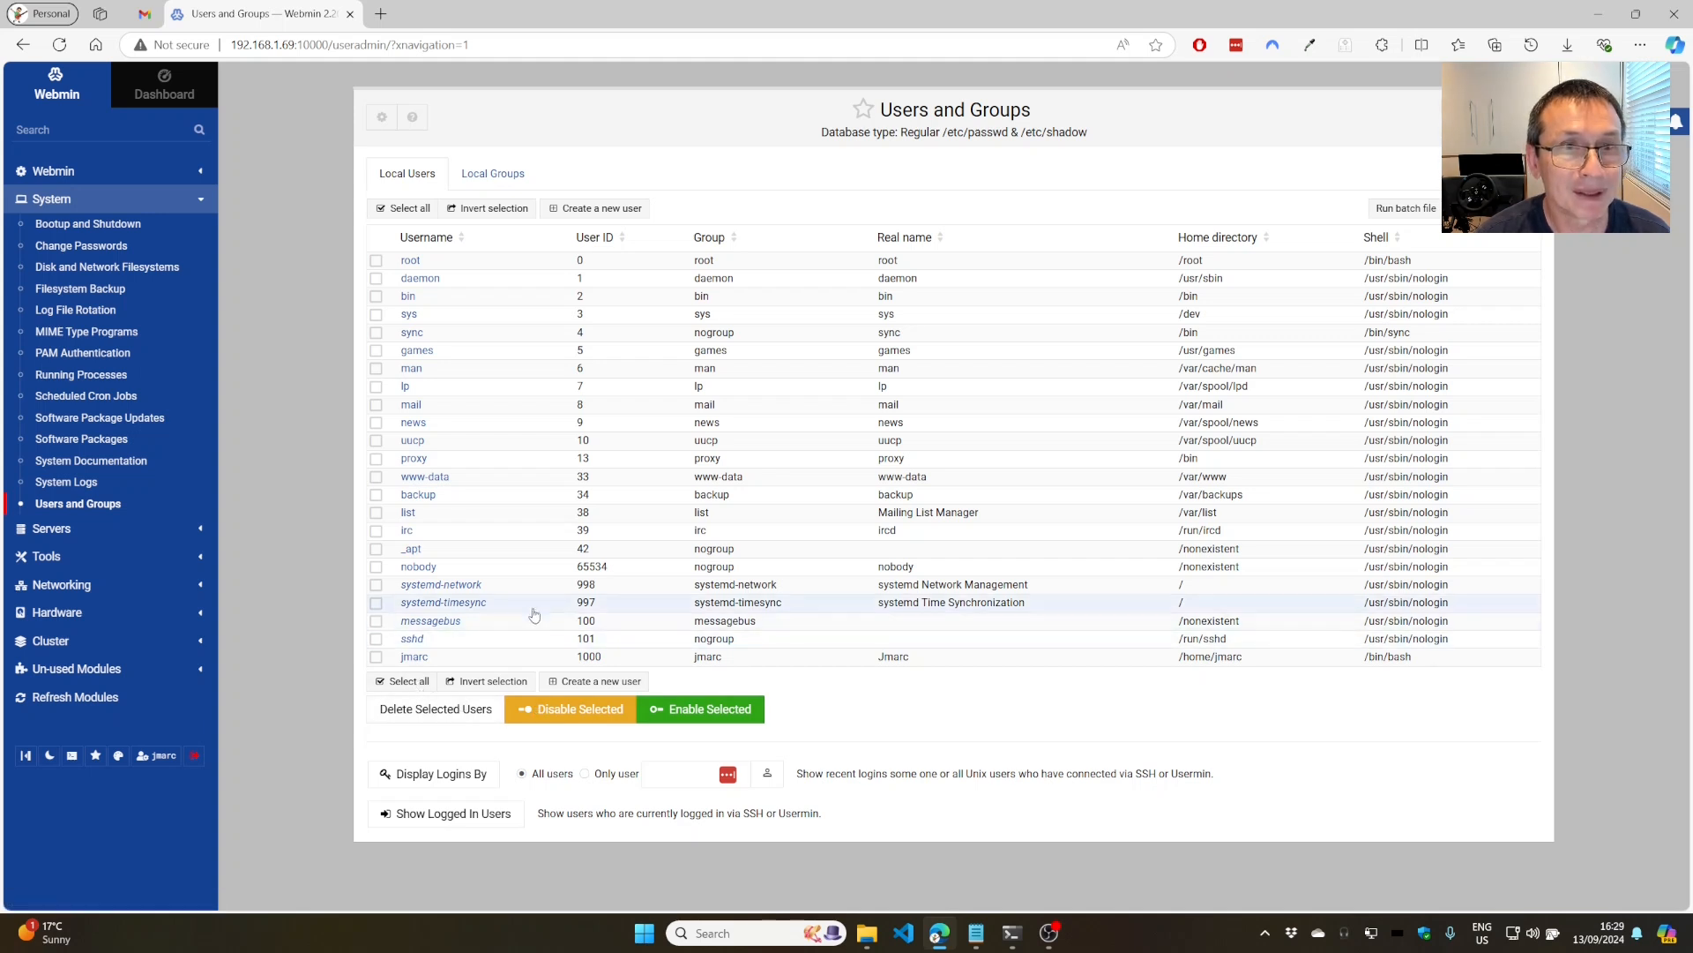
left_click(588, 208)
Enter username testuser, real name Test User, and a normal login password.
left_click(588, 206)
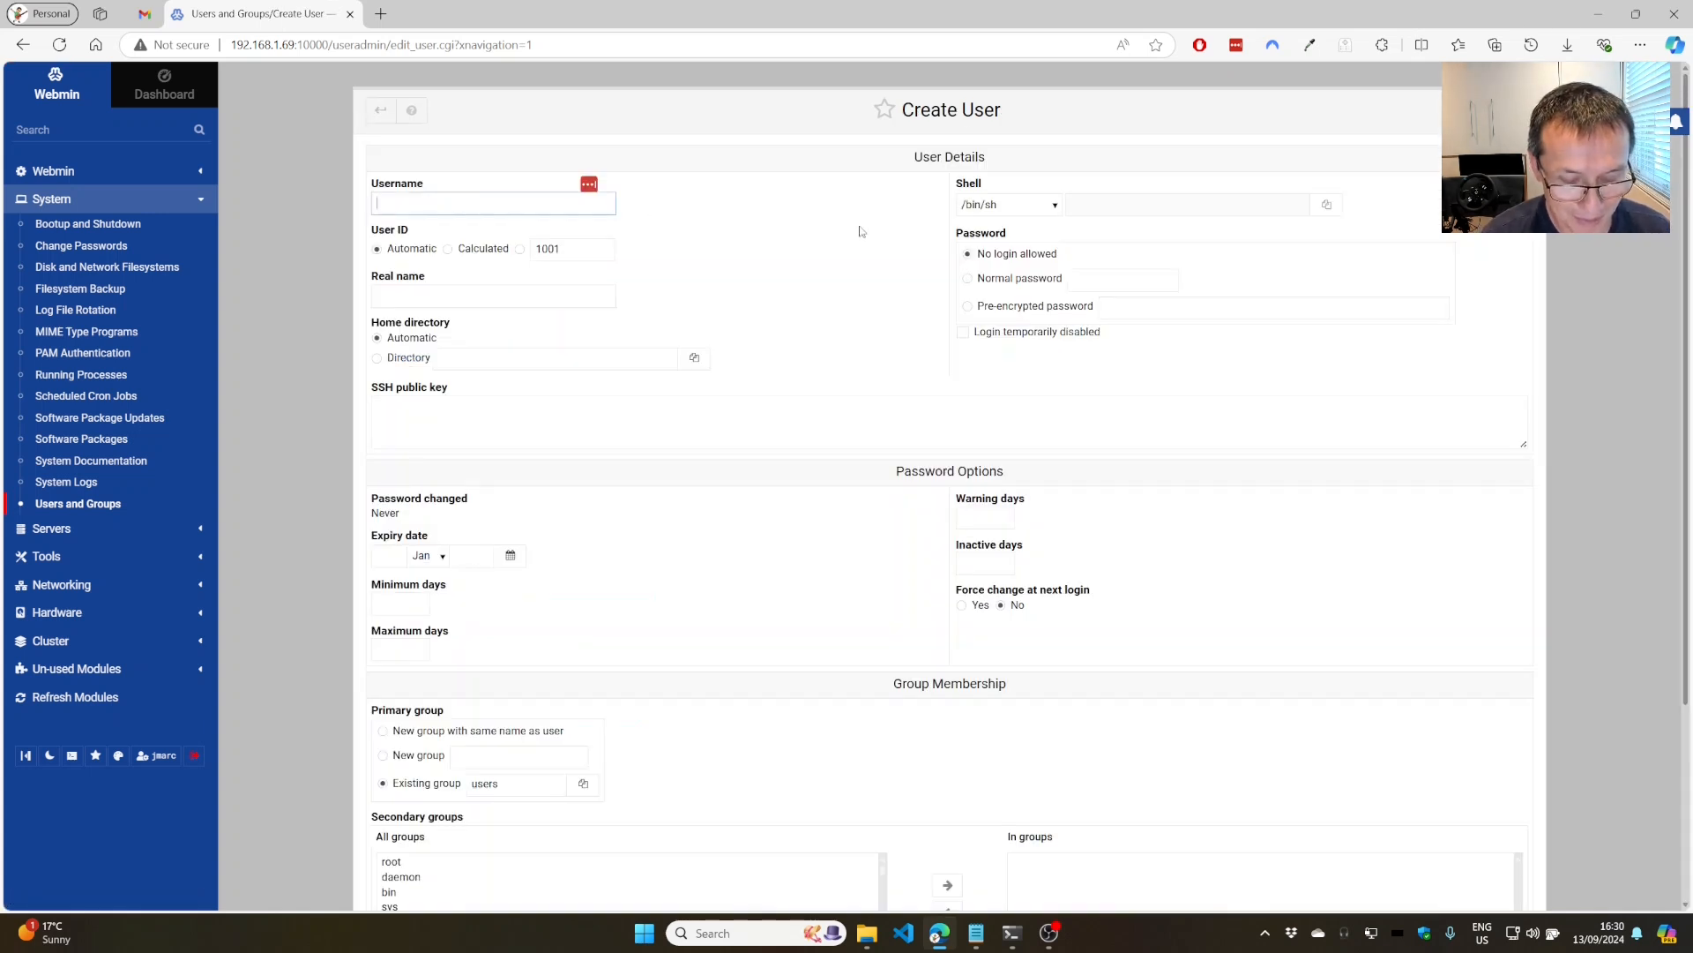
type("test")
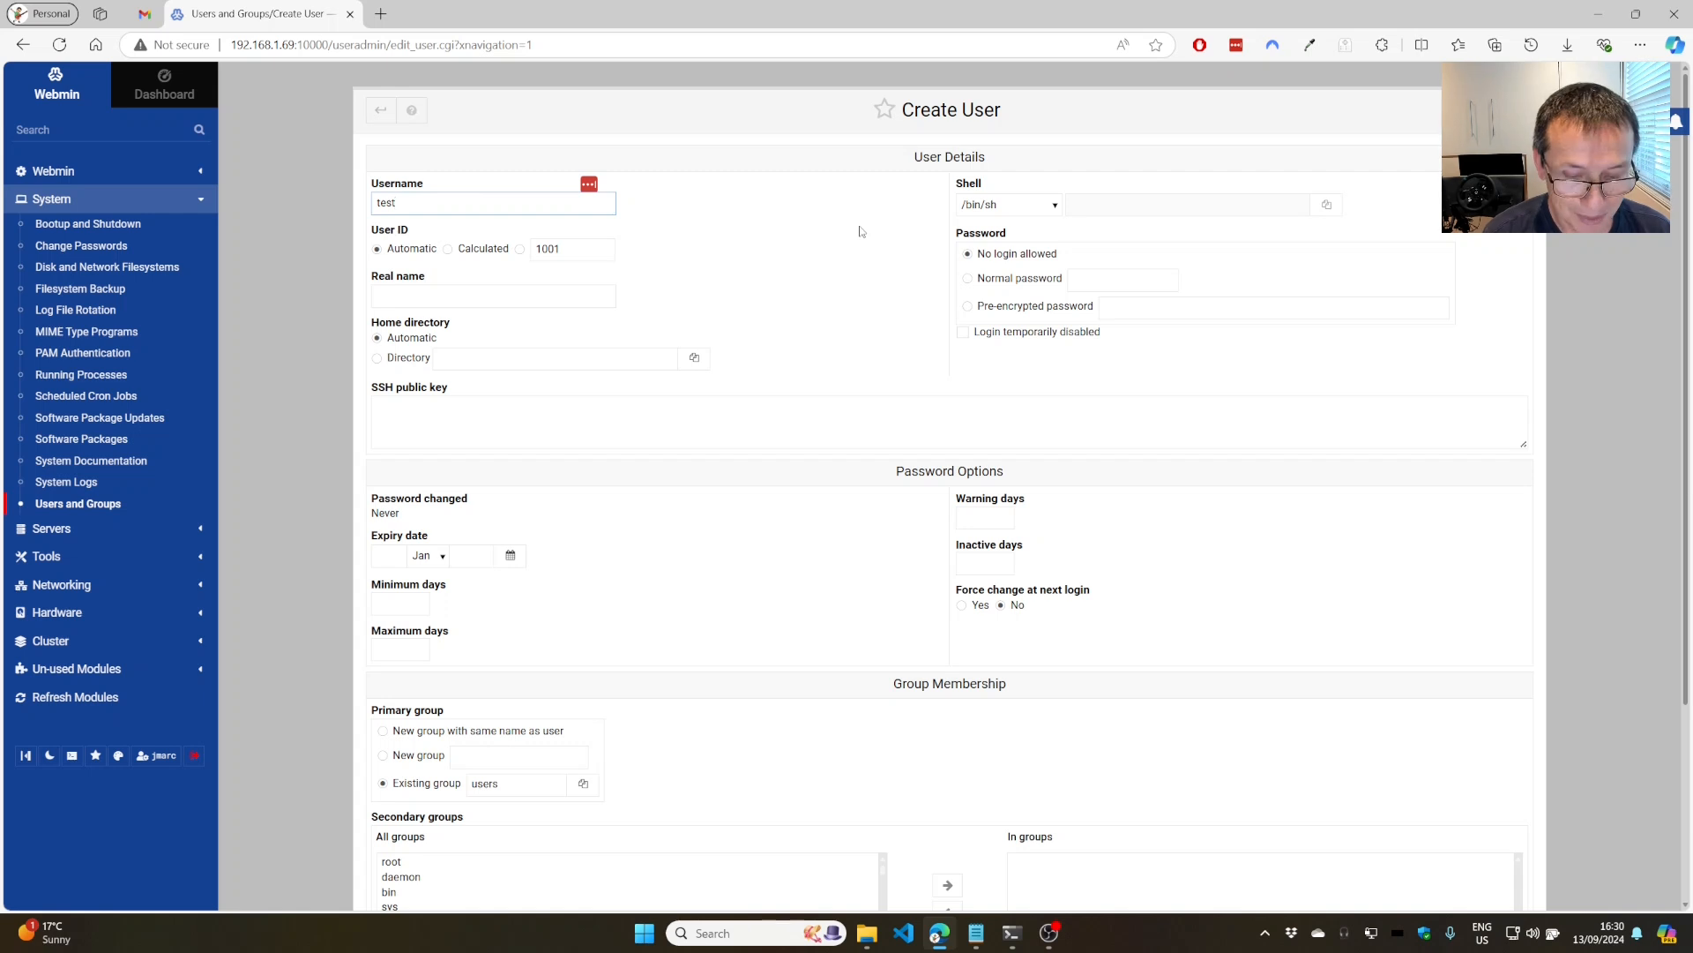
type("user")
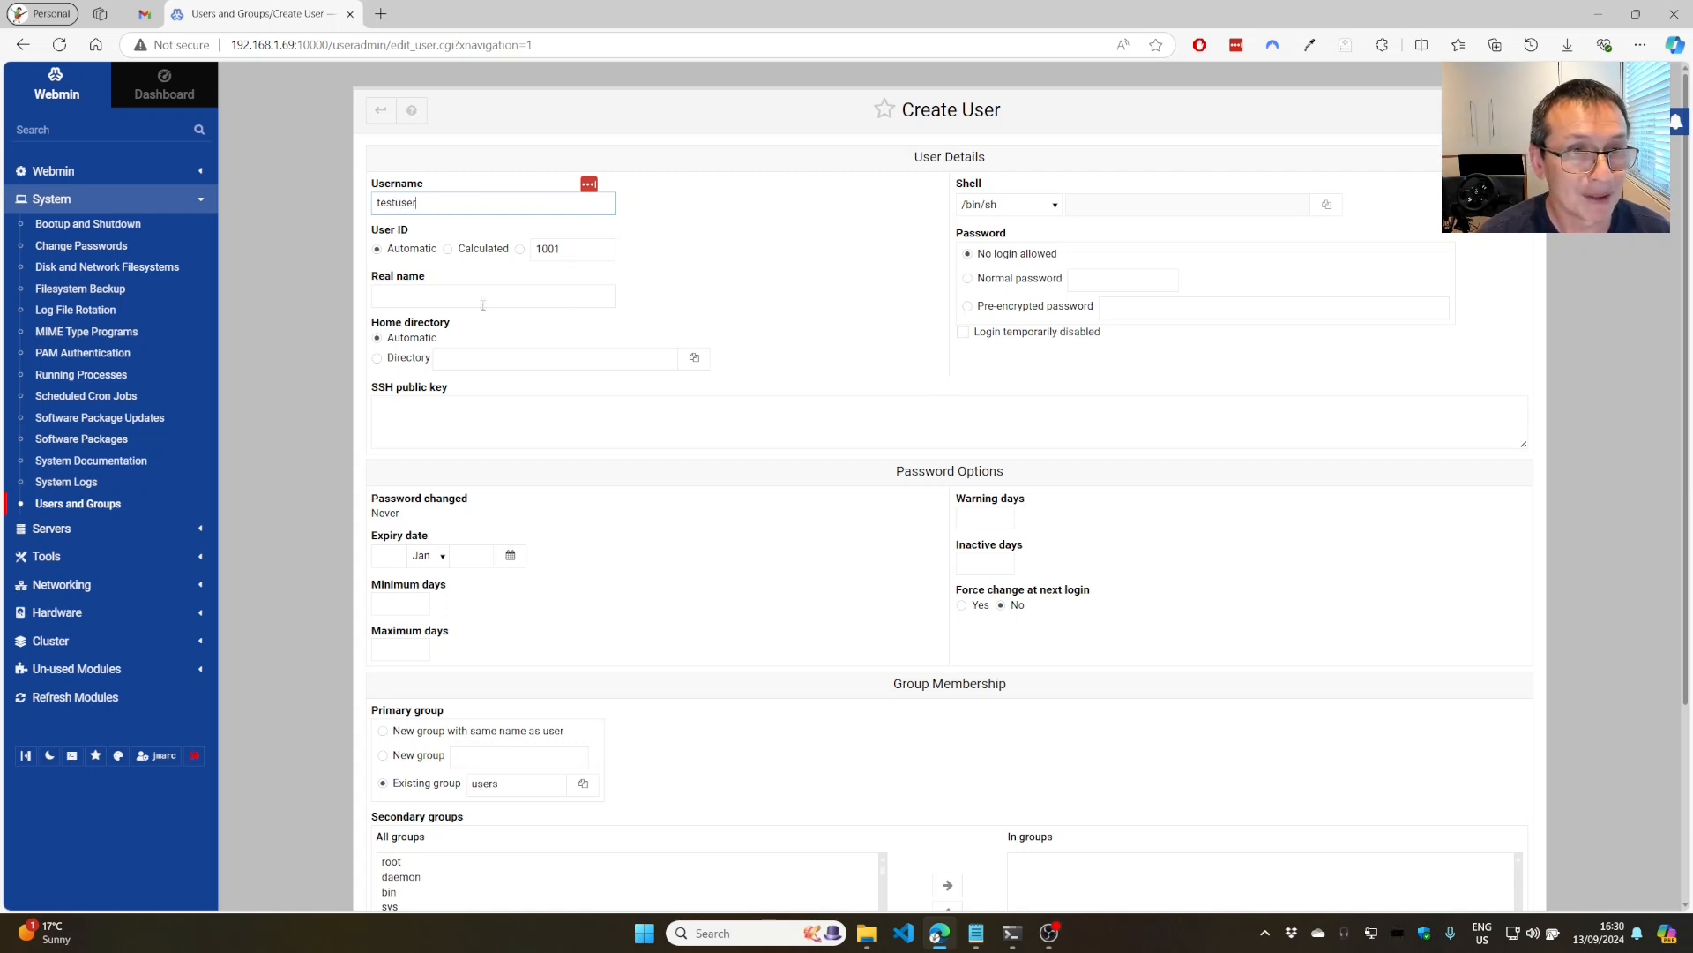
left_click(466, 297)
type("Tes")
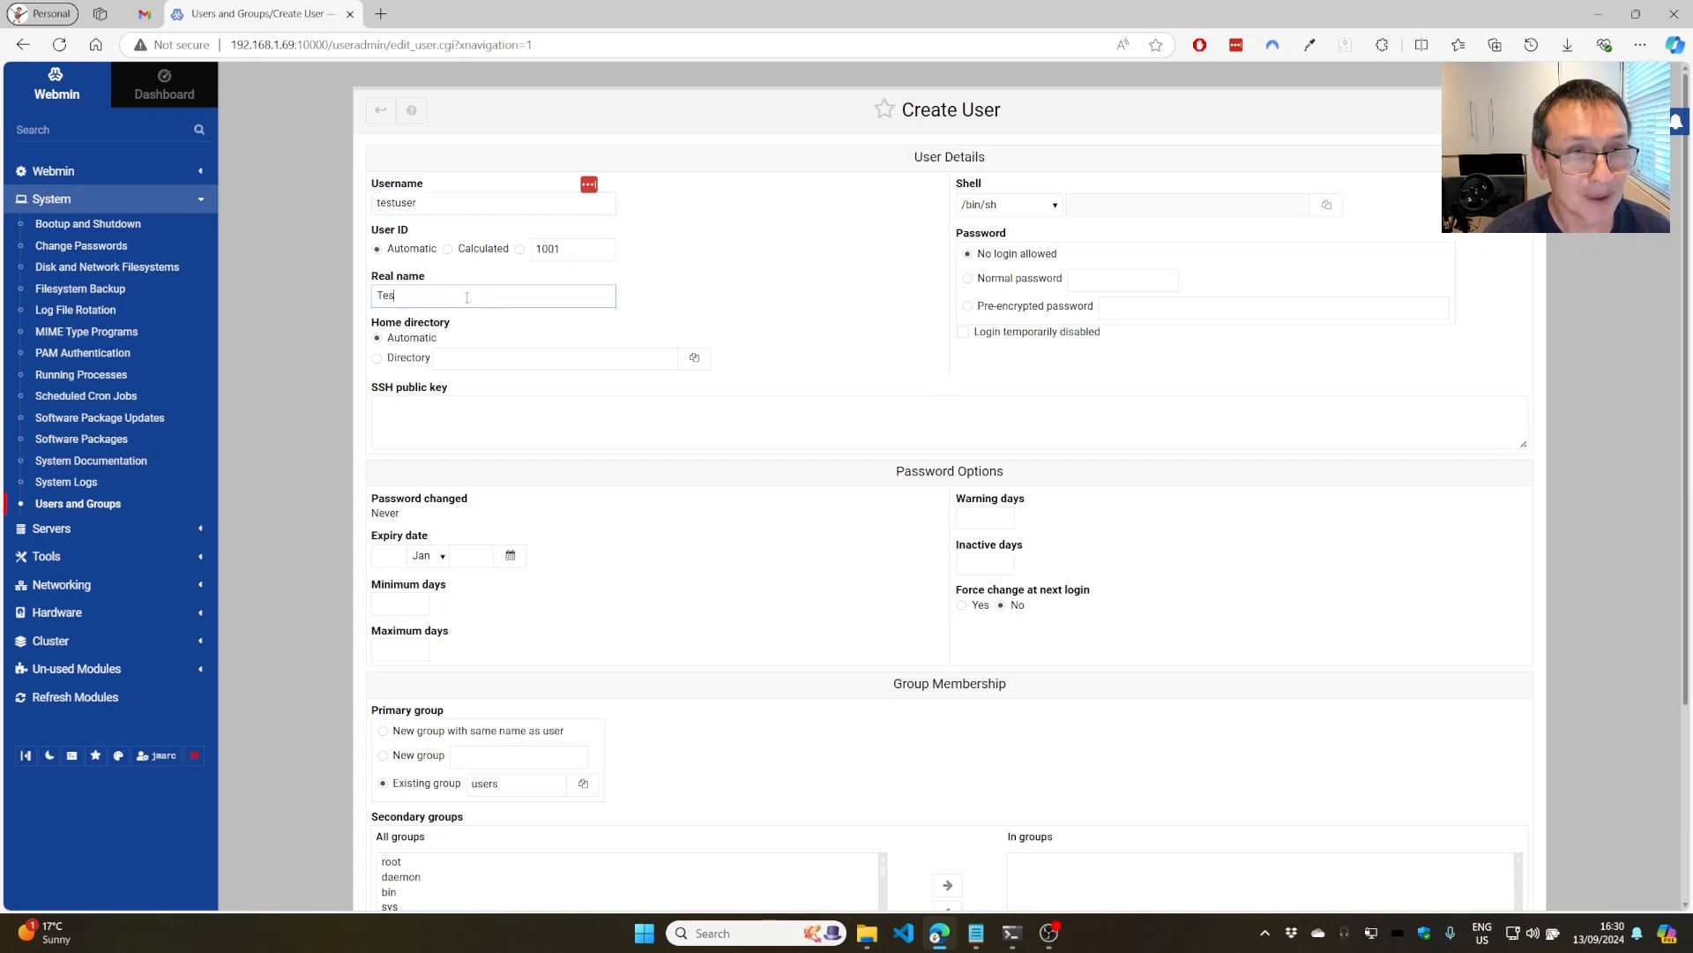
type("t User")
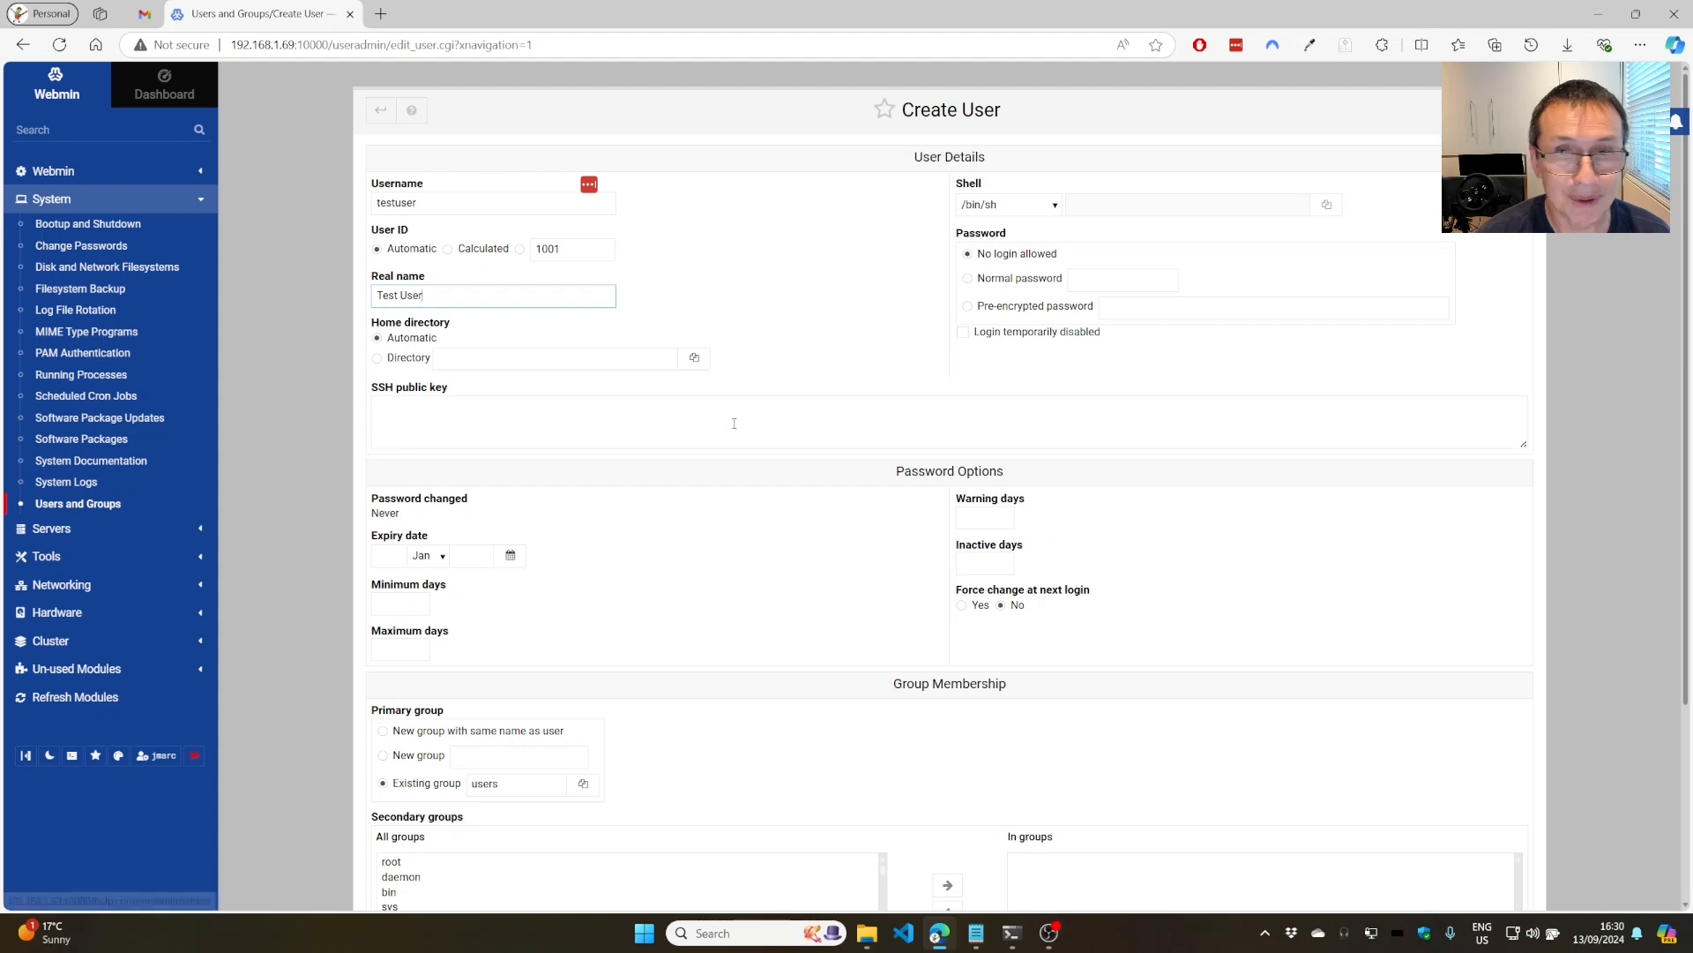
left_click(969, 279)
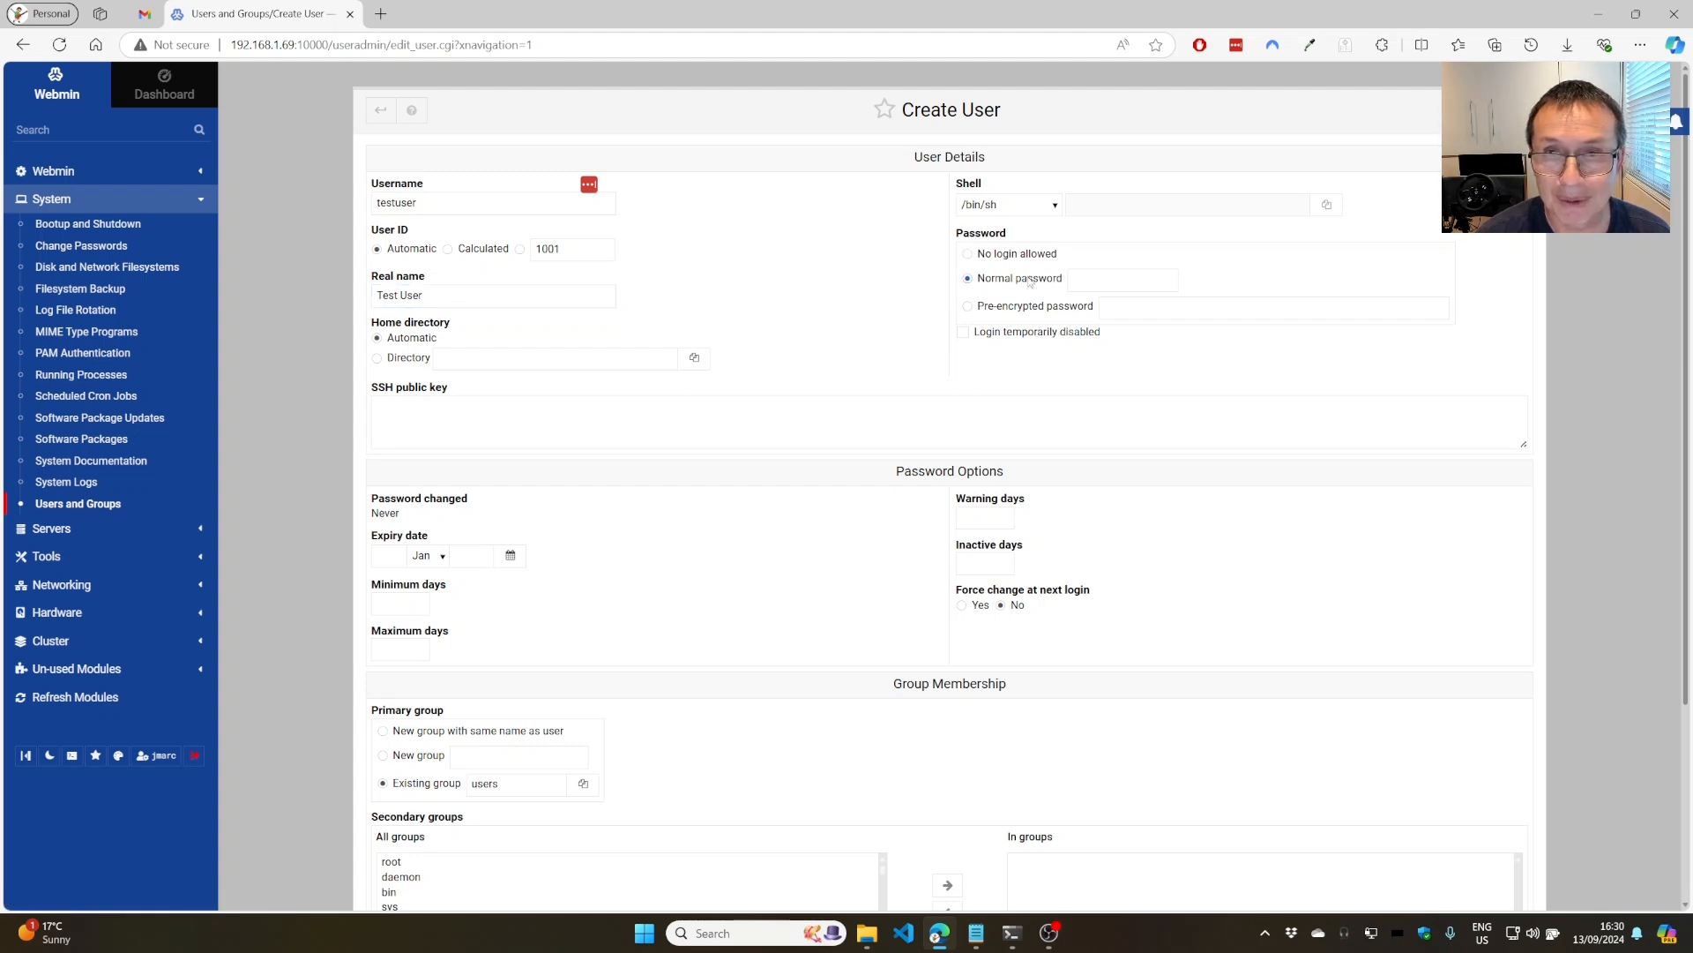
left_click(1077, 277)
type("p")
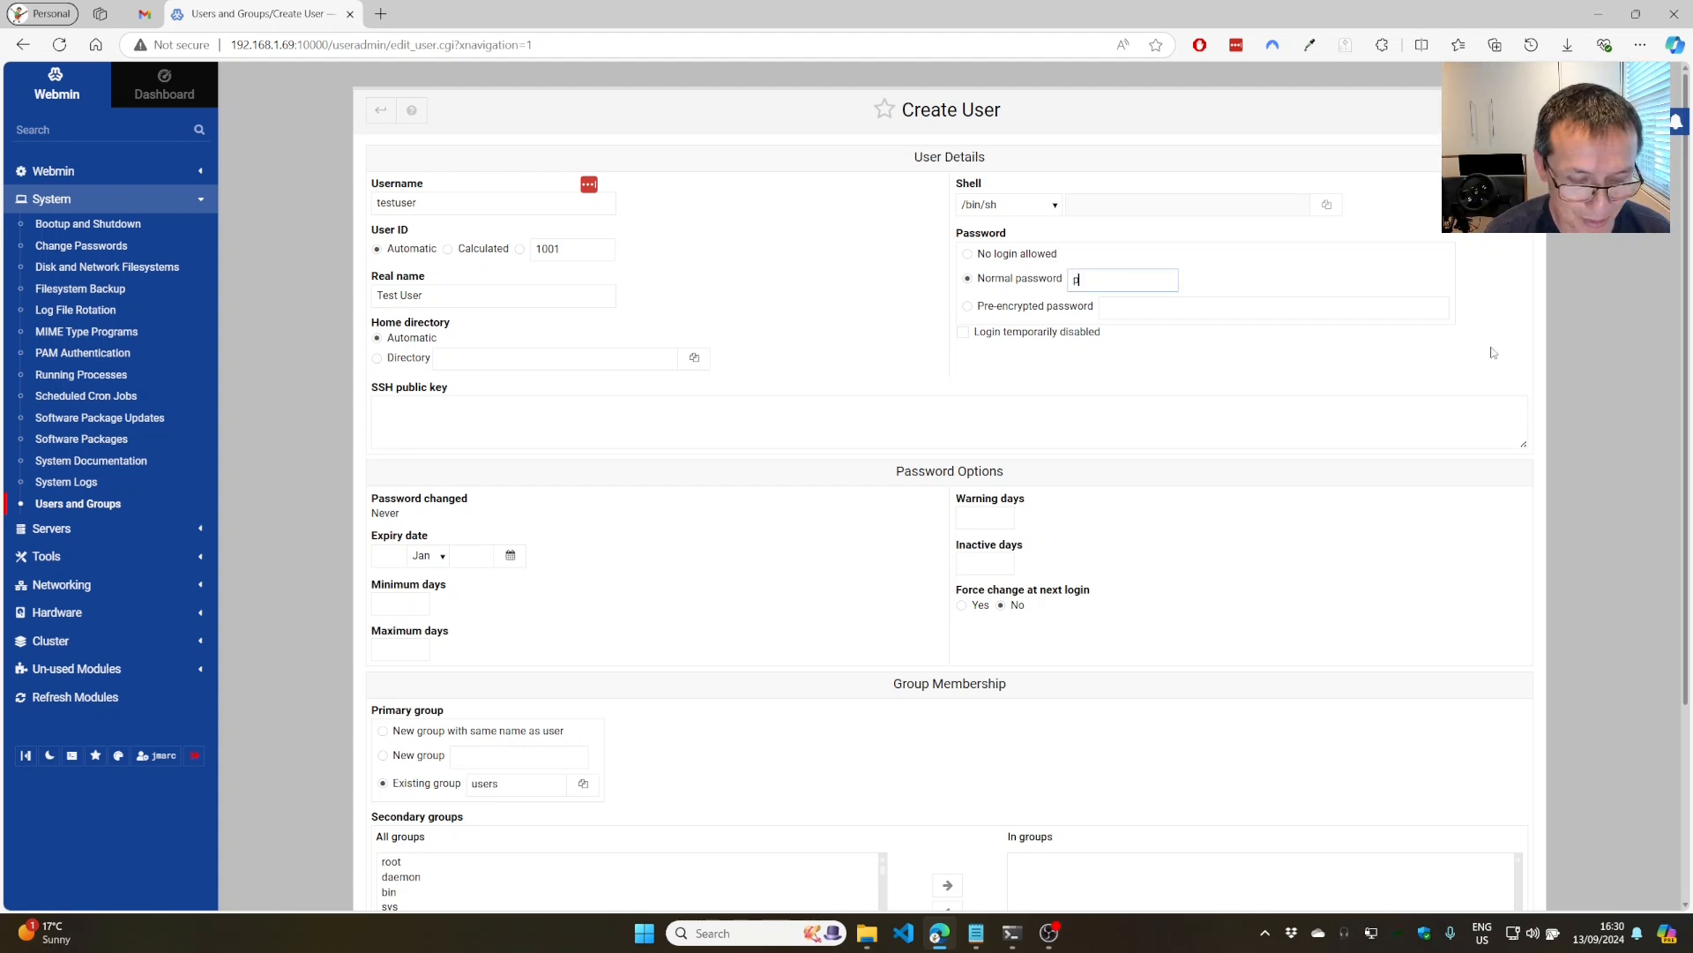
type("assword")
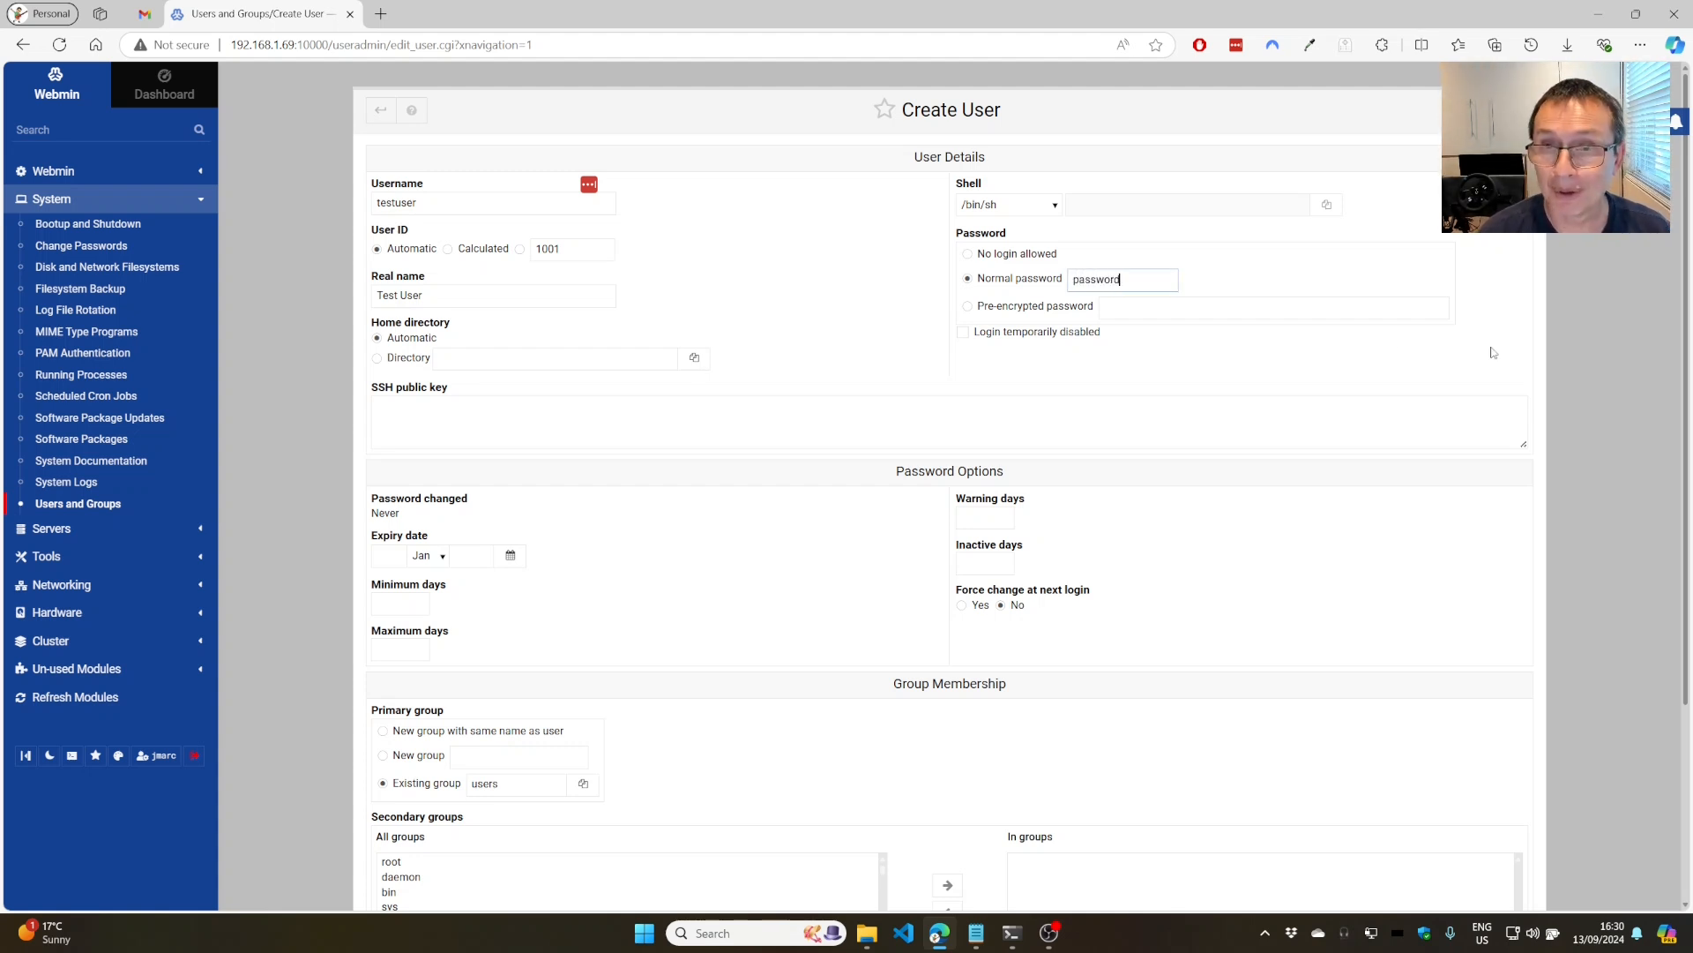
Choose /bin/bash as the new user's login shell and review the rest of the form.
left_click(1055, 207)
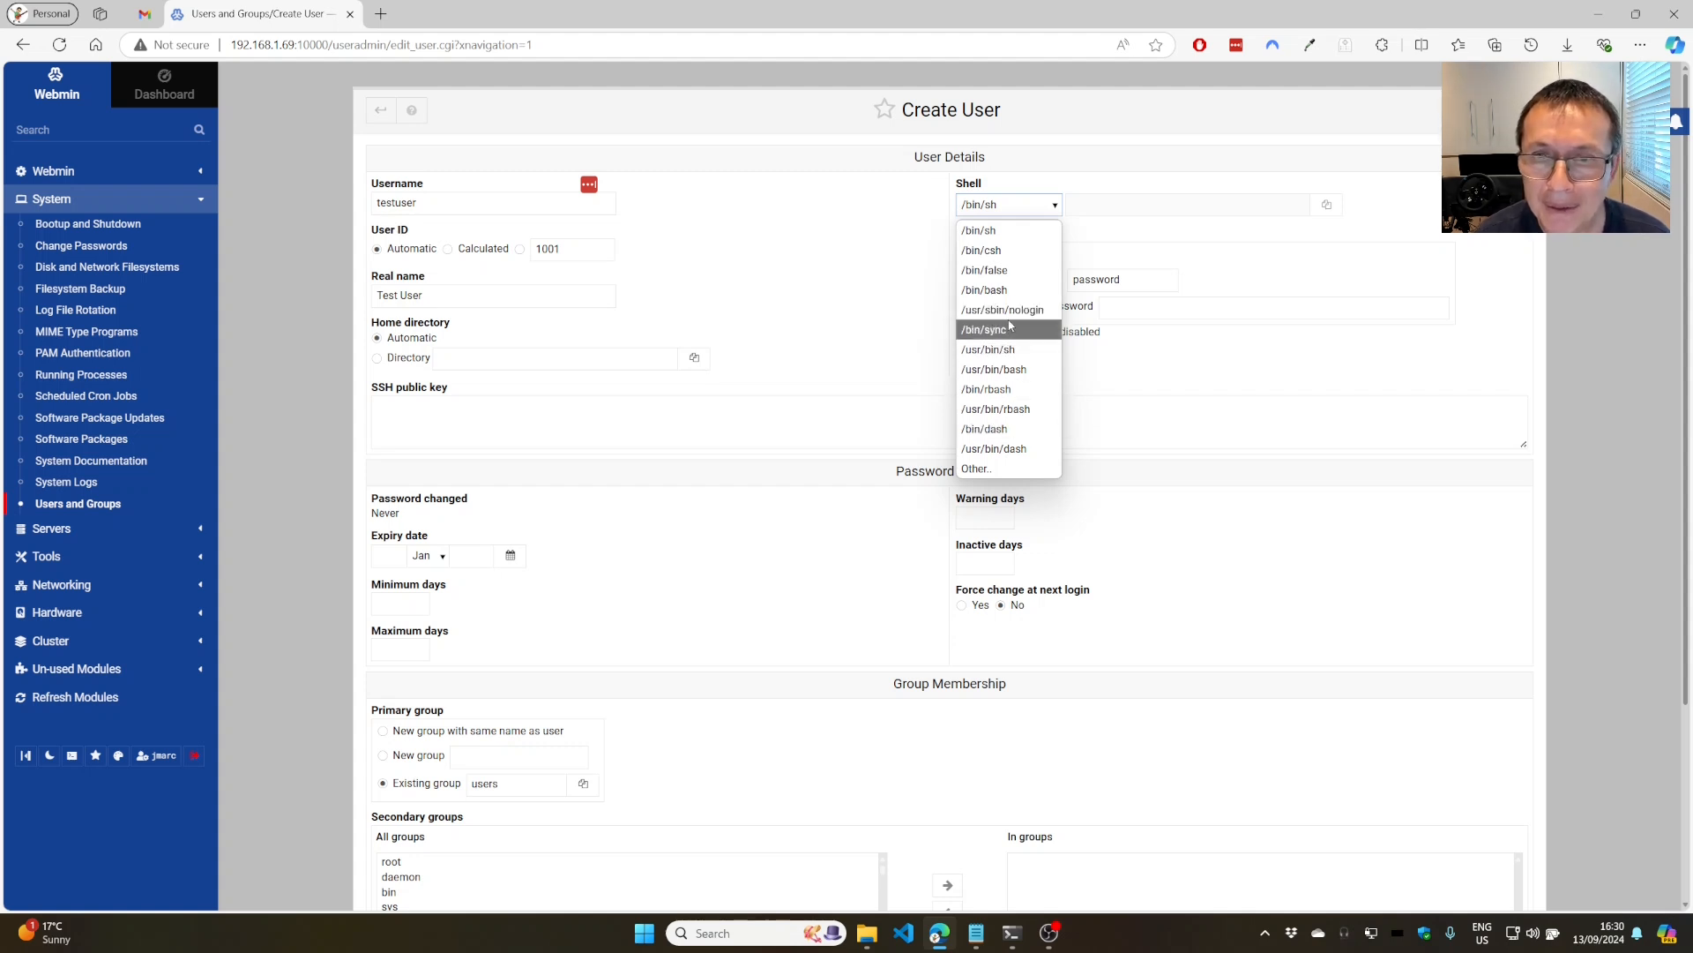
left_click(997, 288)
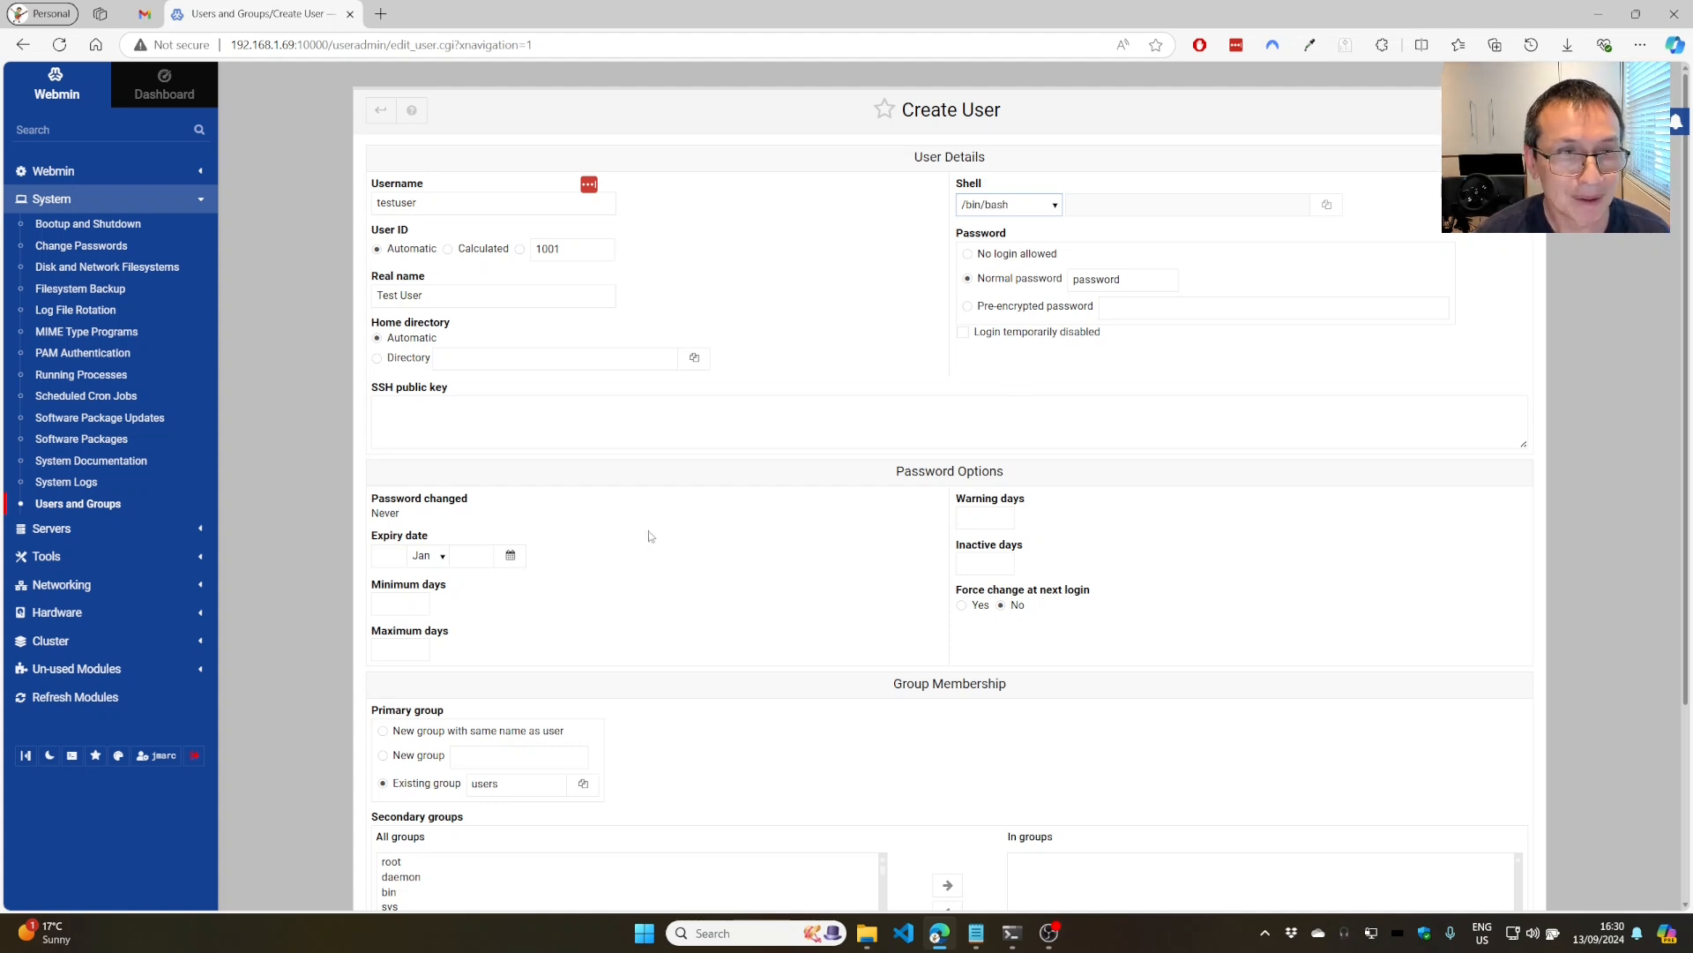
scroll(688, 394, "down", 2)
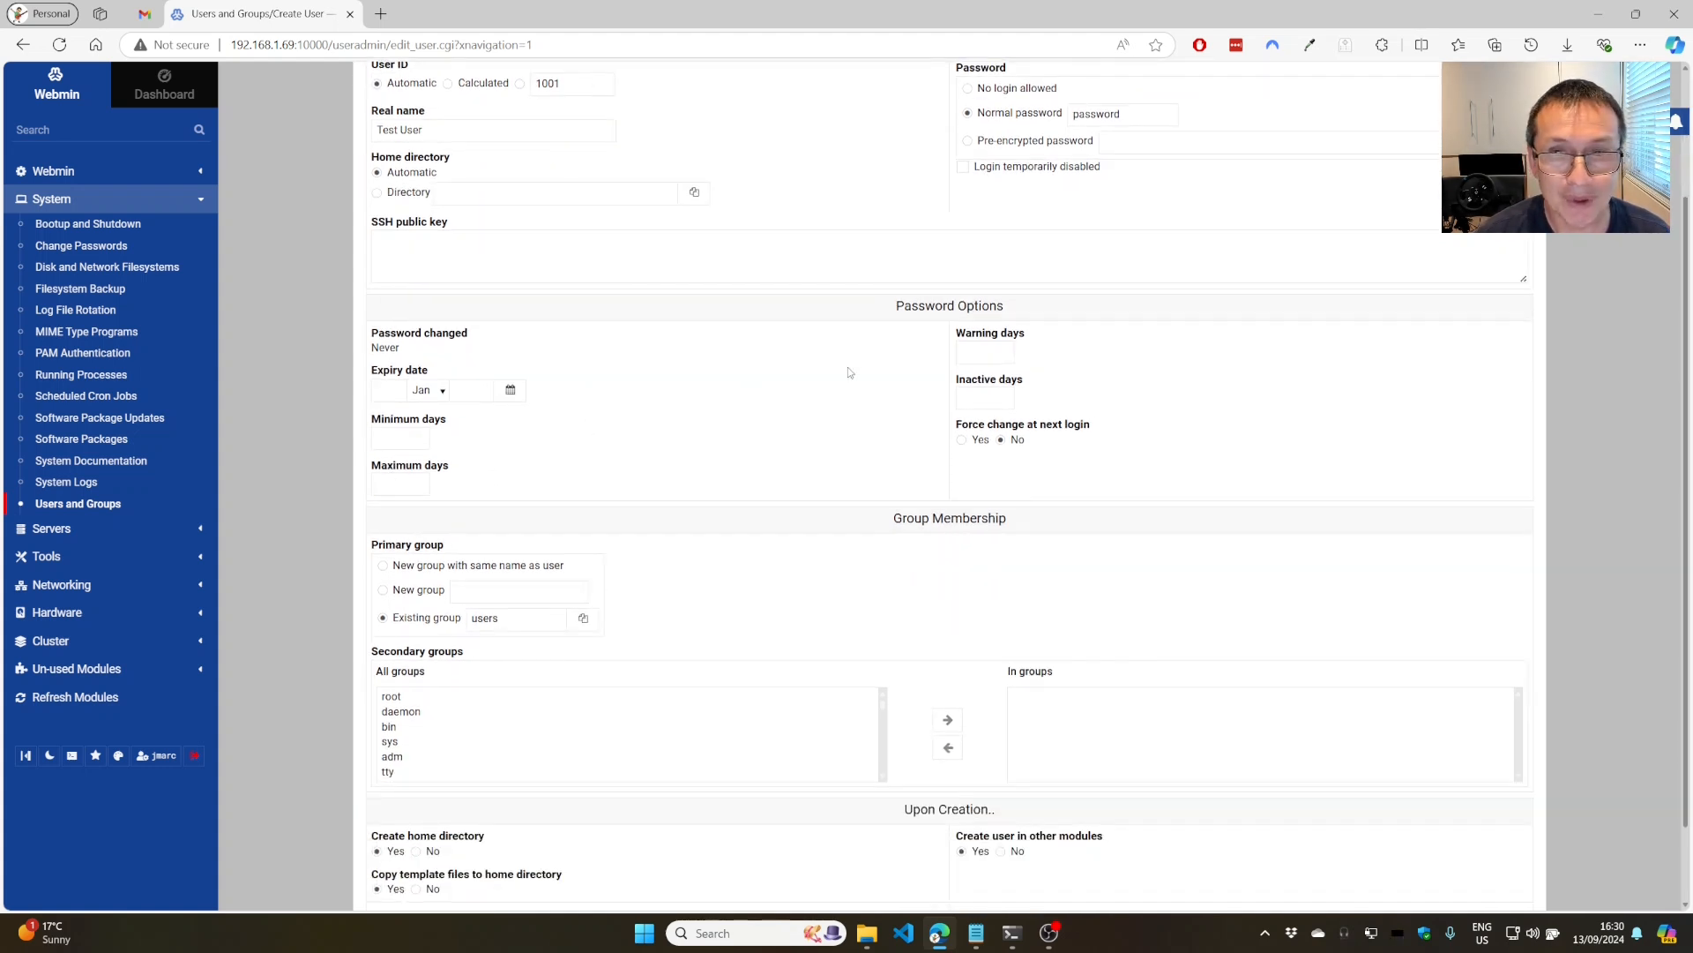
scroll(838, 384, "down", 1)
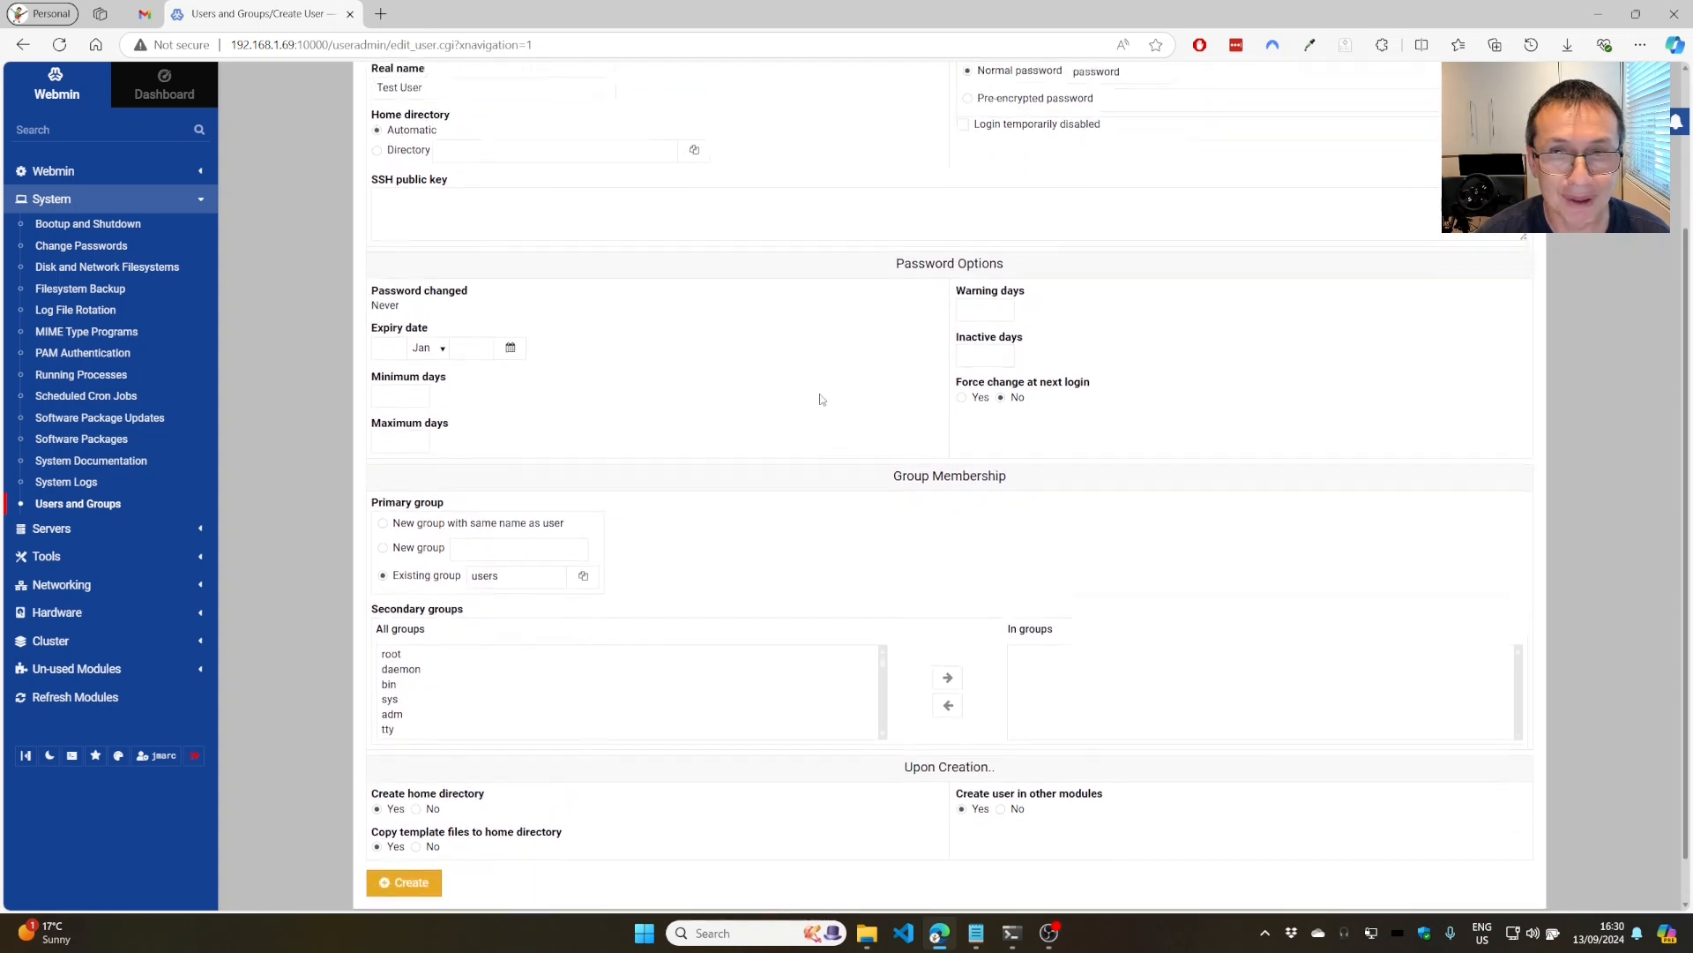
scroll(820, 400, "down", 1)
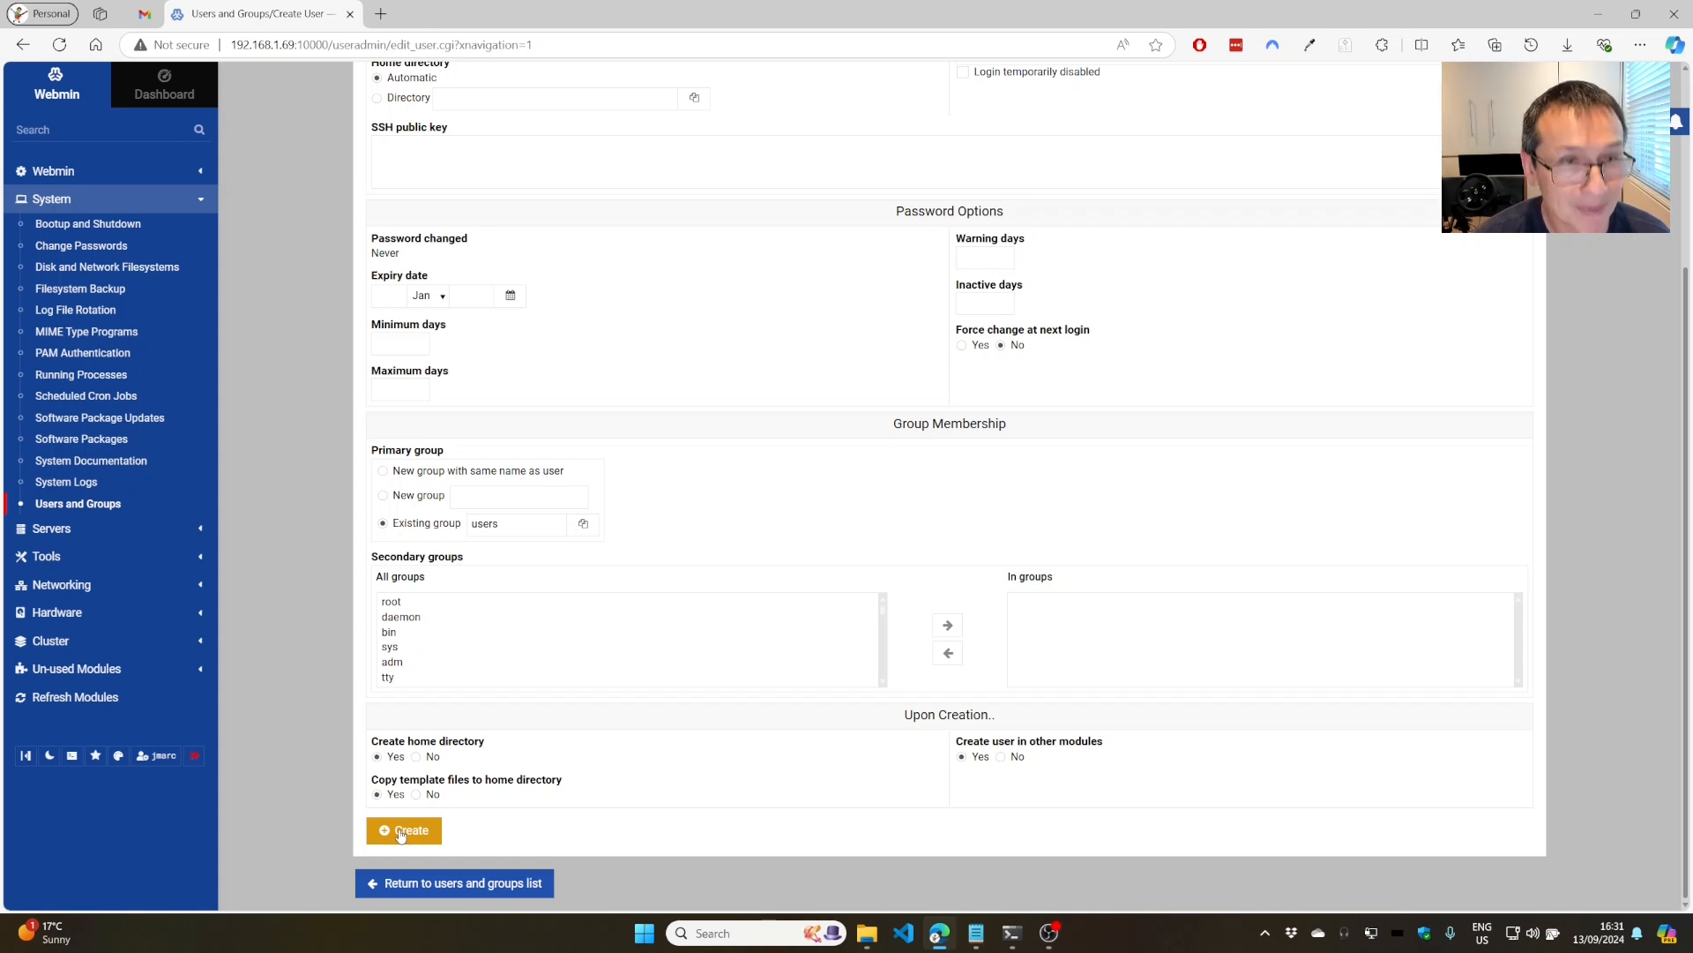
scroll(617, 618, "up", 3)
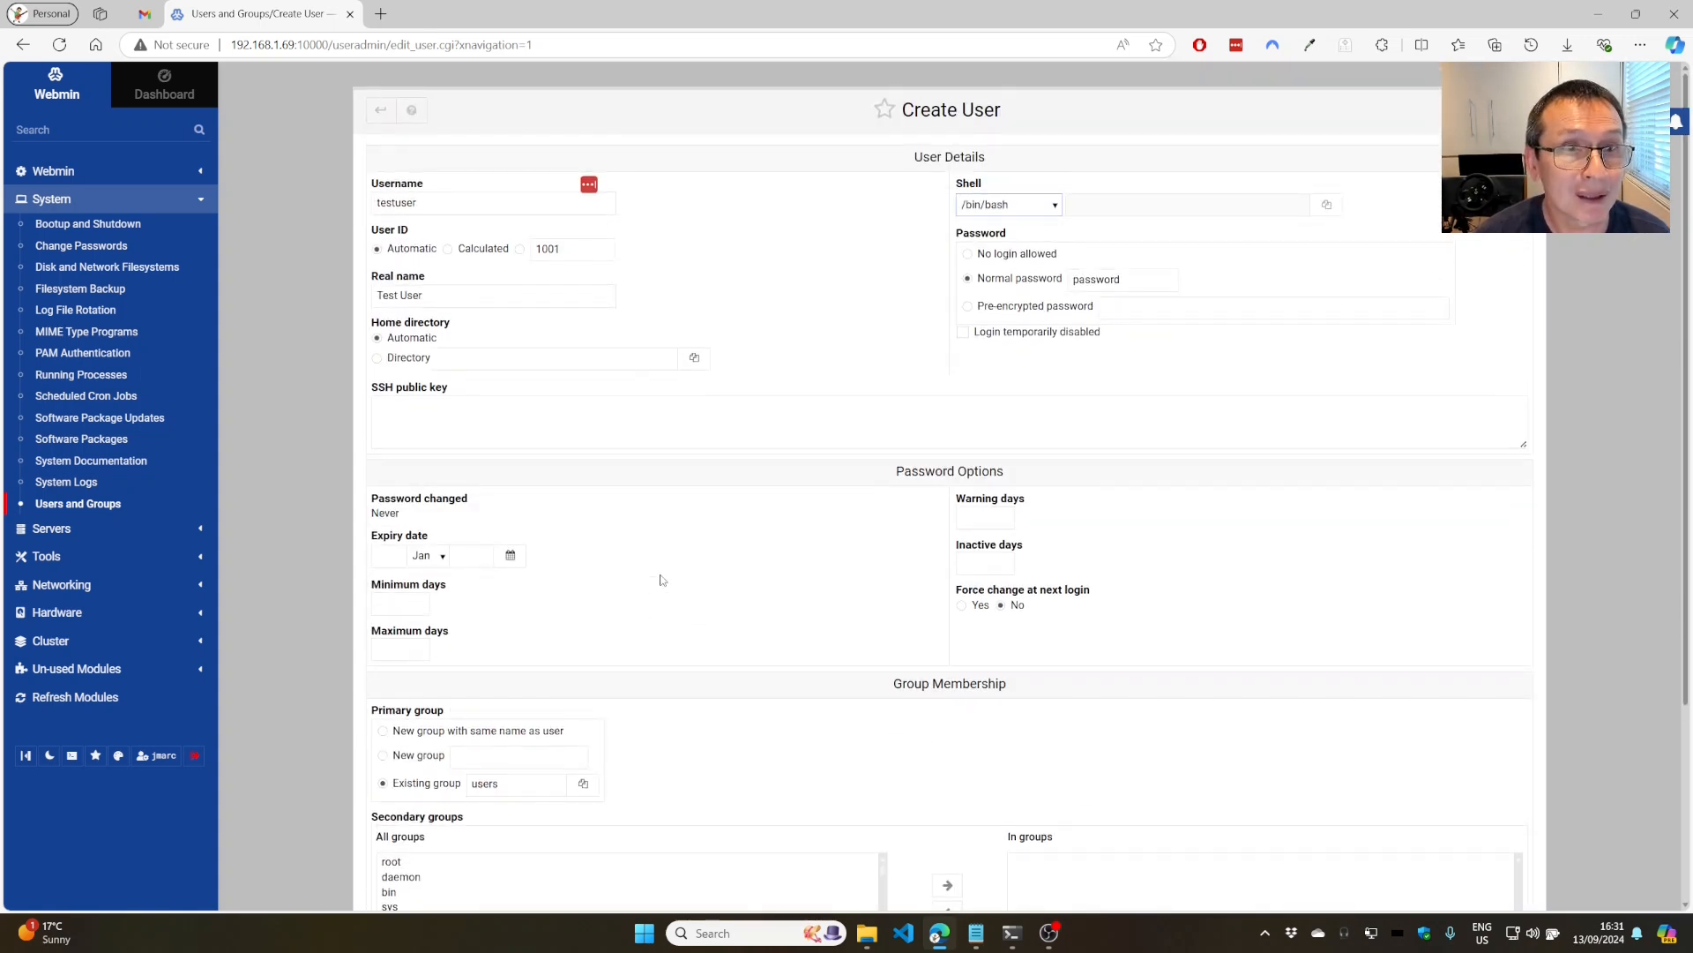
scroll(662, 582, "down", 3)
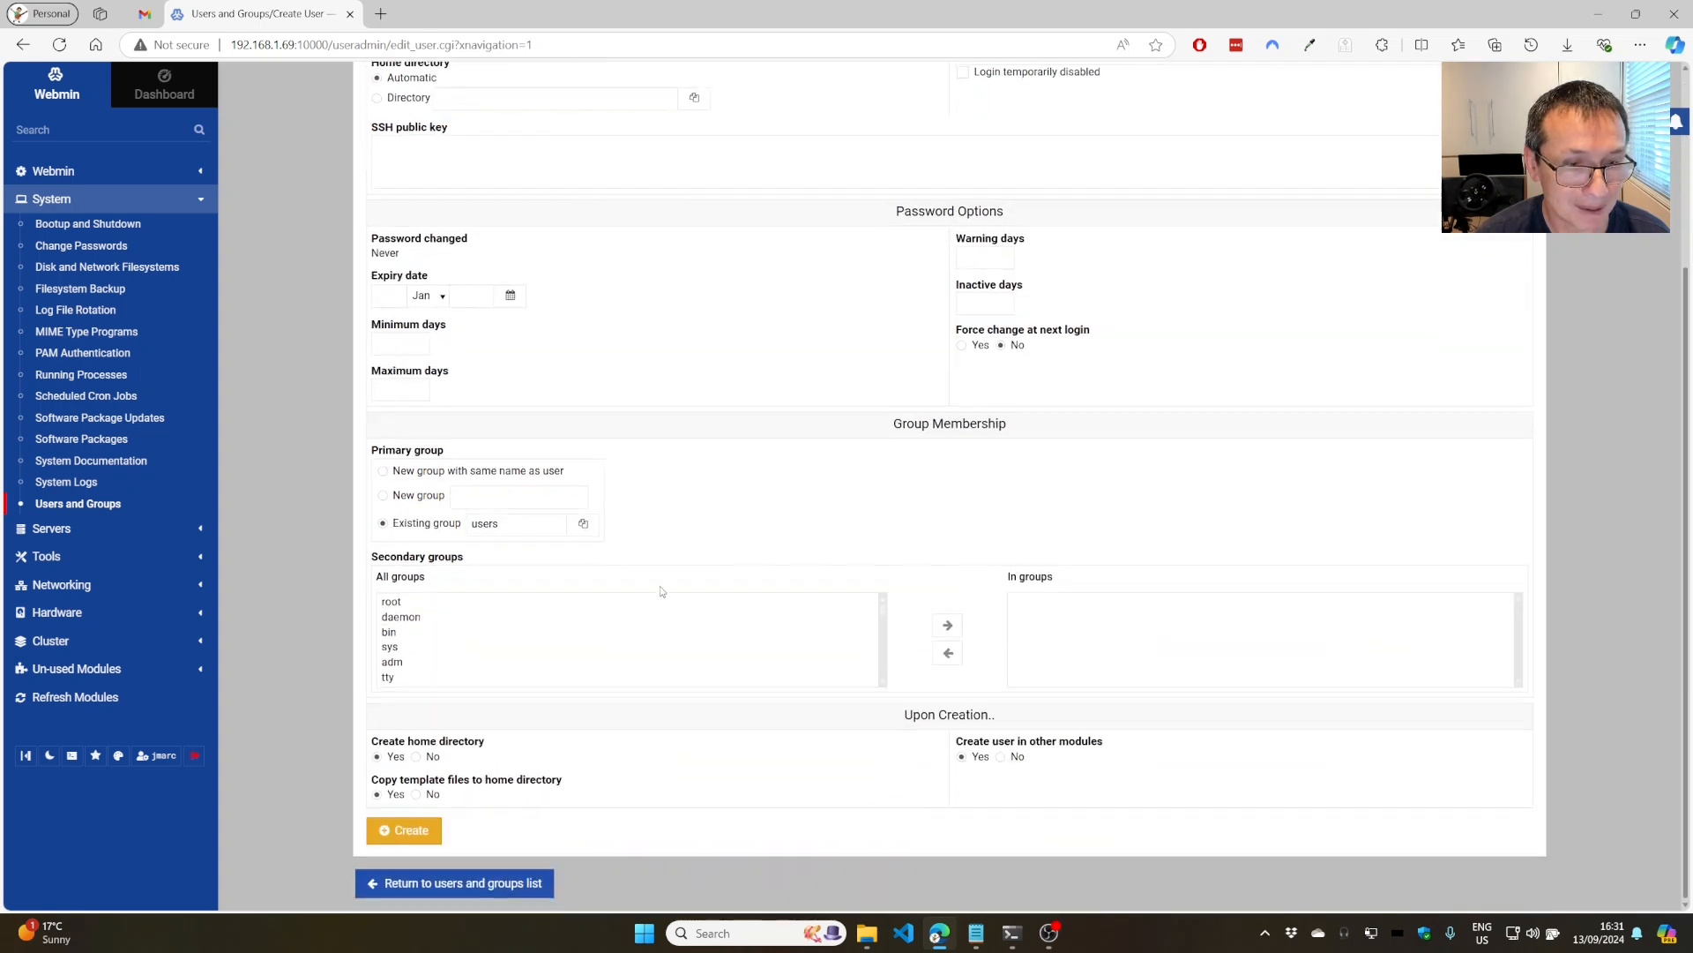
Create the testuser account and browse /home in Webmin's File Manager.
left_click(406, 830)
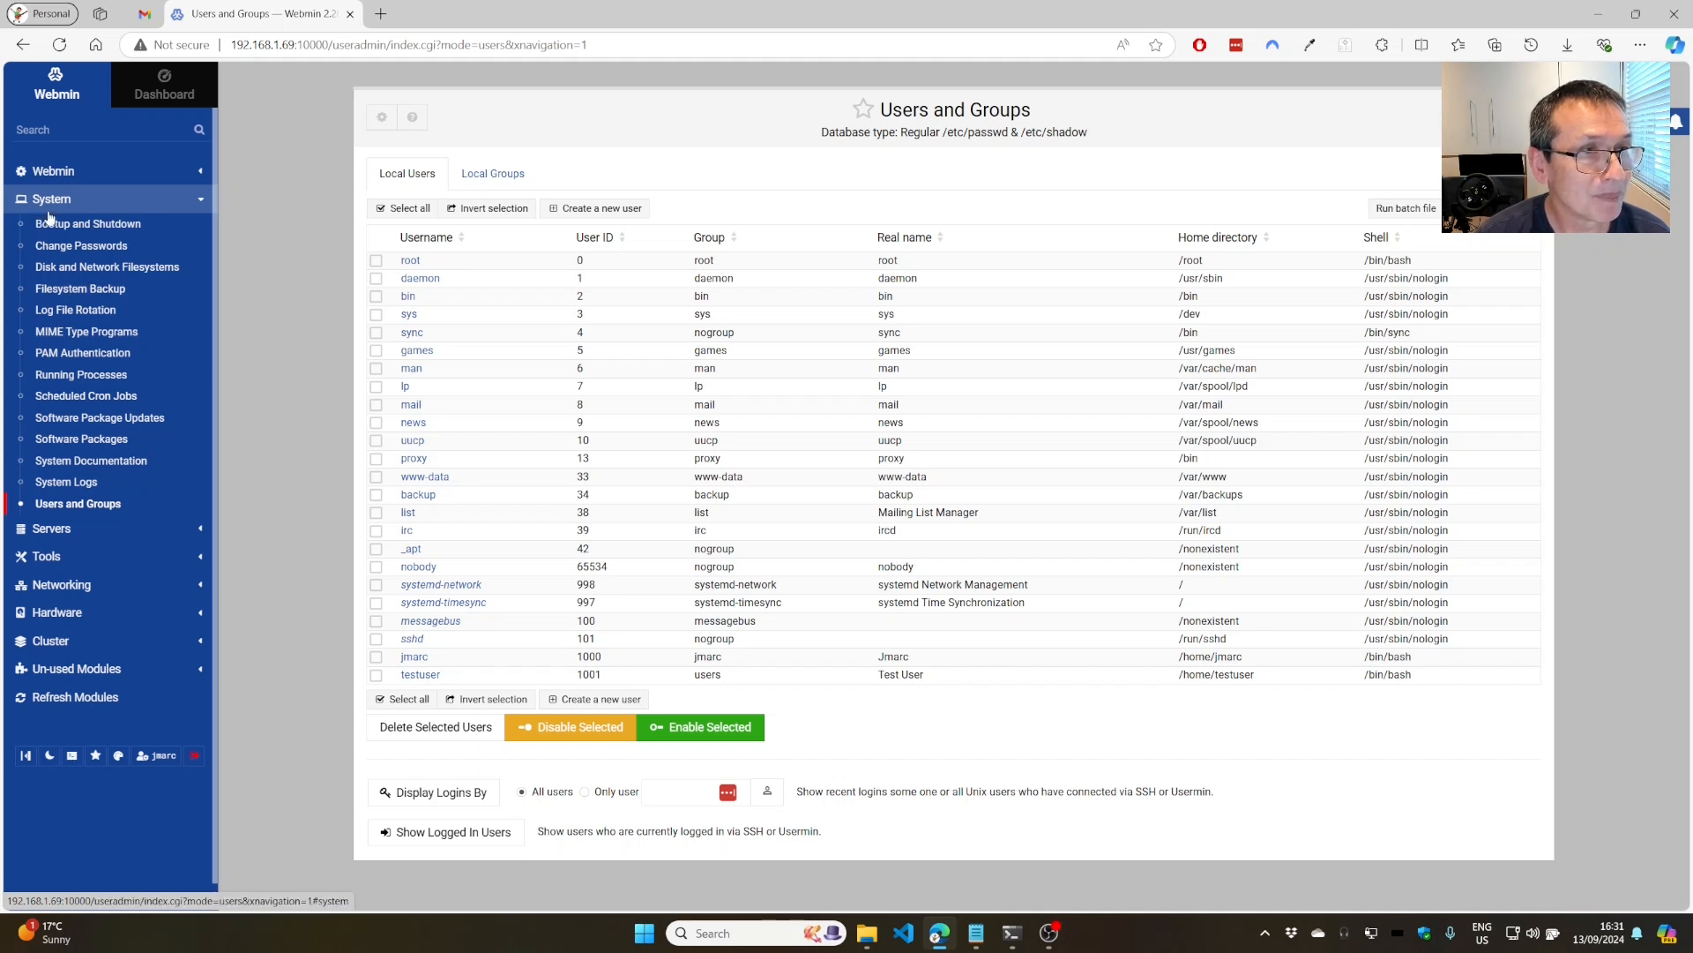
left_click(48, 557)
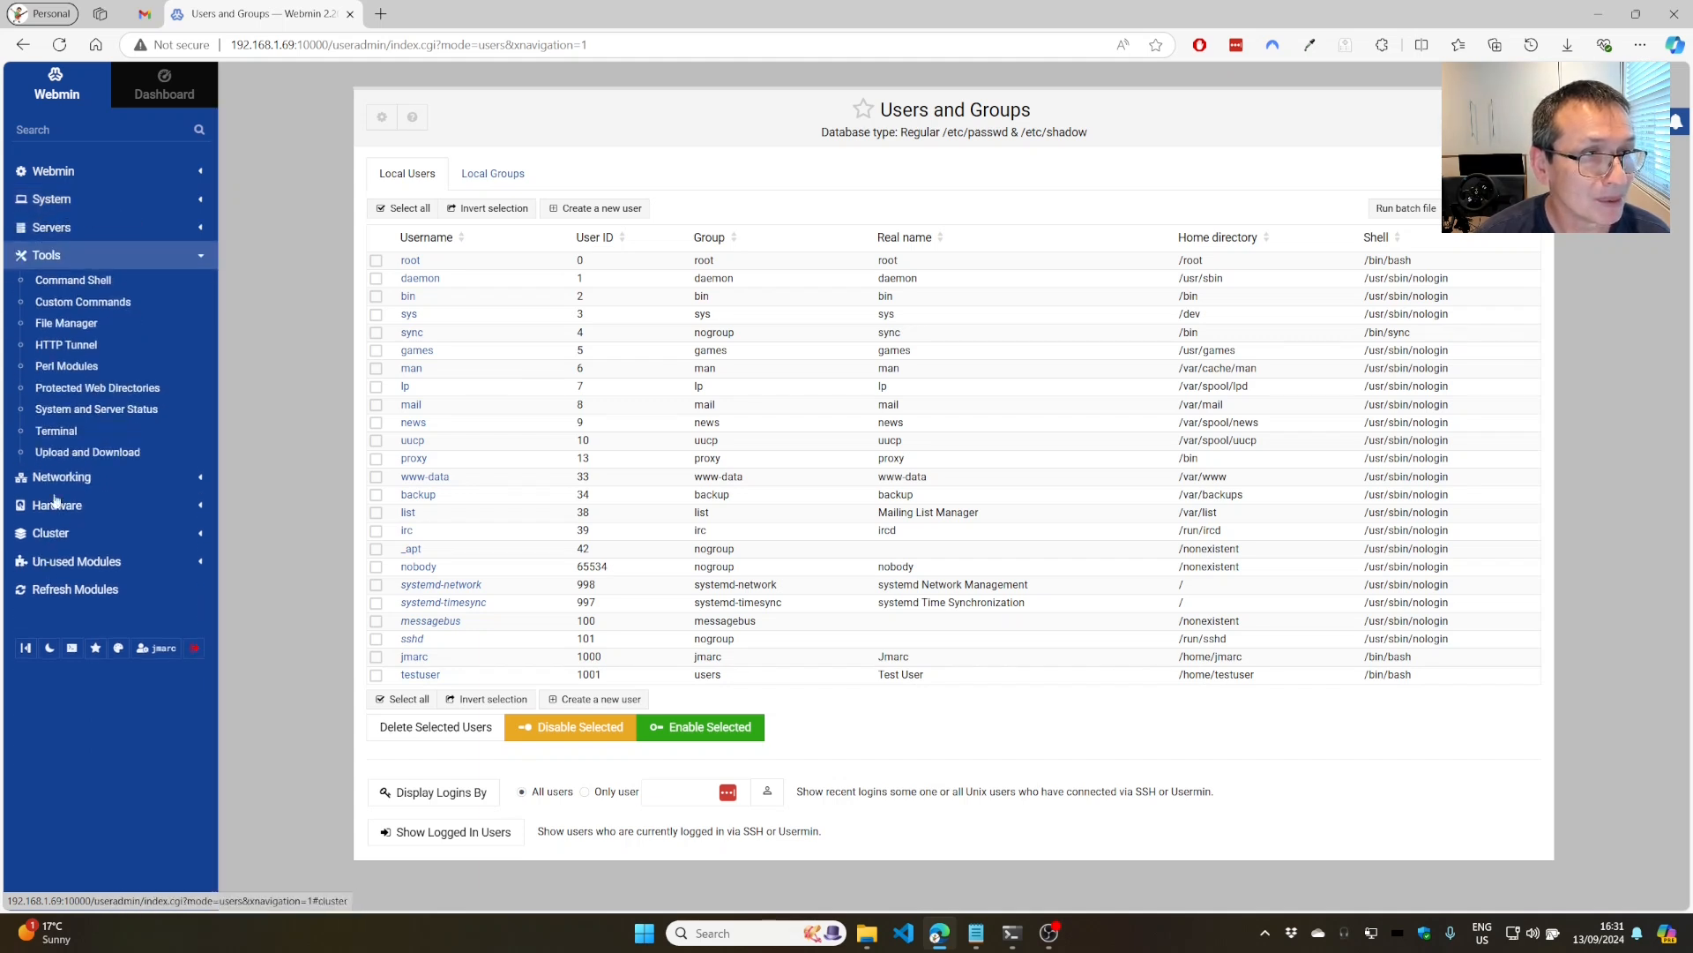
left_click(65, 325)
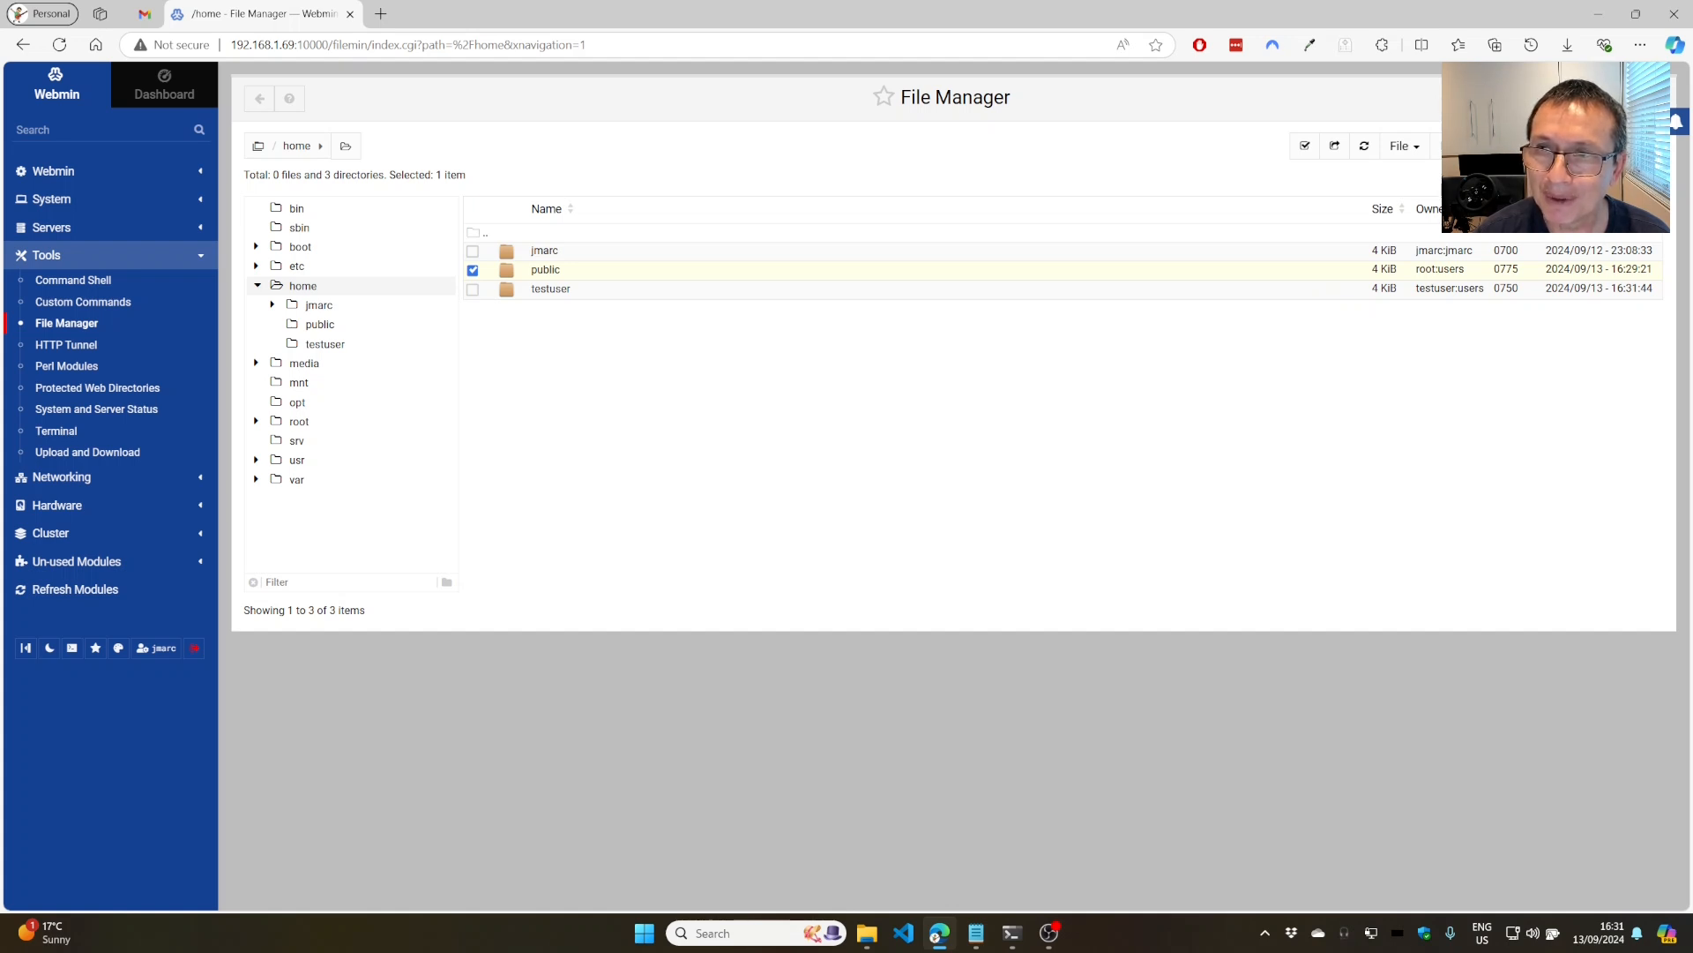
Change the public folder's permission mode to 0775.
left_click(1511, 145)
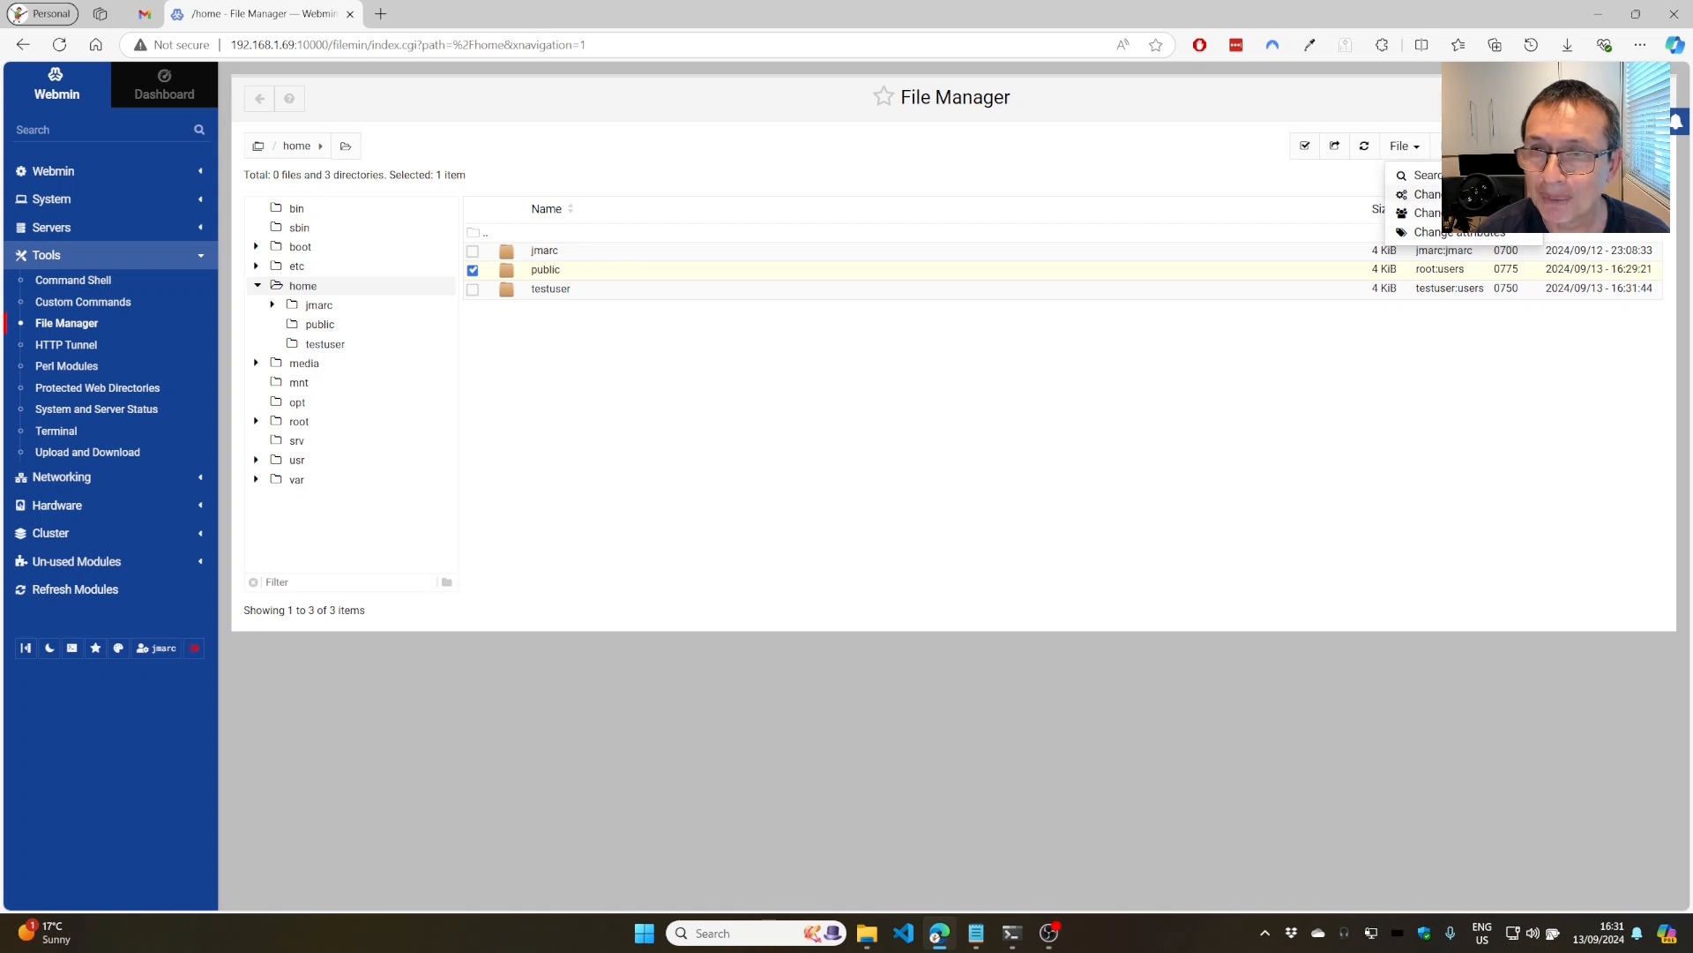
left_click(1464, 194)
type("0")
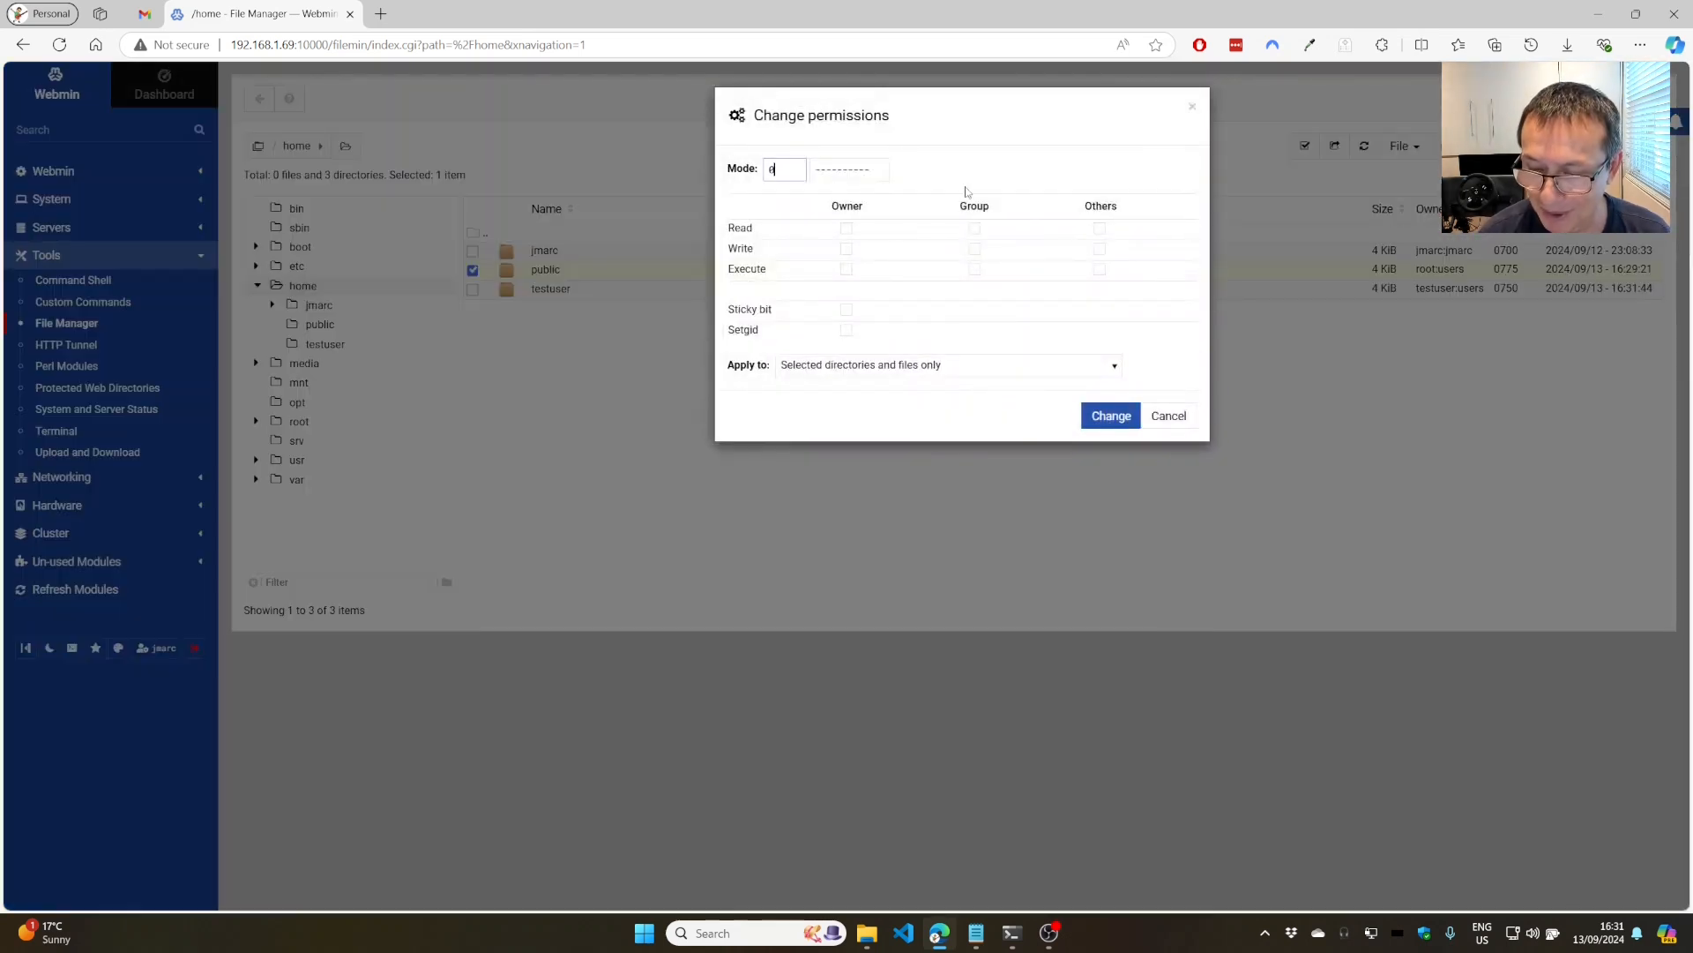
type("7")
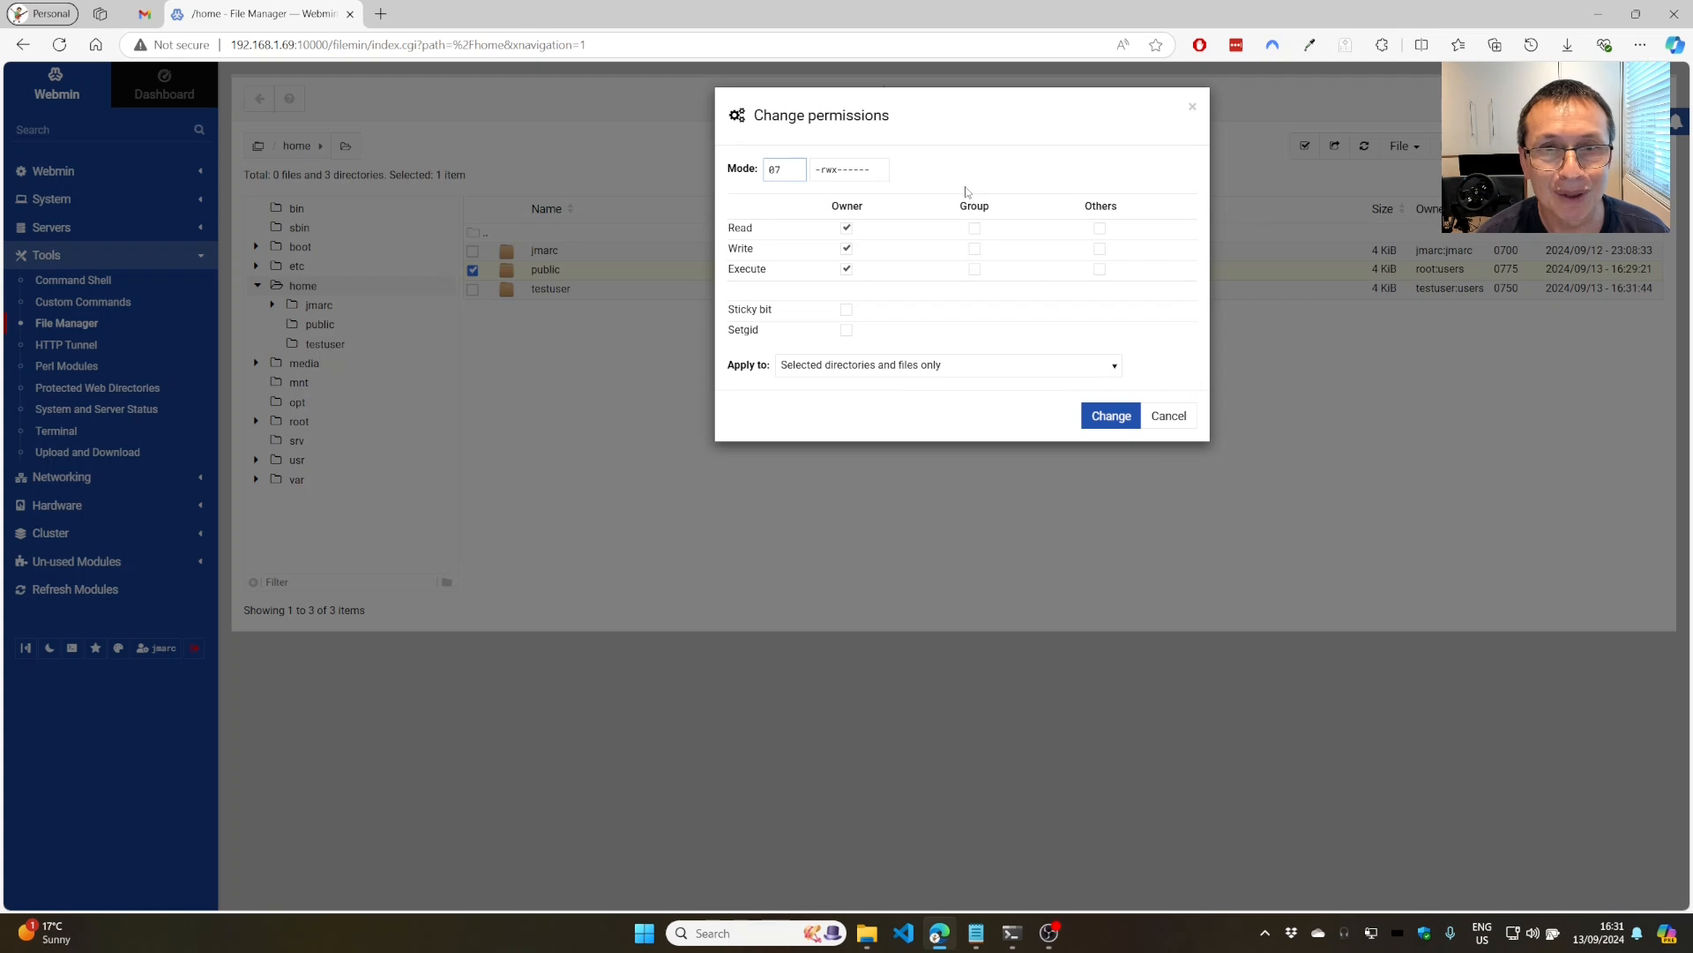
type("55")
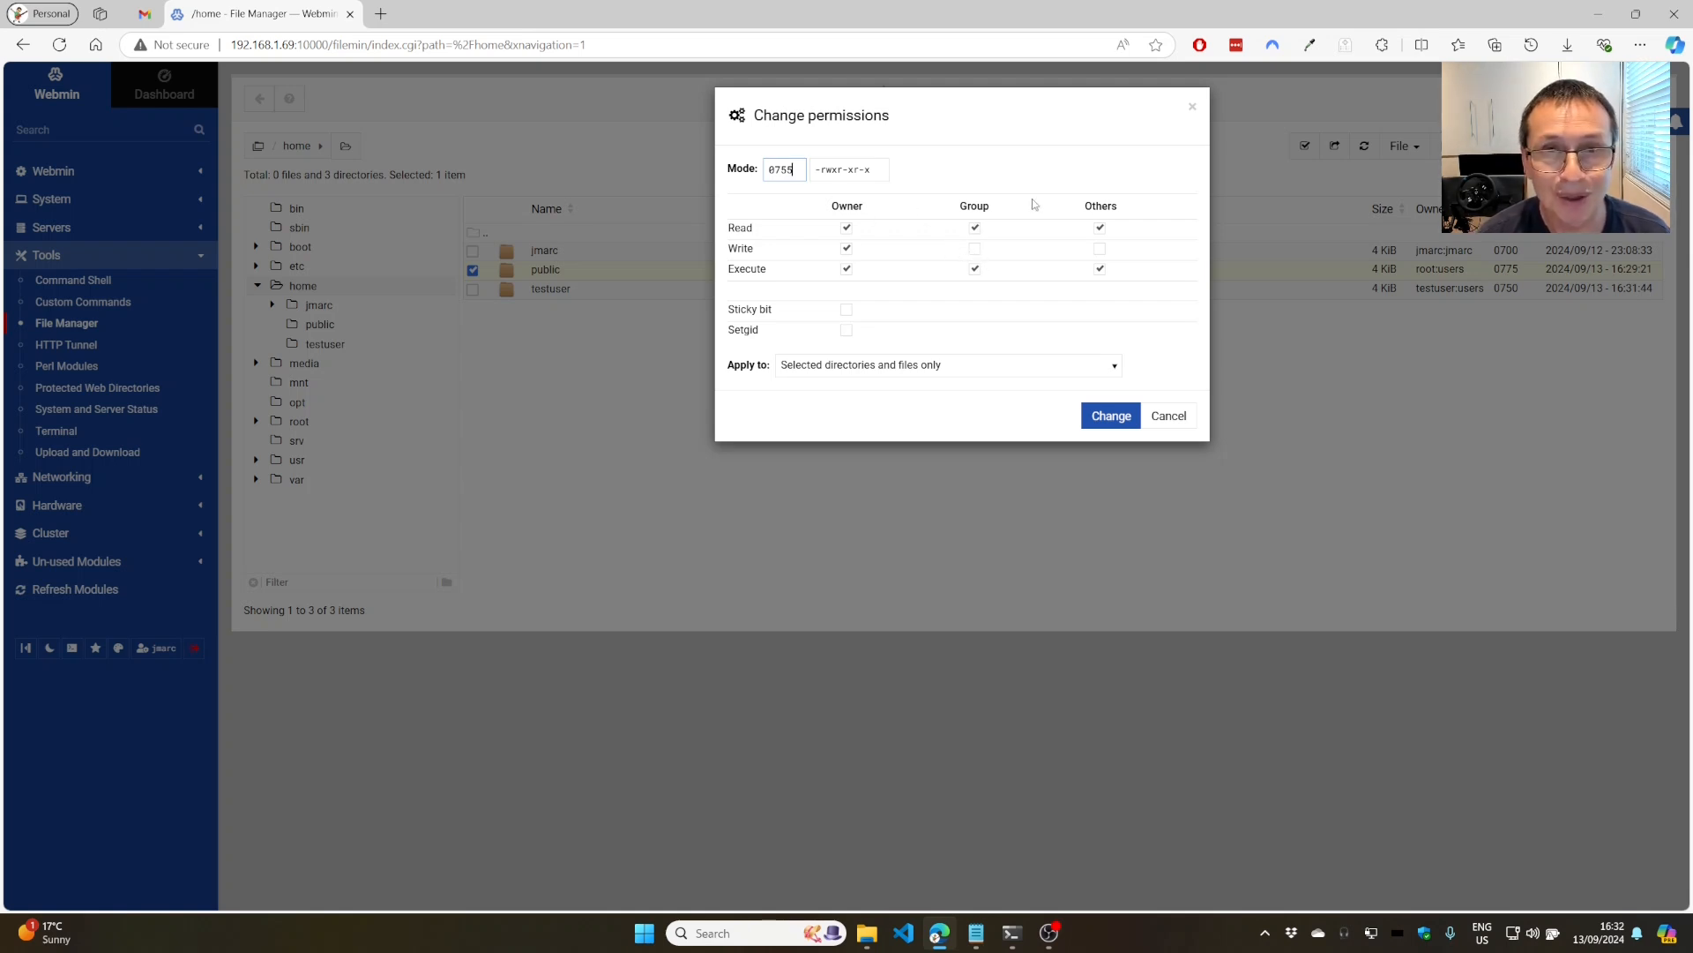
key("BackSpace")
key("BackSpace")
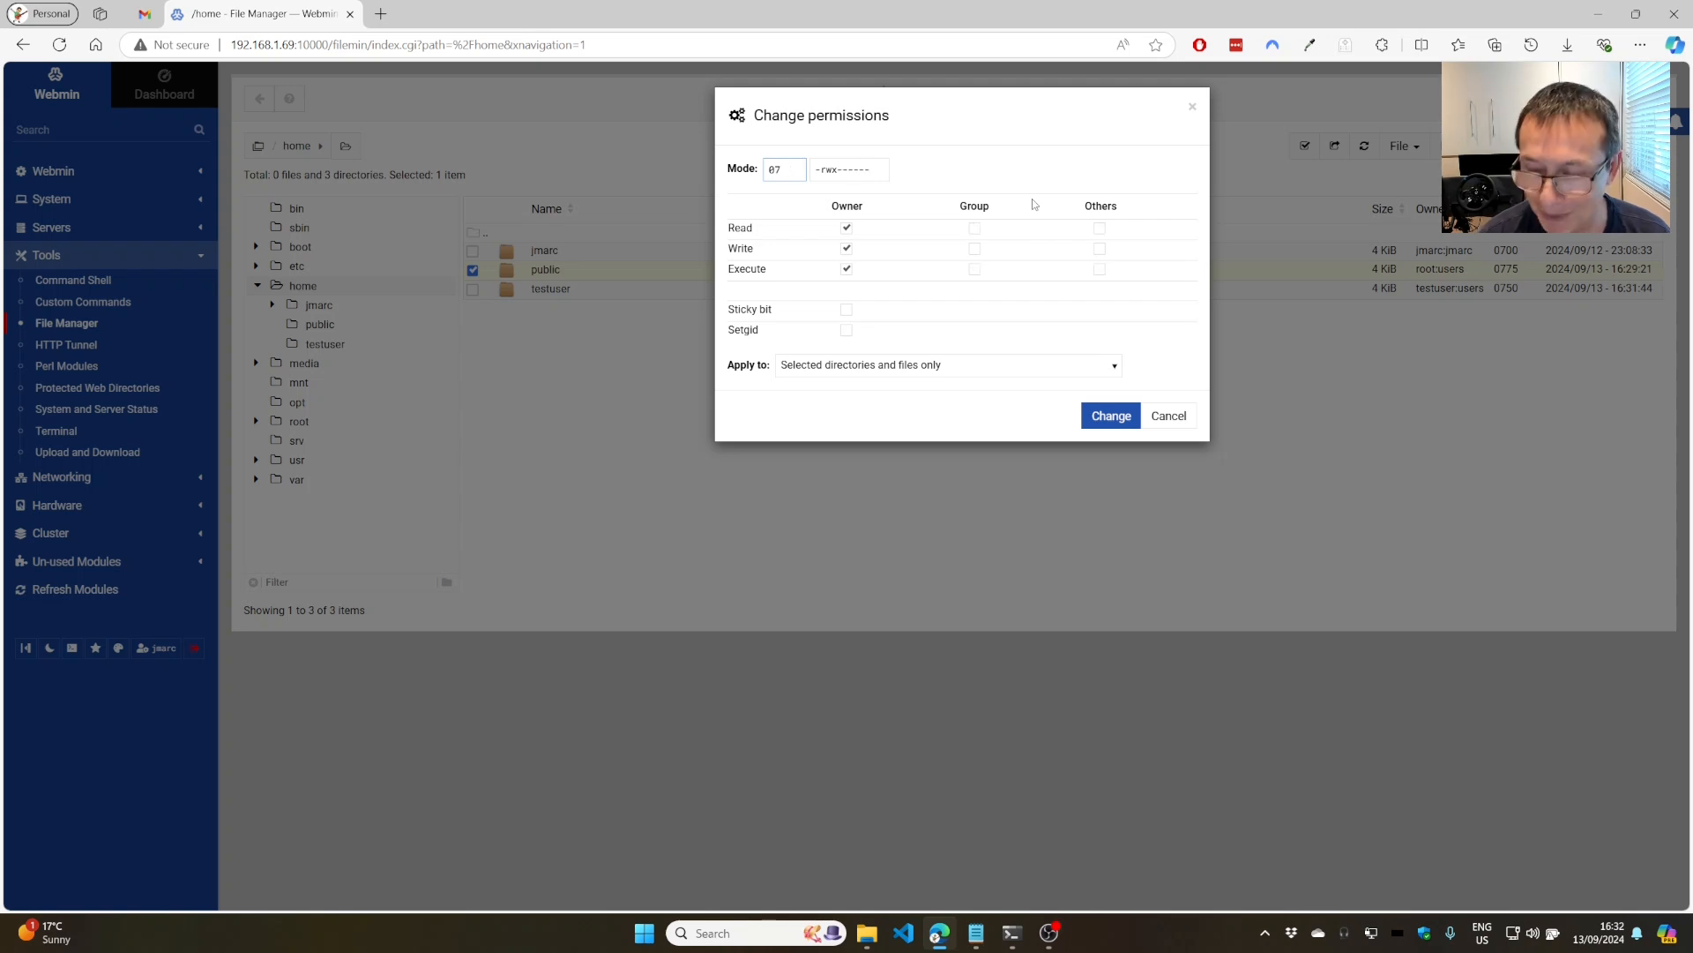
type("775")
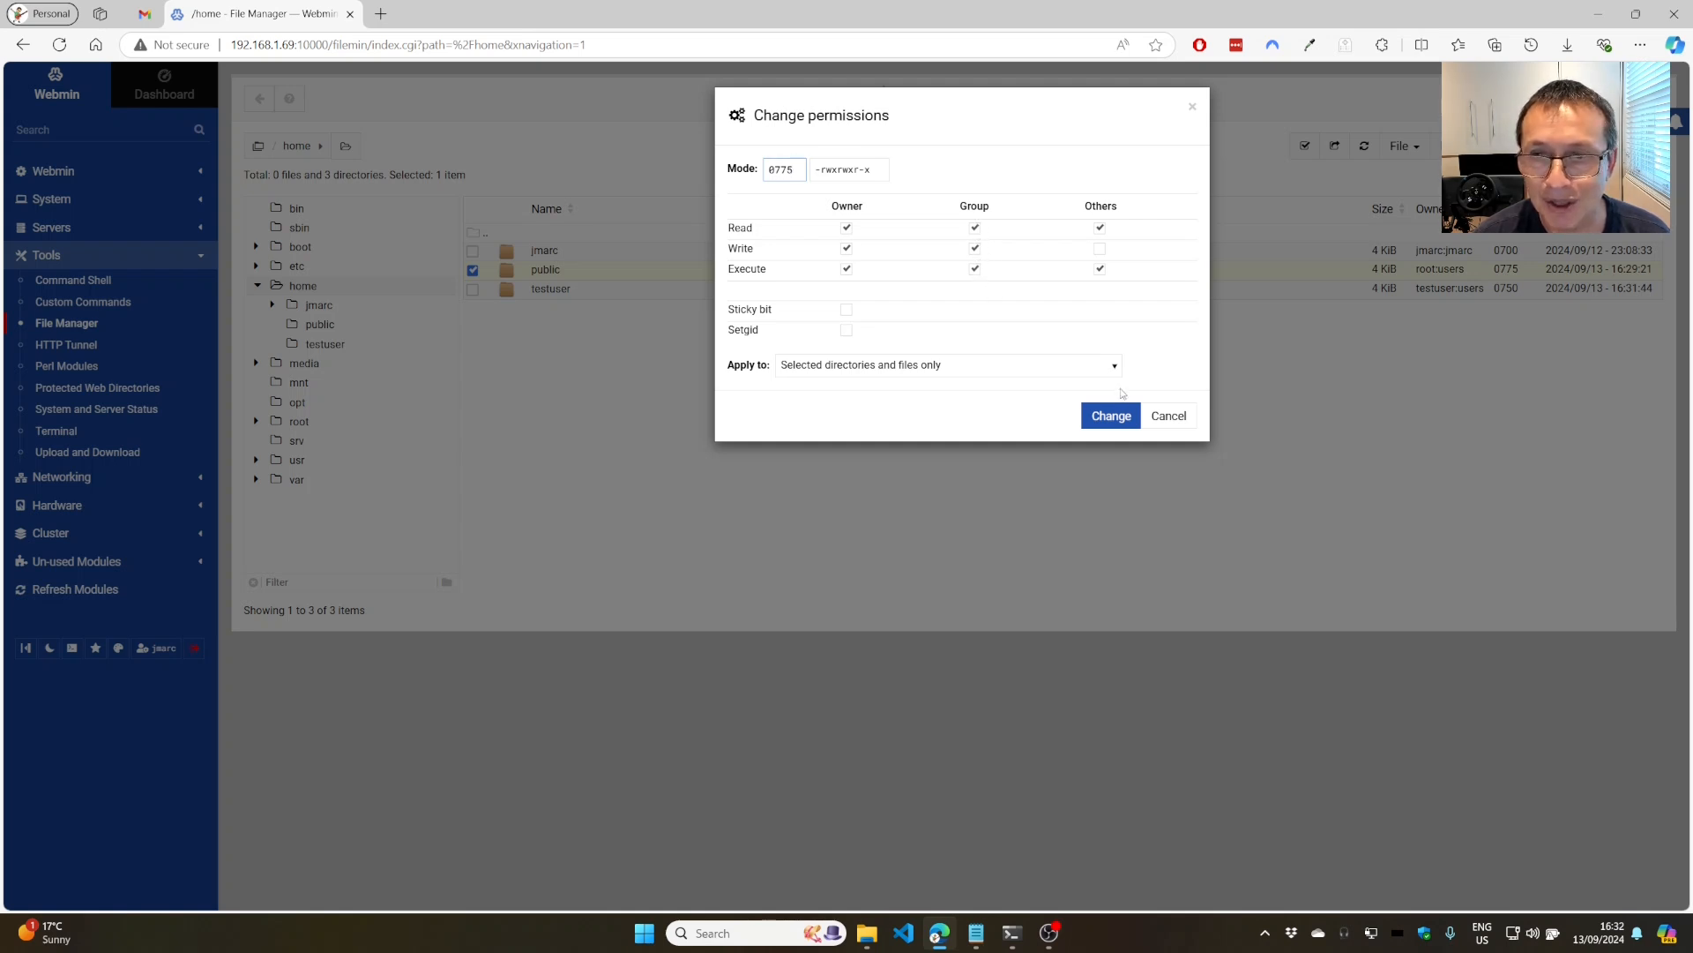
left_click(1158, 422)
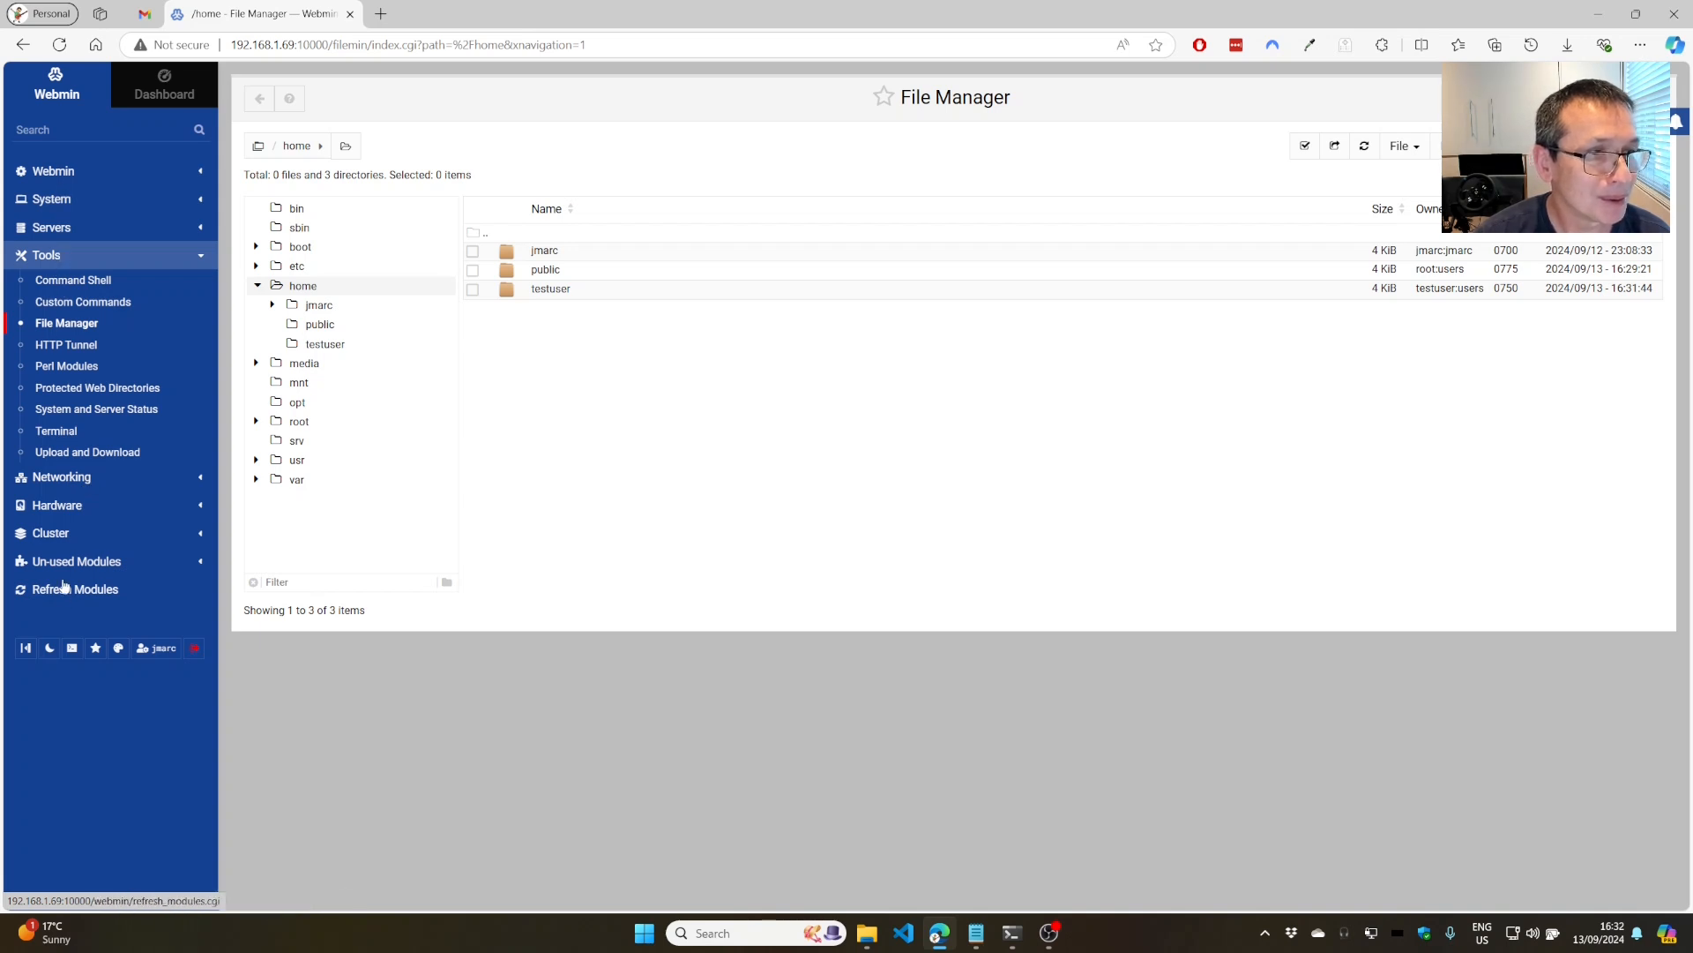
Open testuser's entry in the Samba Users list of Samba Windows File Sharing.
left_click(40, 231)
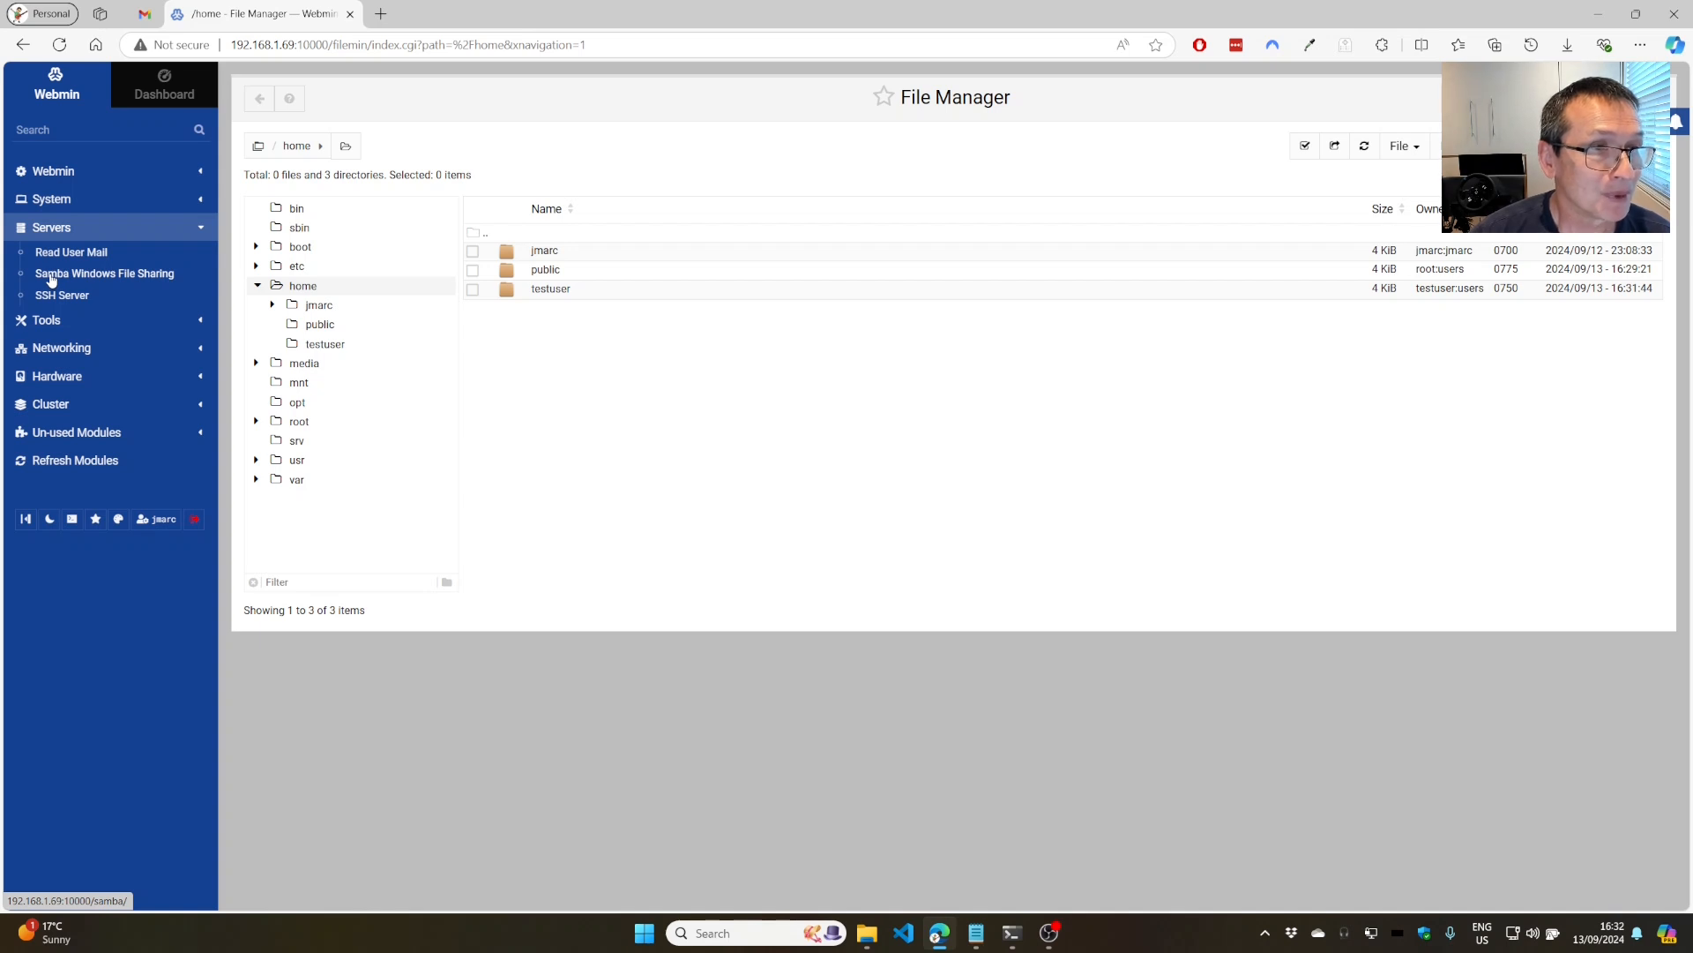
left_click(51, 277)
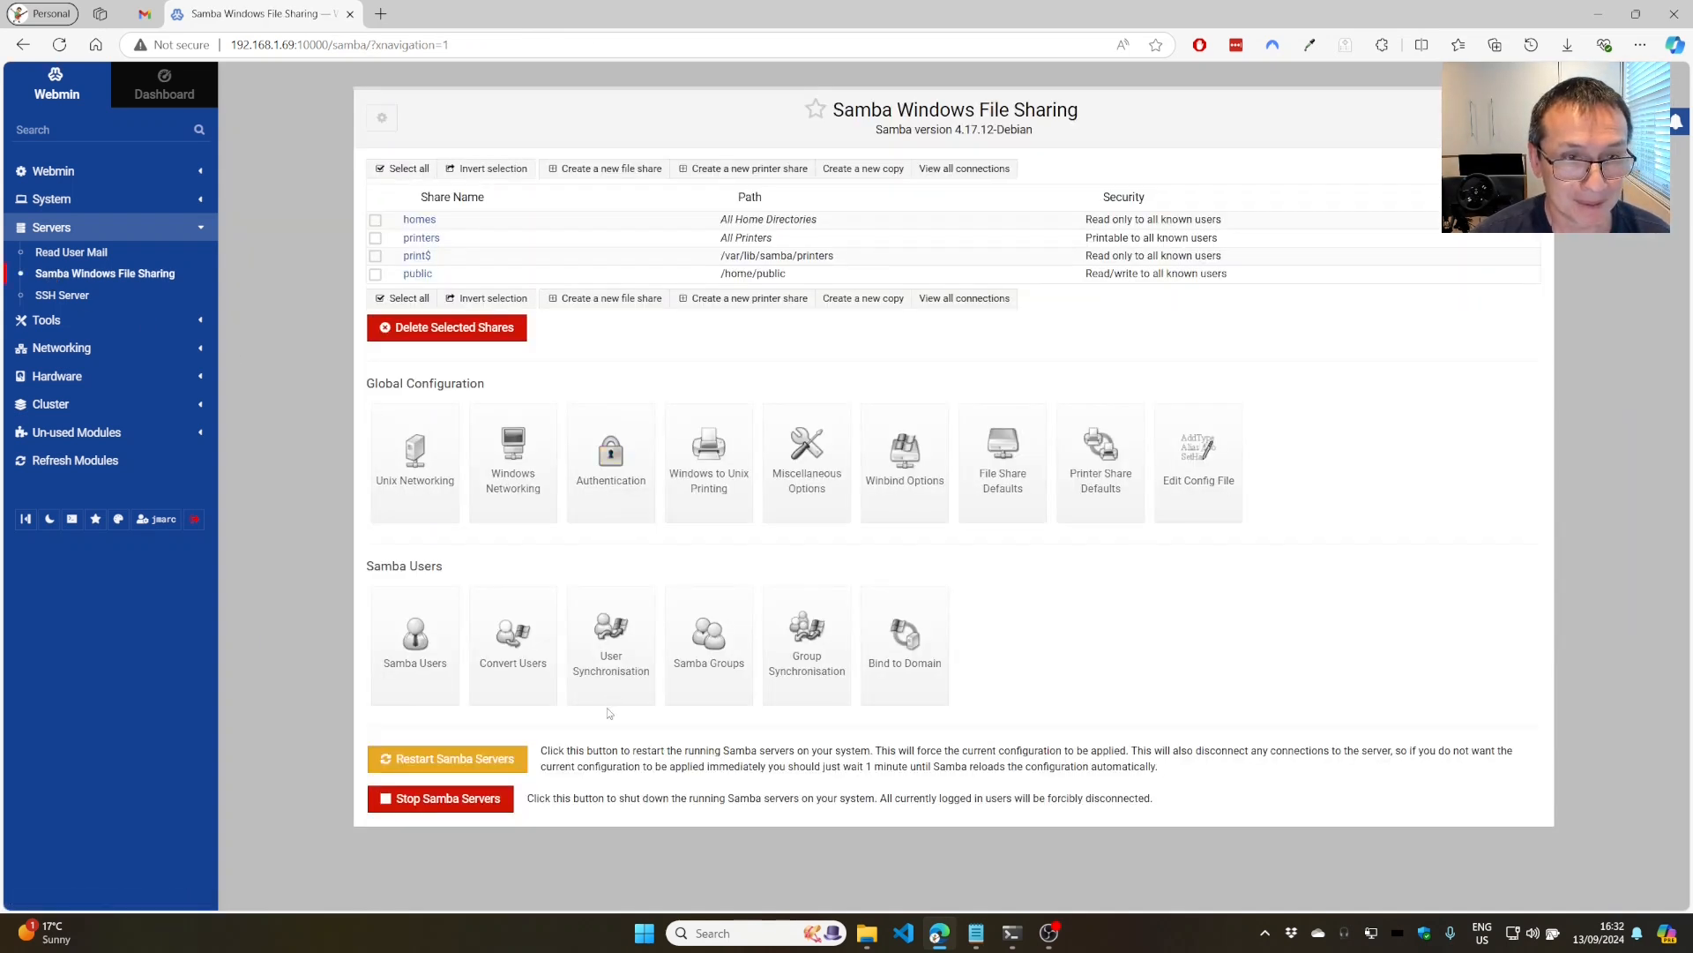
left_click(408, 655)
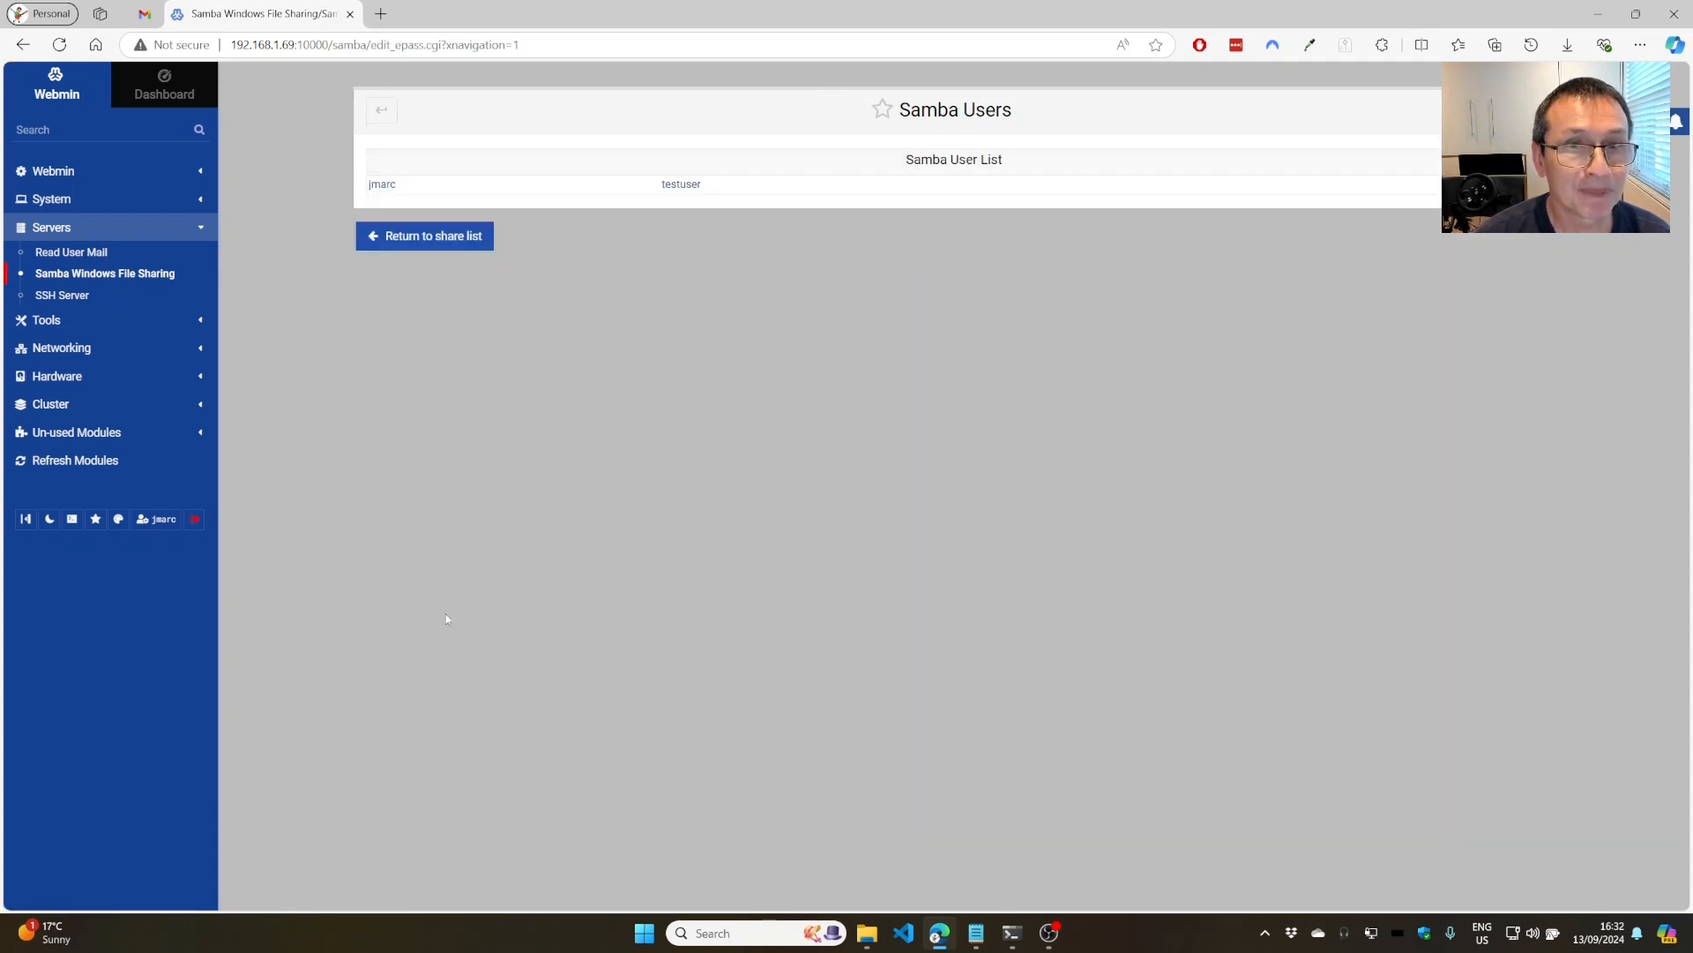
left_click(683, 187)
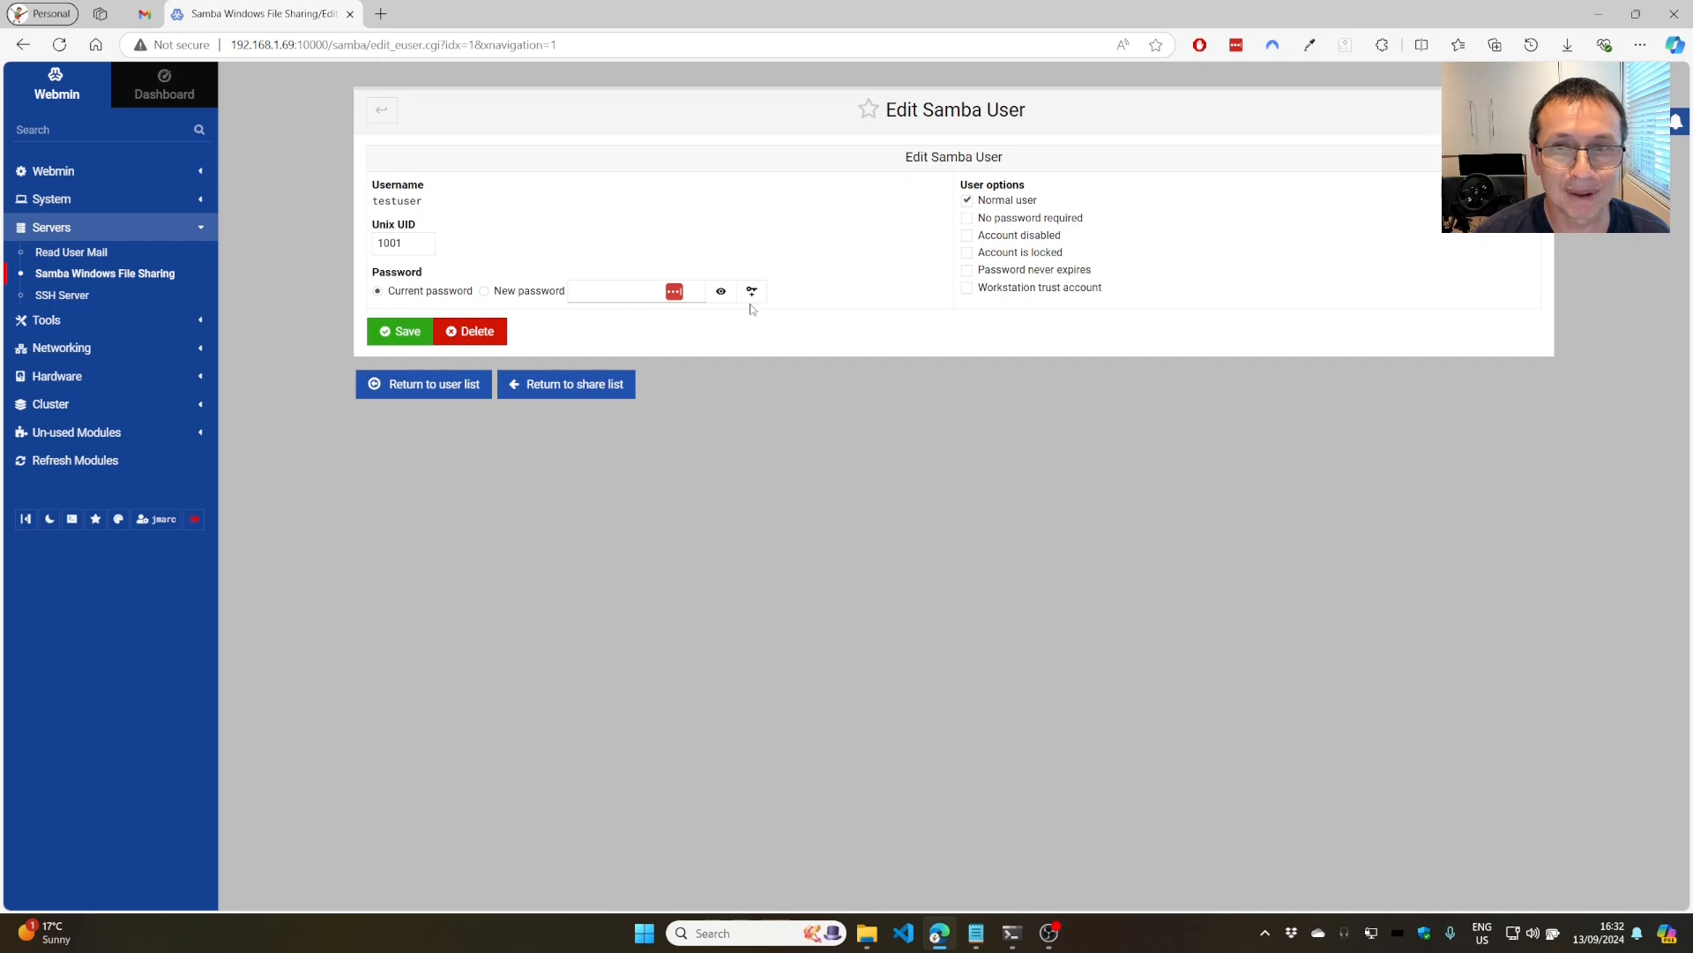
Return to the Samba share list and restart the Samba servers.
left_click(429, 388)
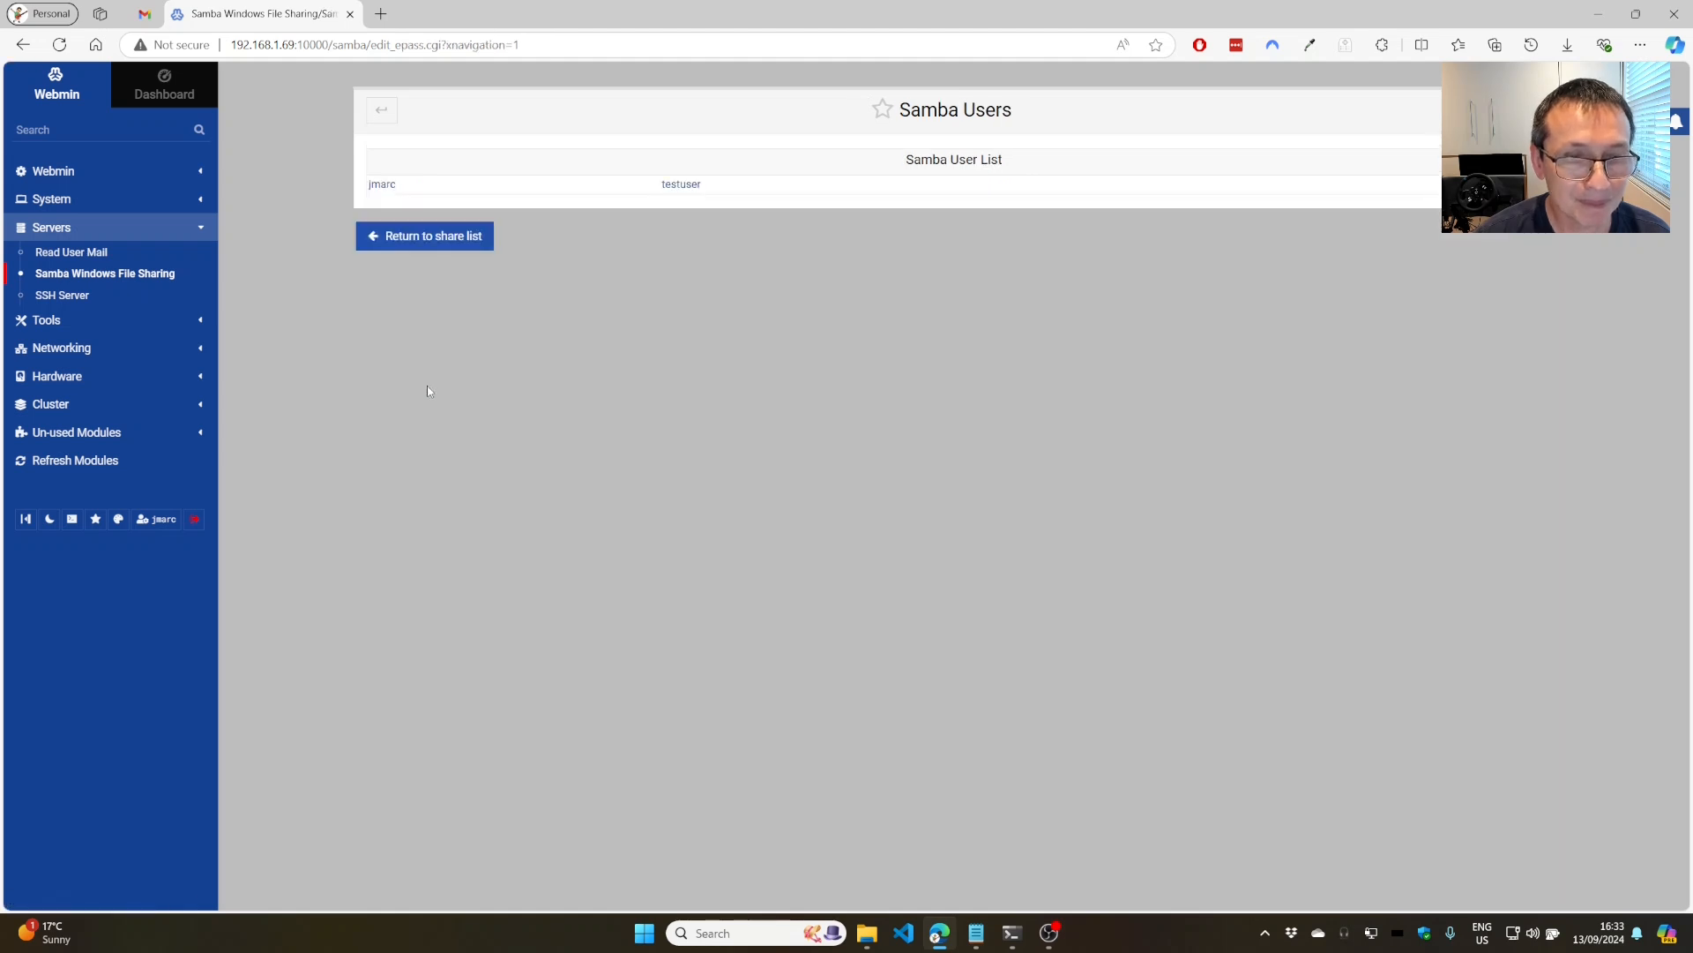
left_click(414, 238)
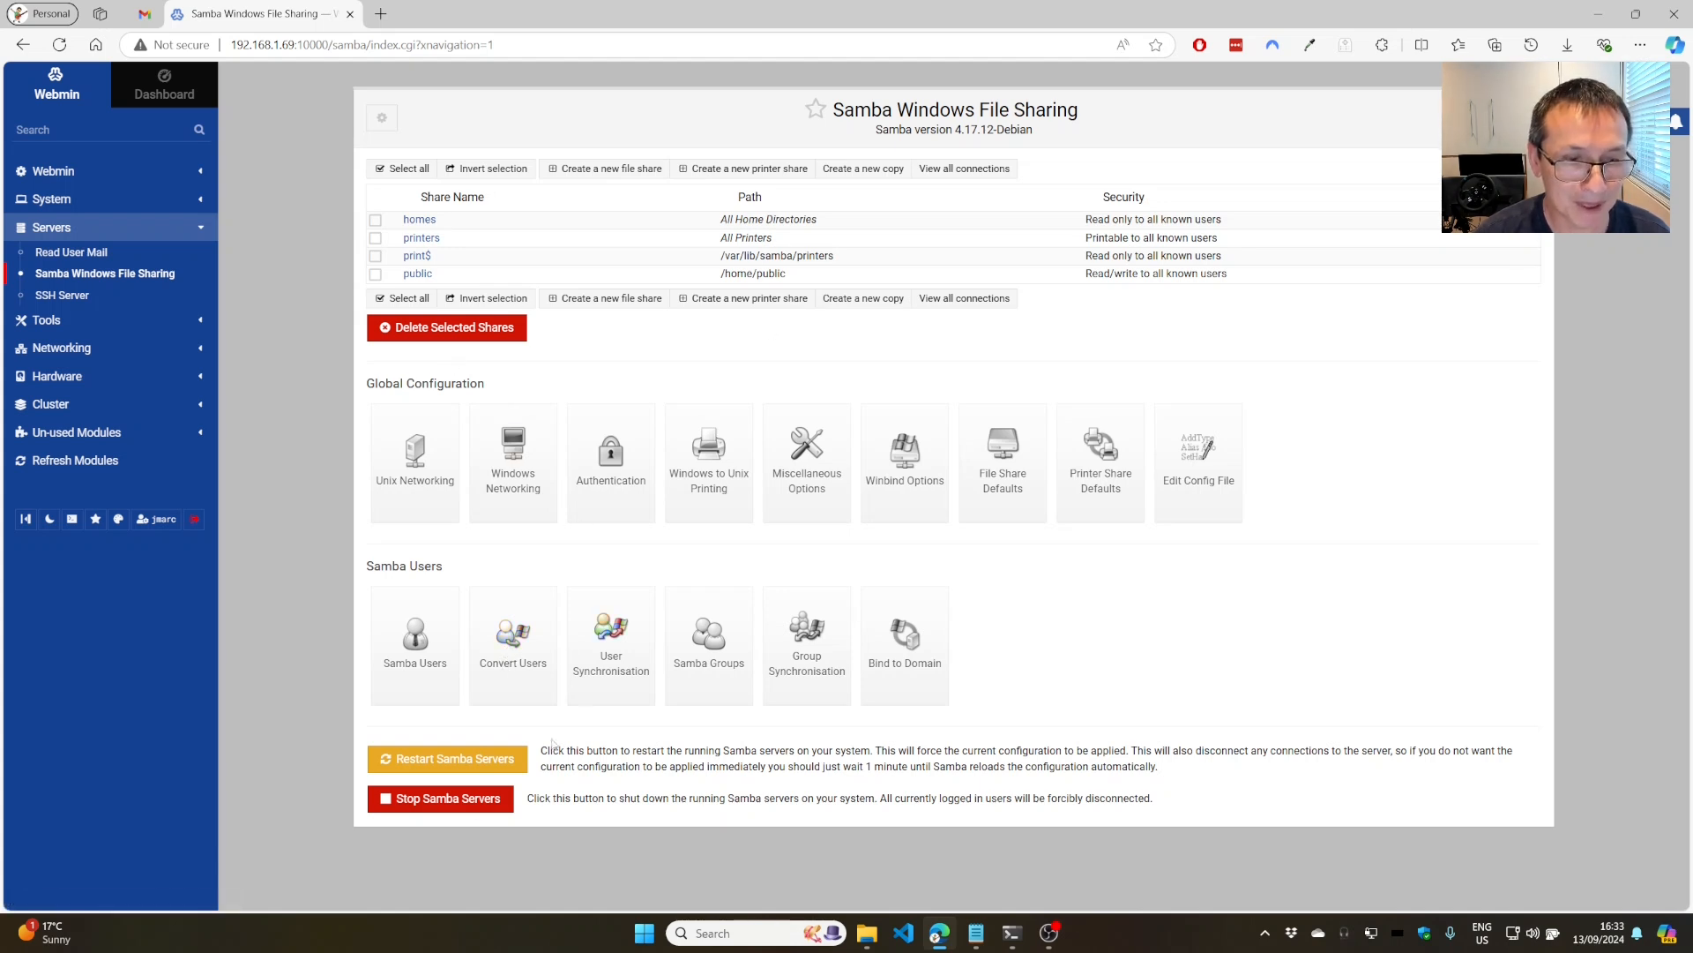
left_click(434, 761)
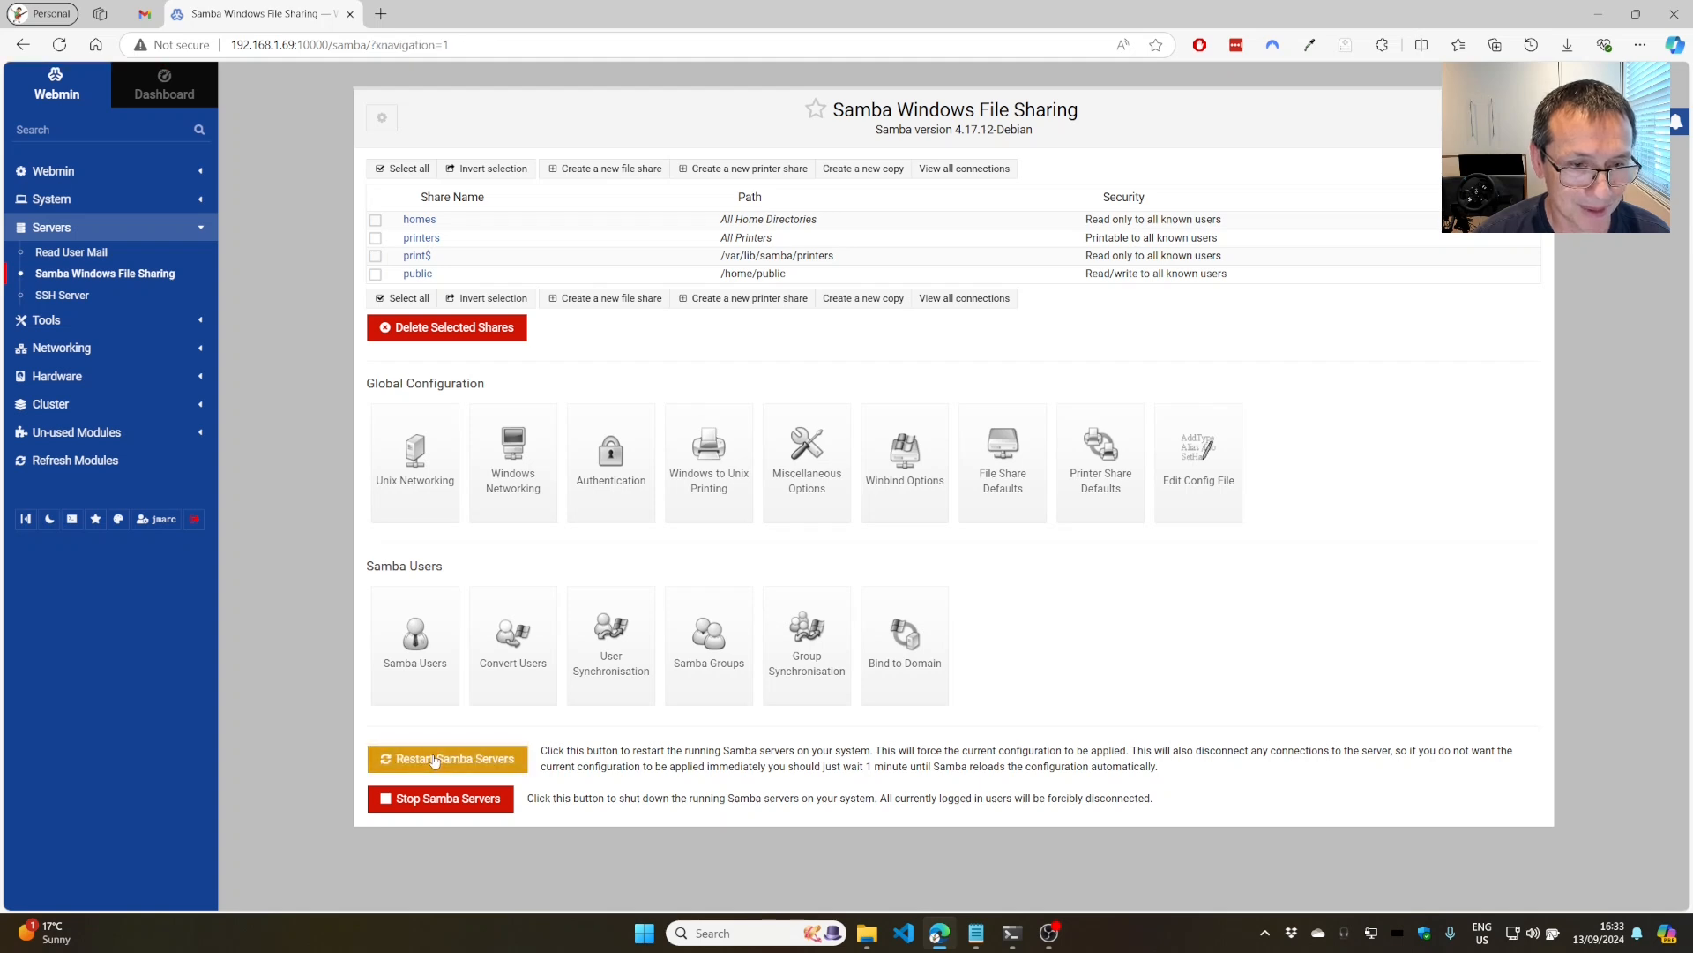
Connect to DEBIAN-NAS-BOX as testuser with the account password, remembering the credentials.
left_click(865, 943)
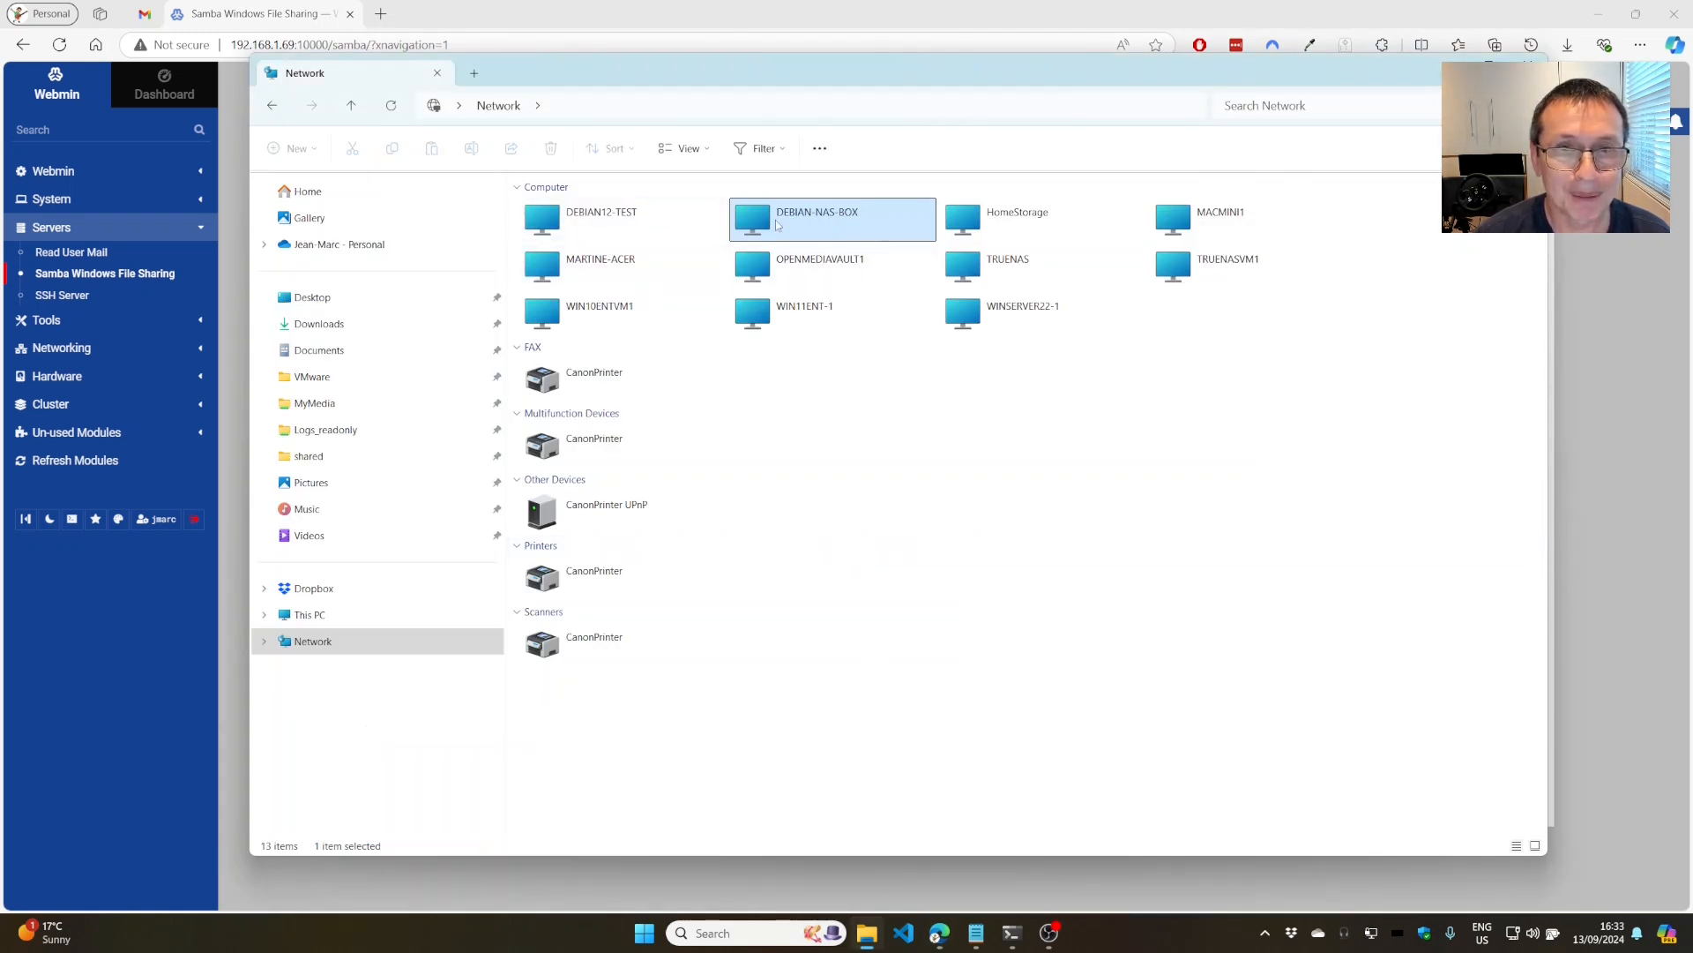
double_click(775, 220)
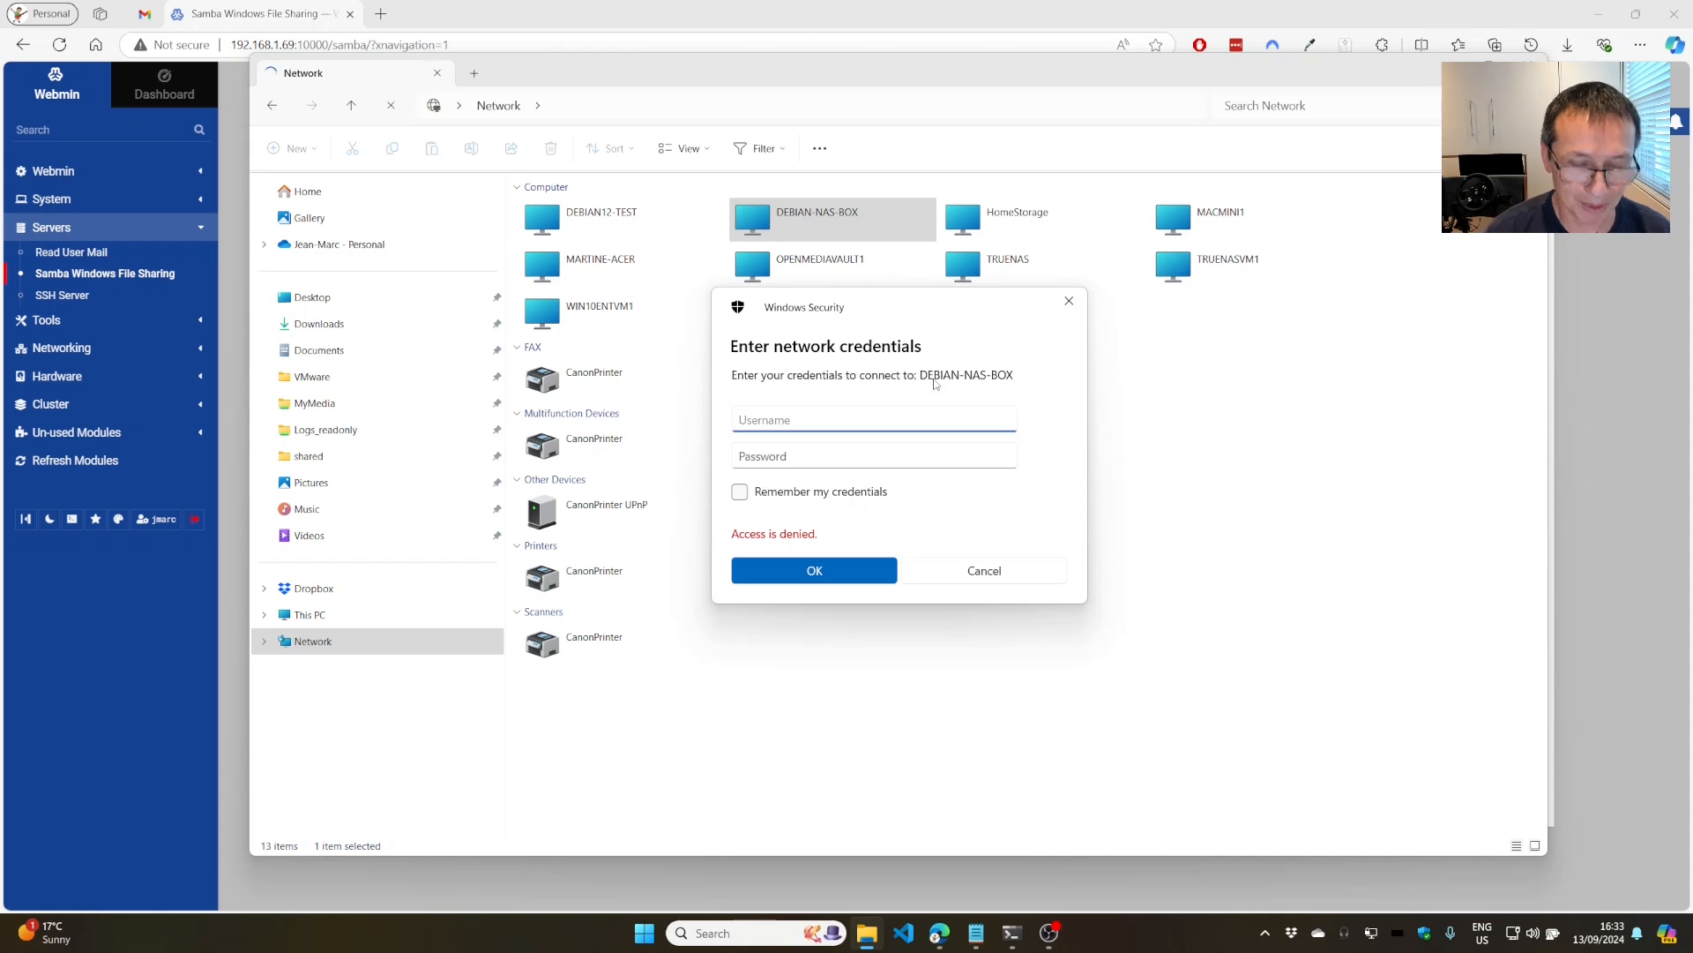
type("testuser")
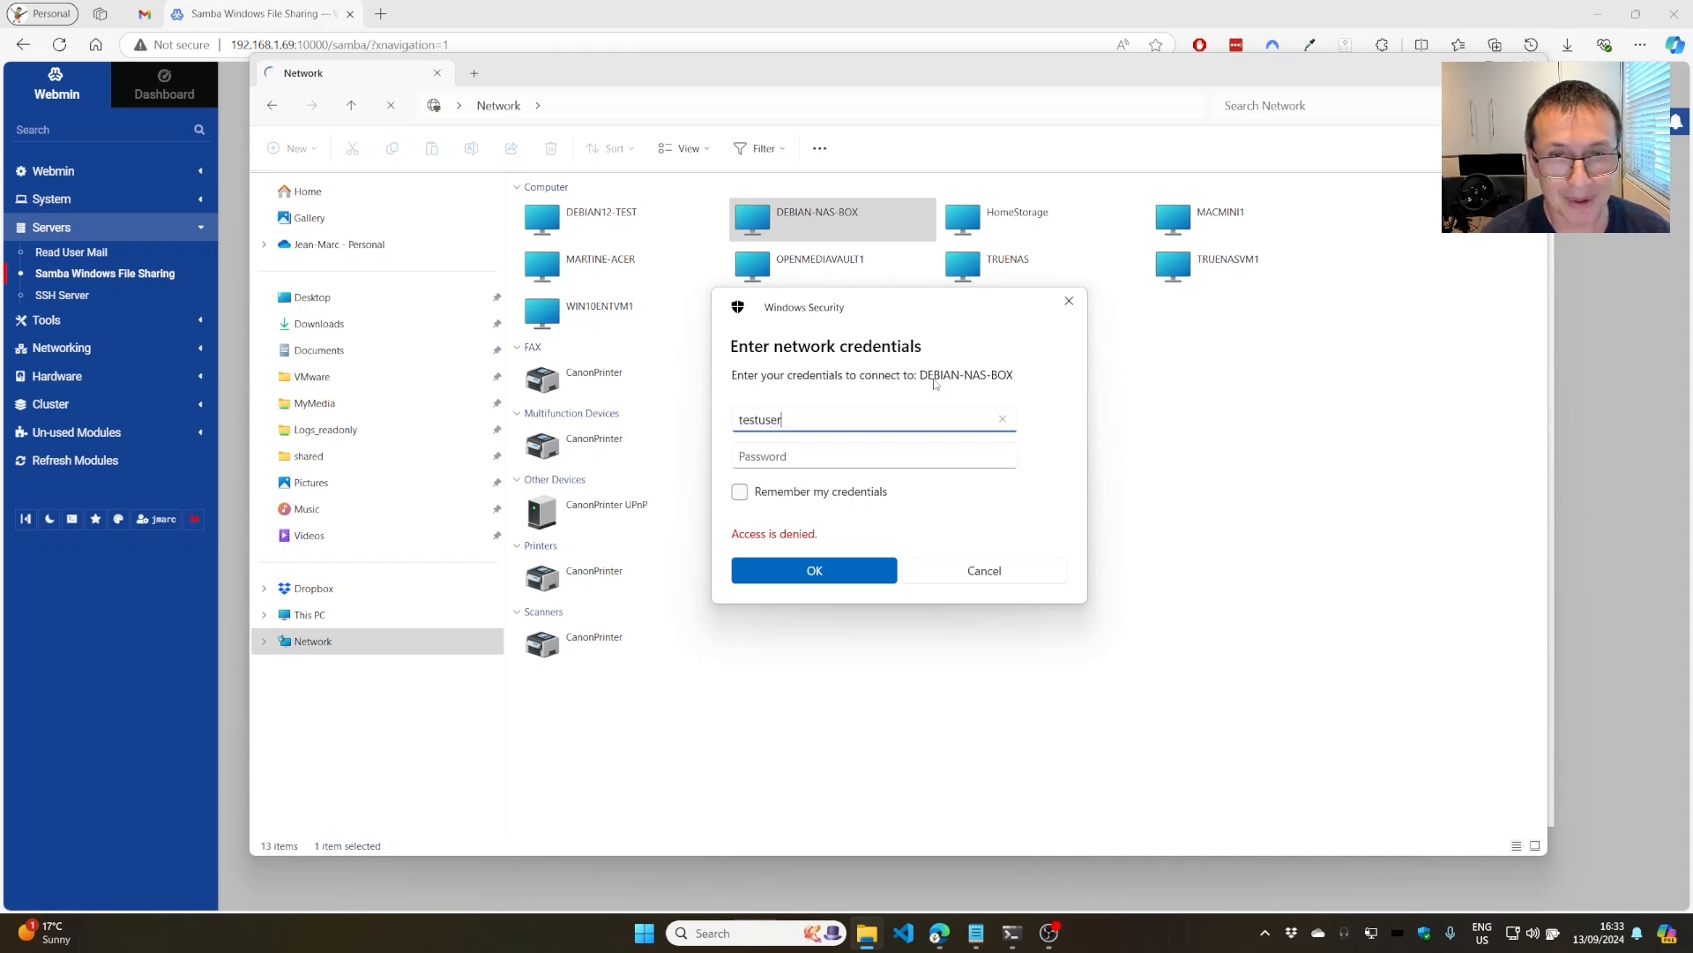
key("Tab")
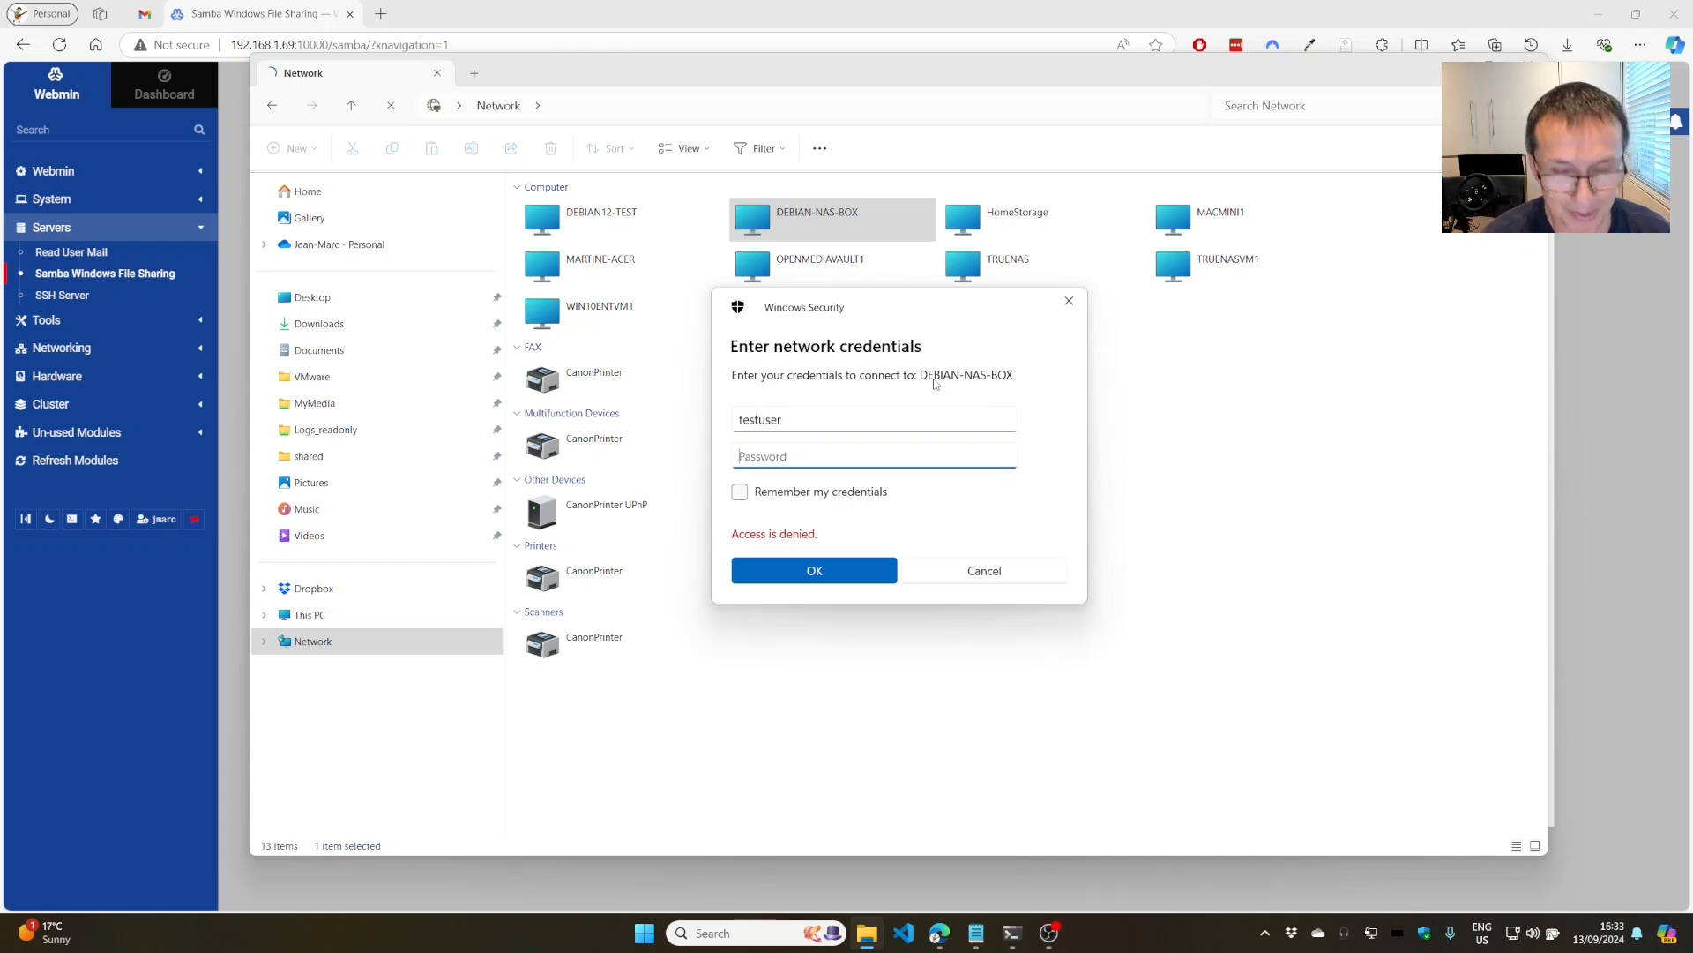
type("password")
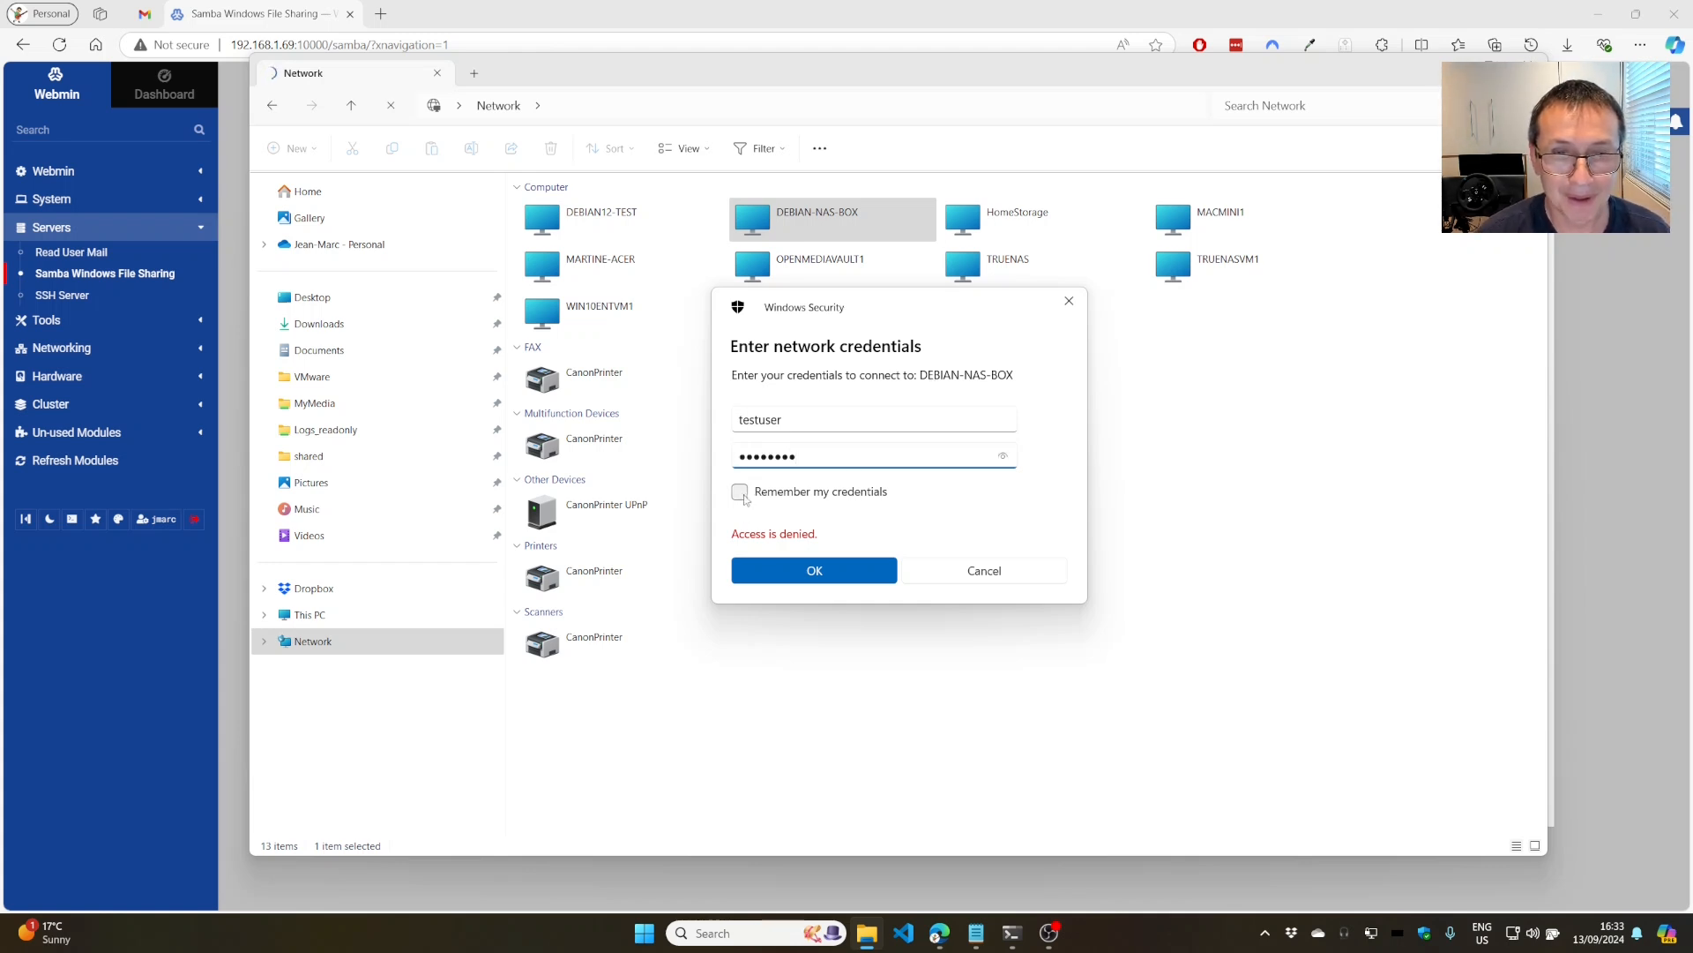
left_click(740, 492)
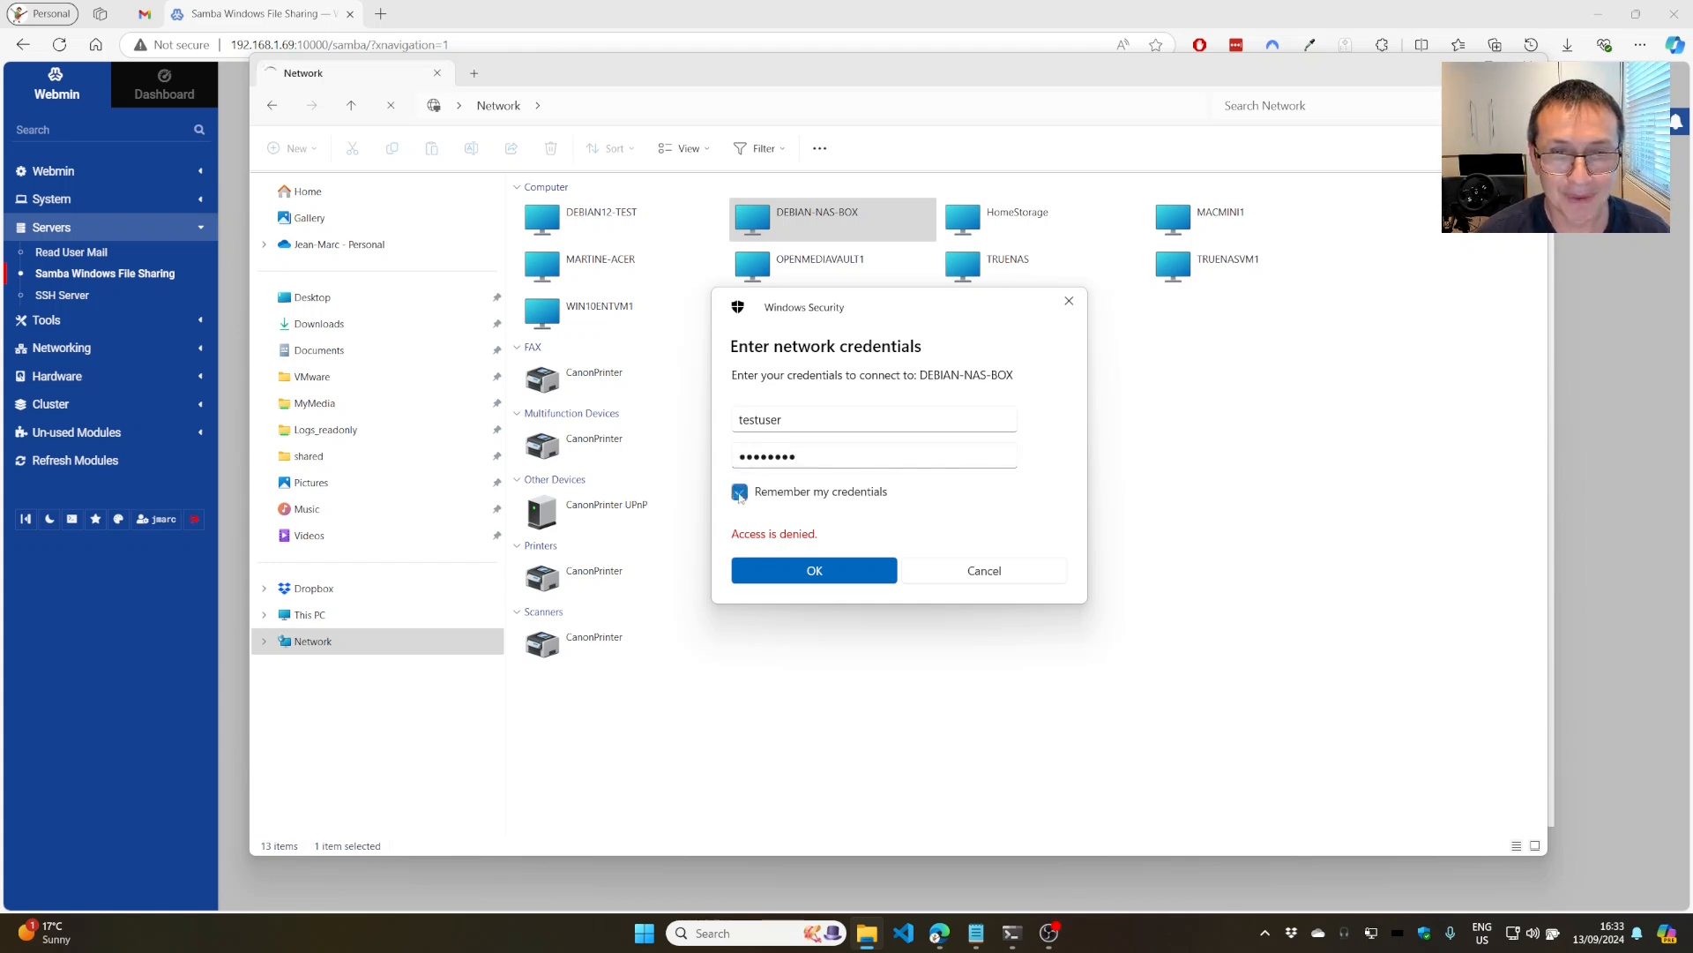
left_click(800, 576)
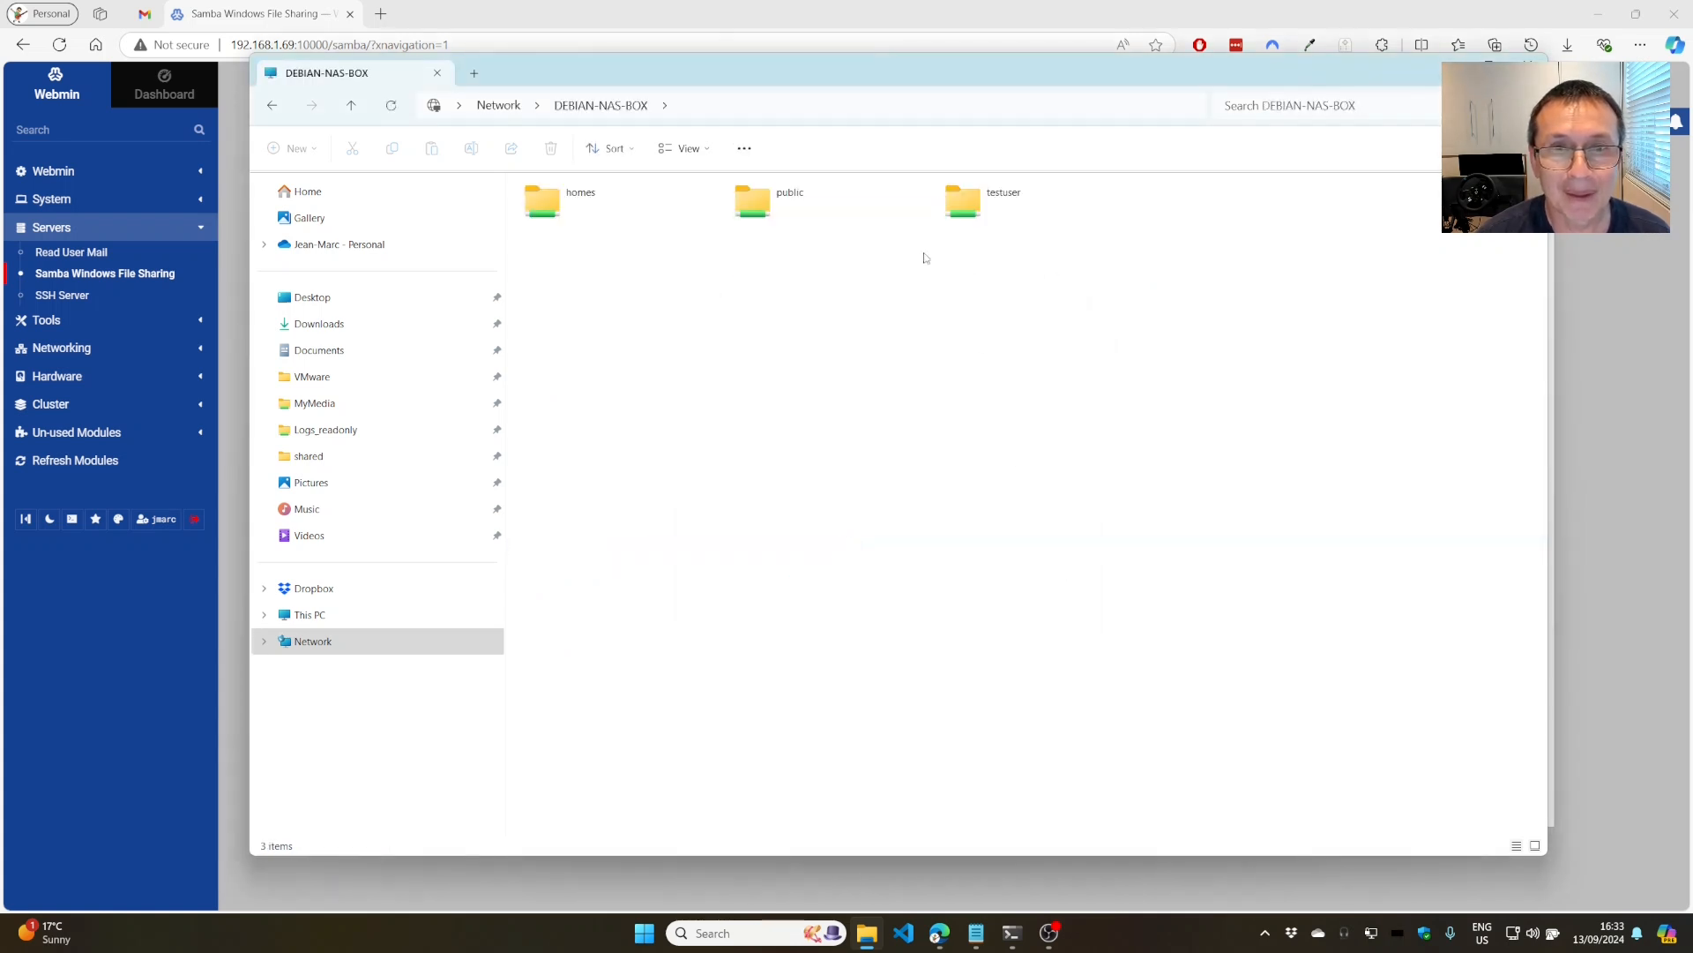
Open the public share and create a new bitmap image with its default name.
double_click(755, 201)
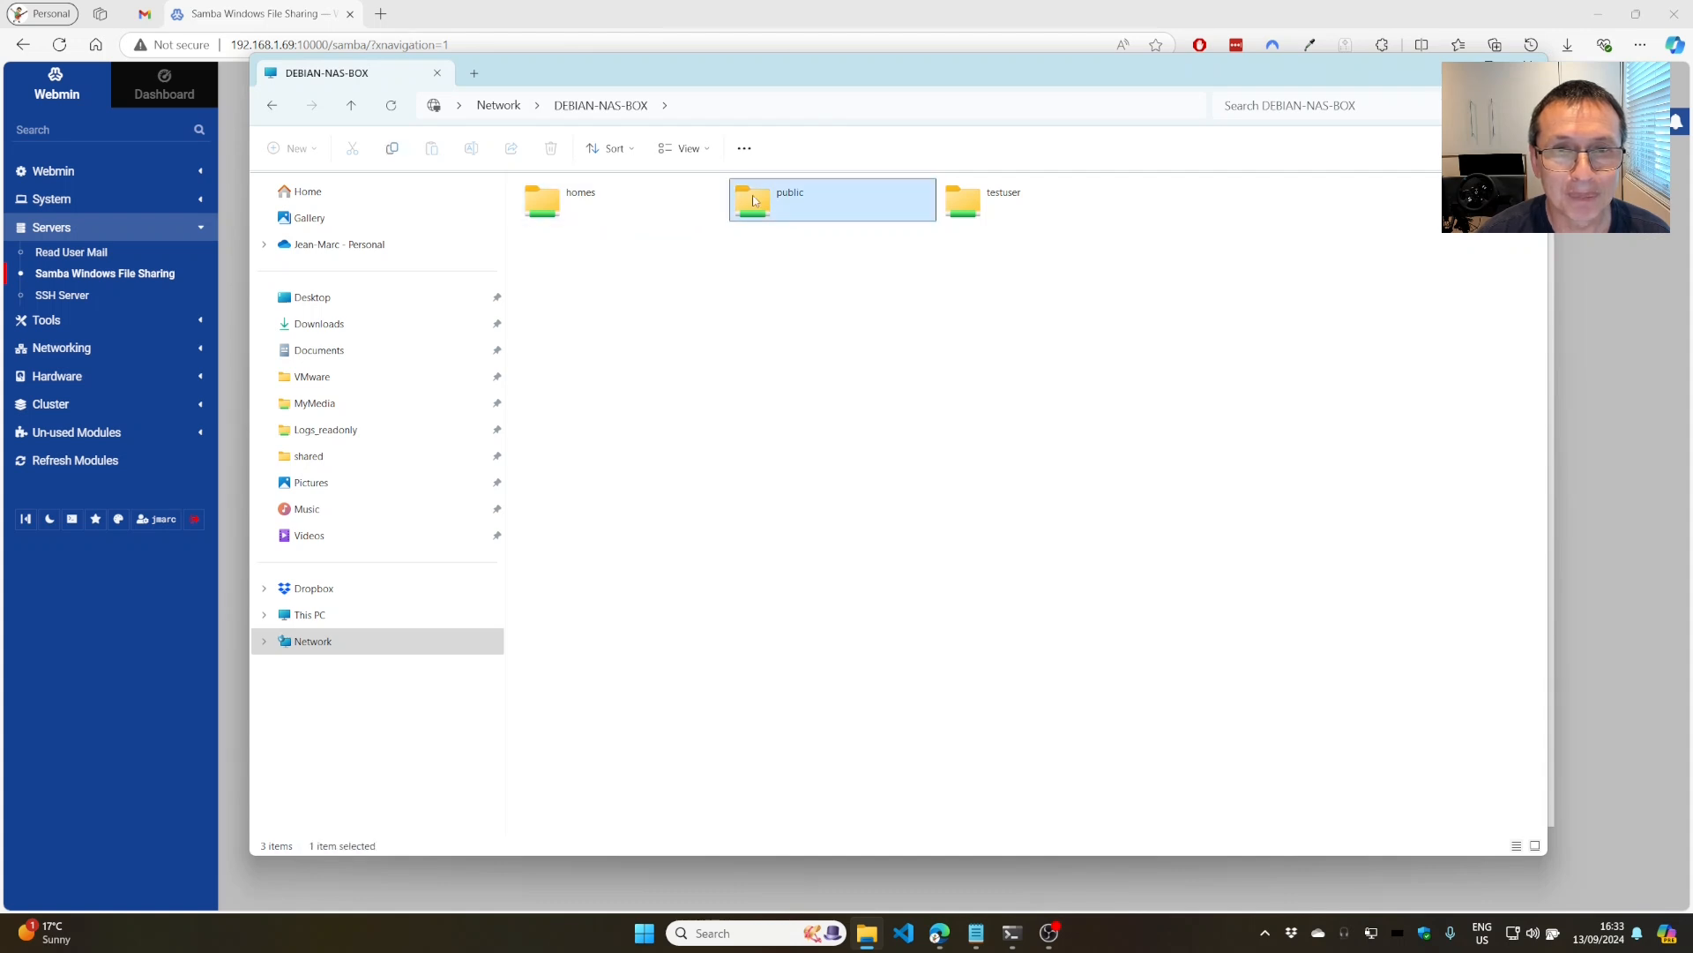
right_click(804, 328)
mouse_move(847, 428)
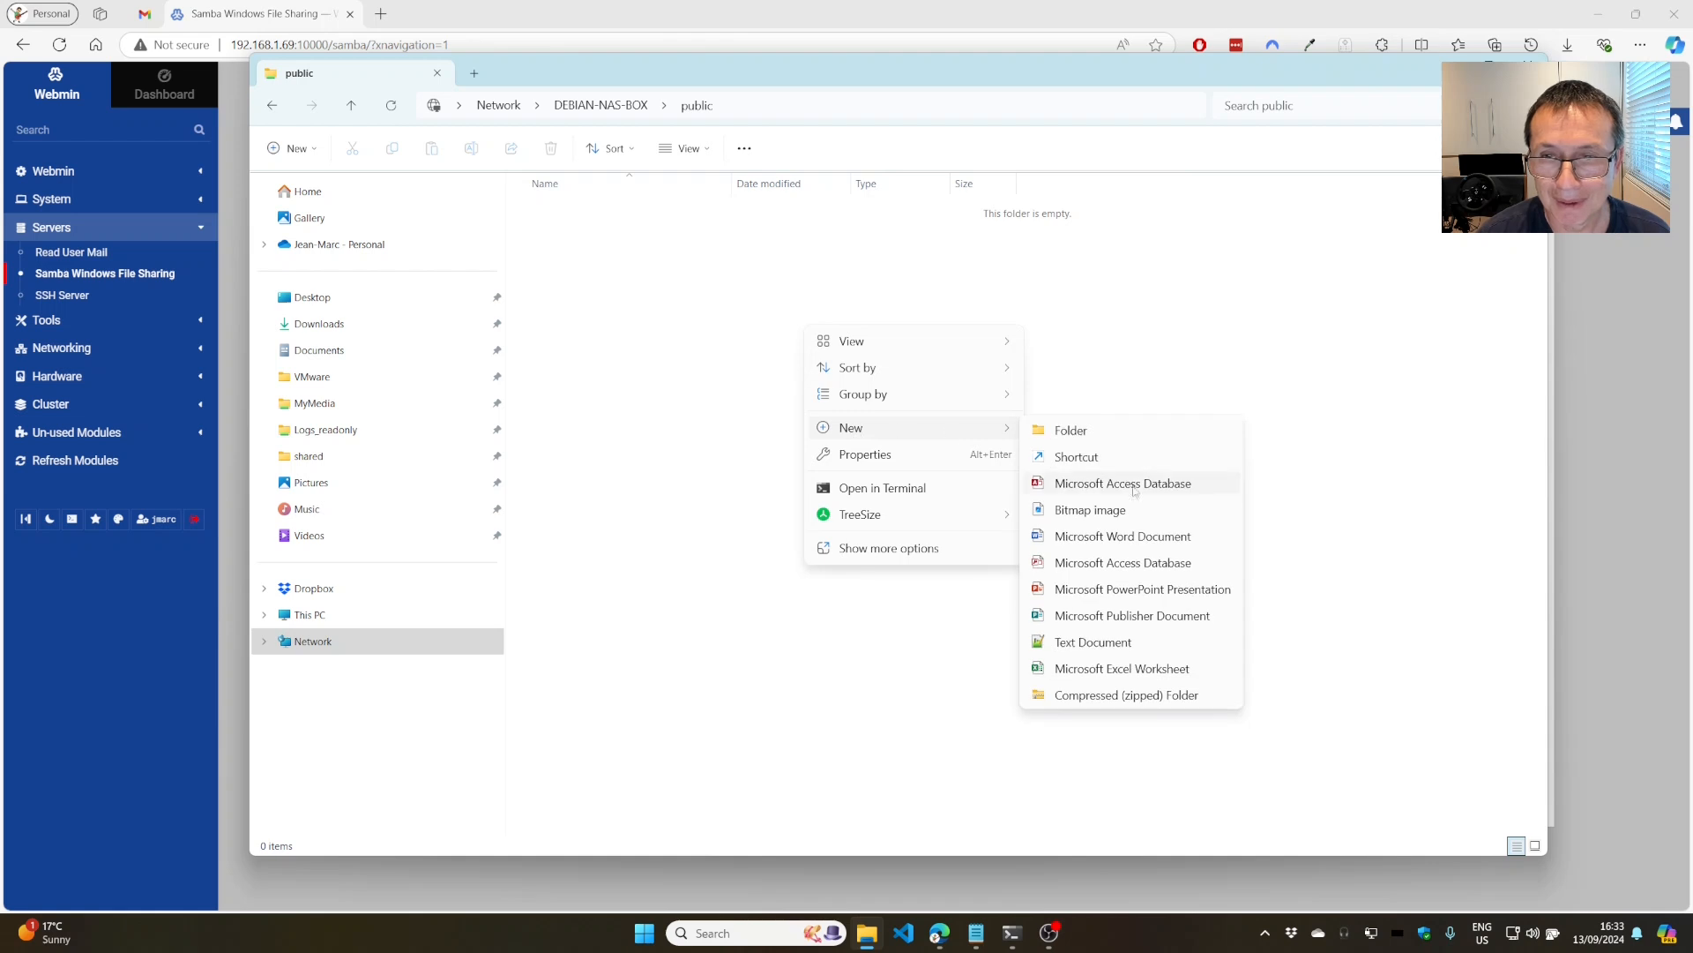
left_click(1121, 511)
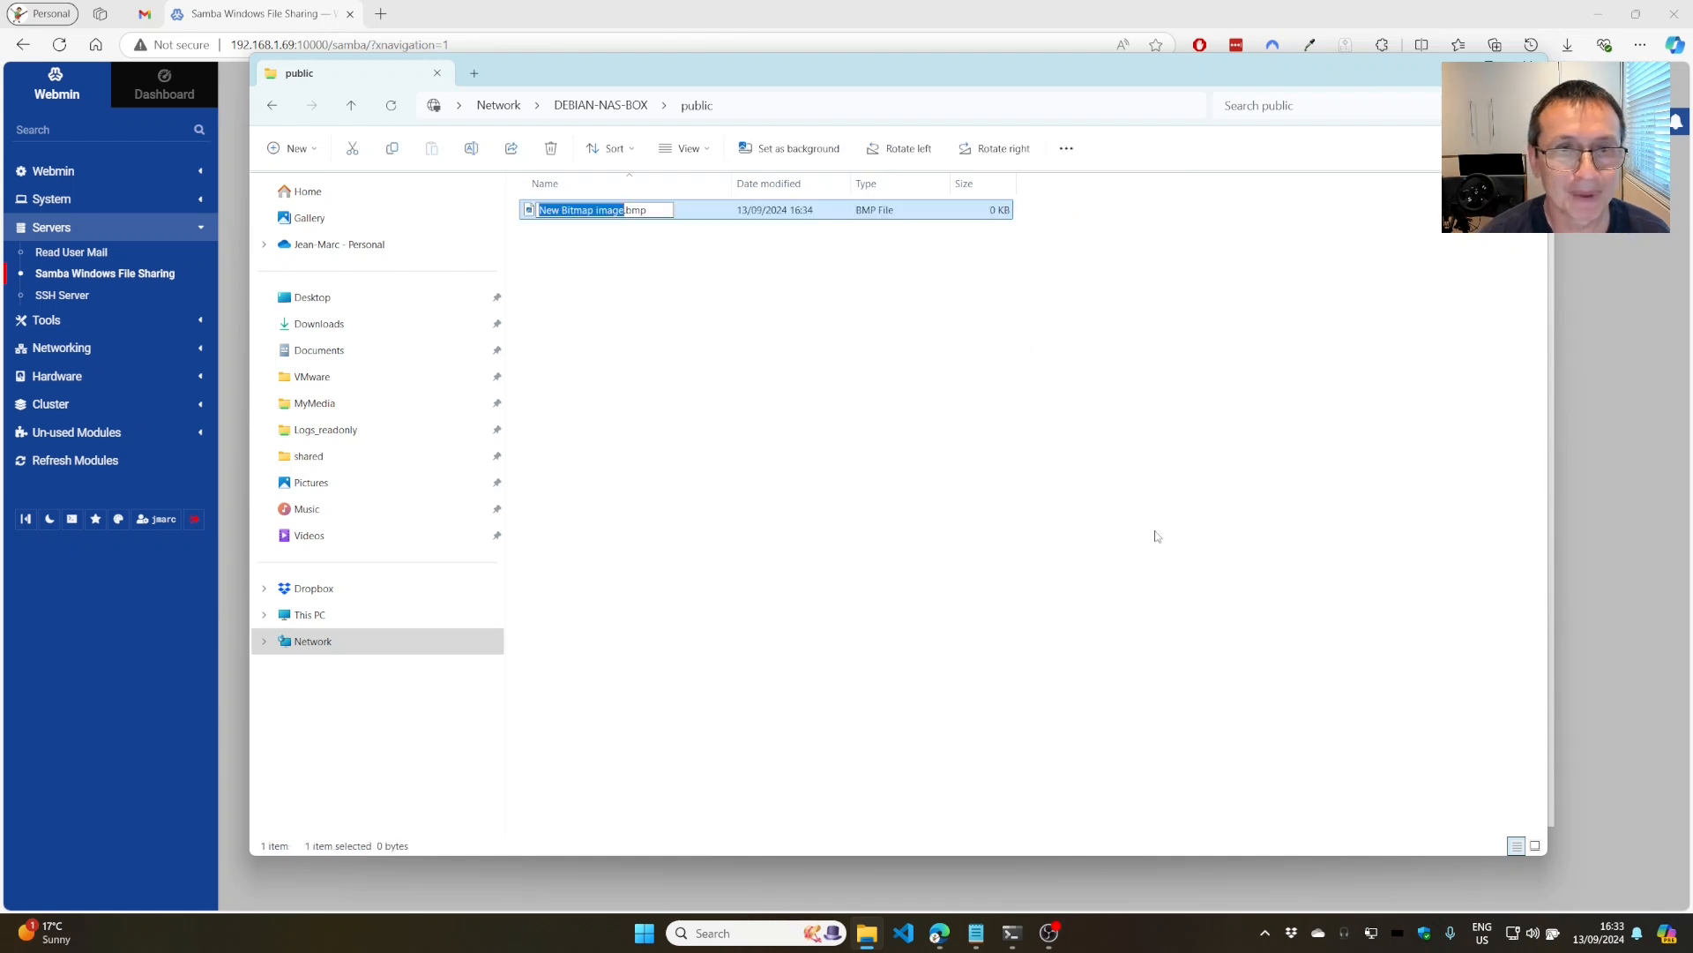
key("Return")
Create New Text Document.txt in the share and open it.
right_click(891, 307)
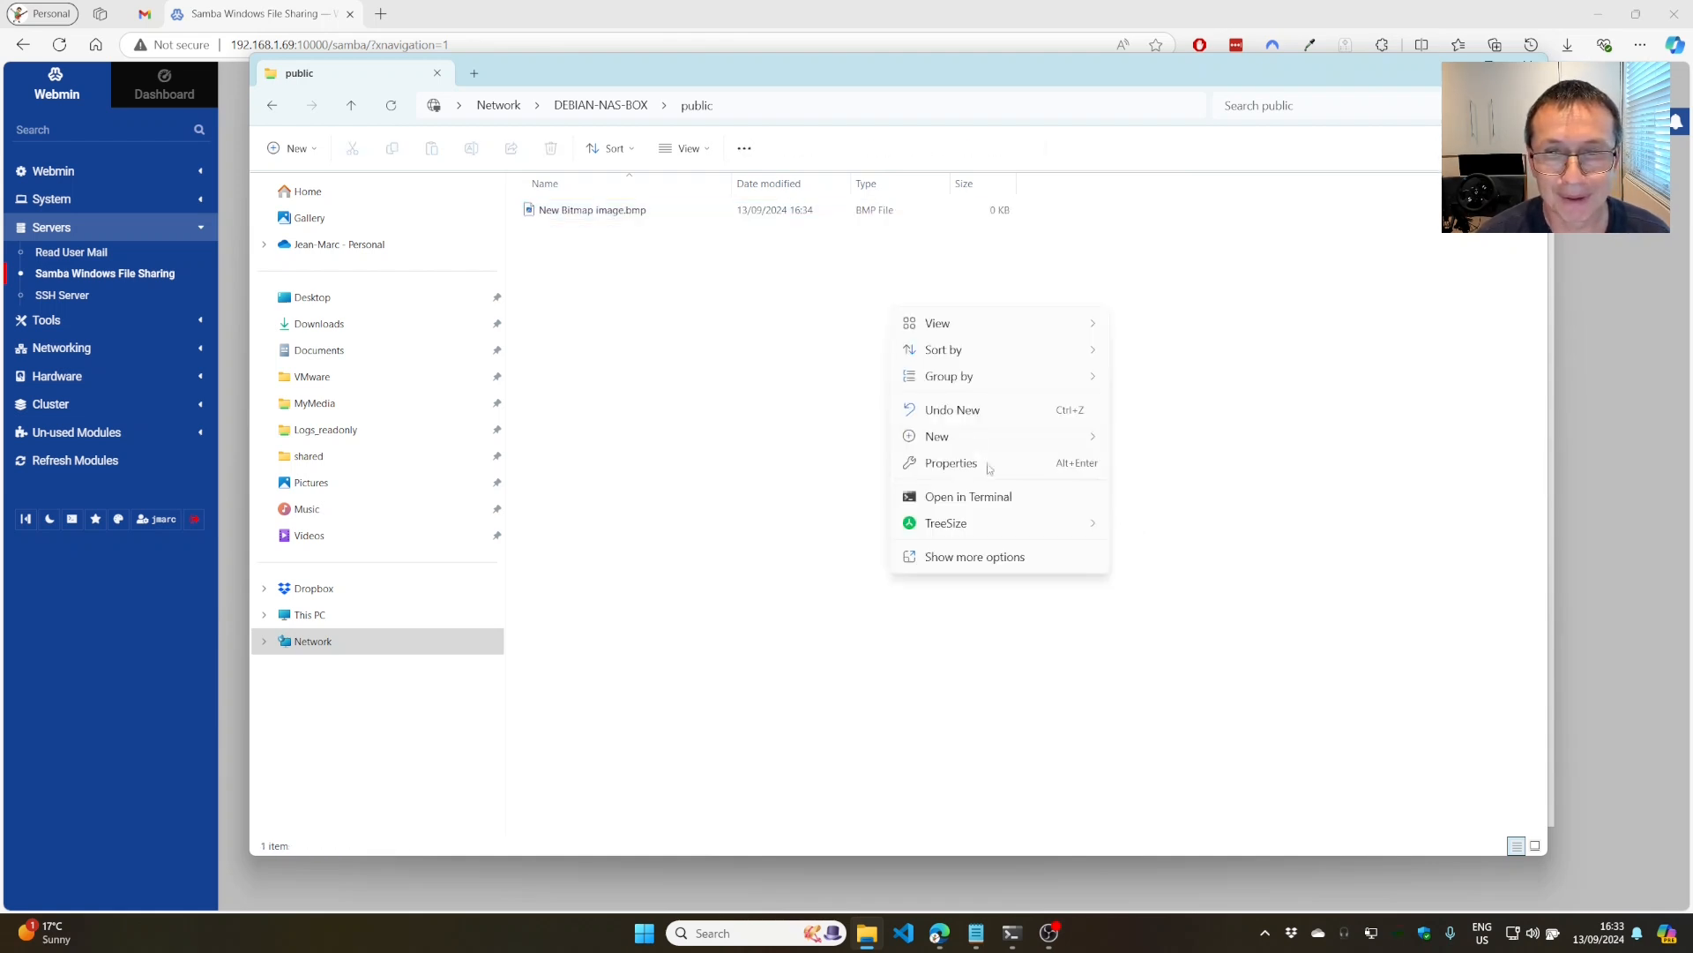
mouse_move(984, 441)
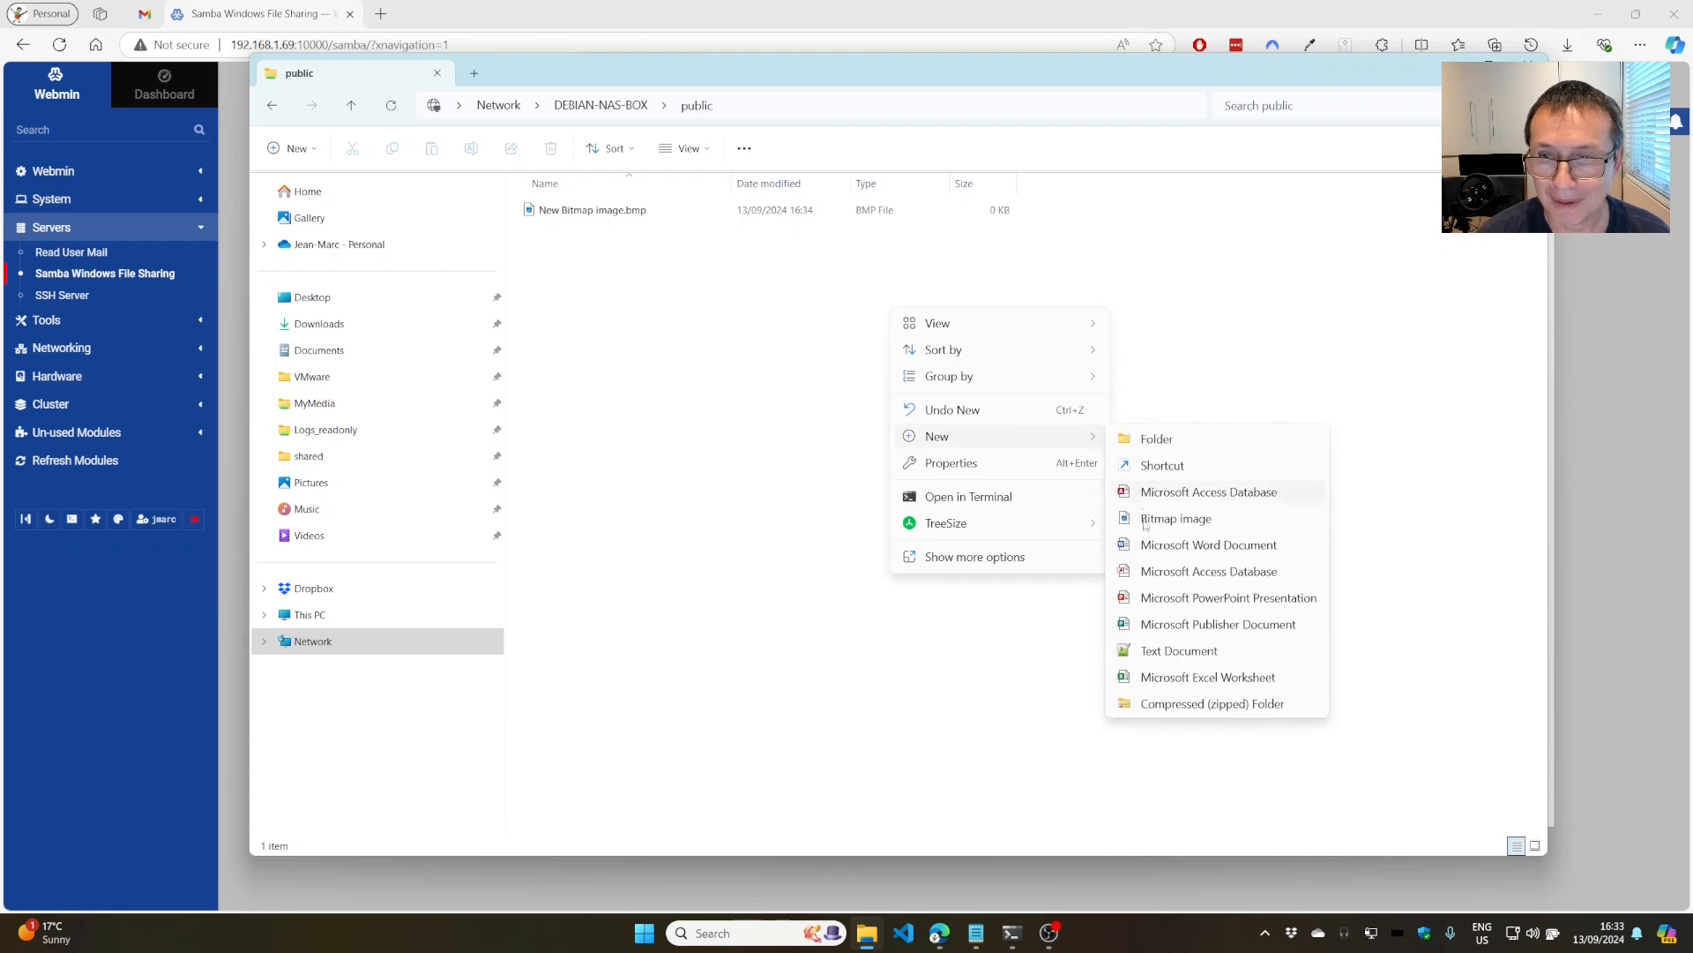
left_click(1158, 649)
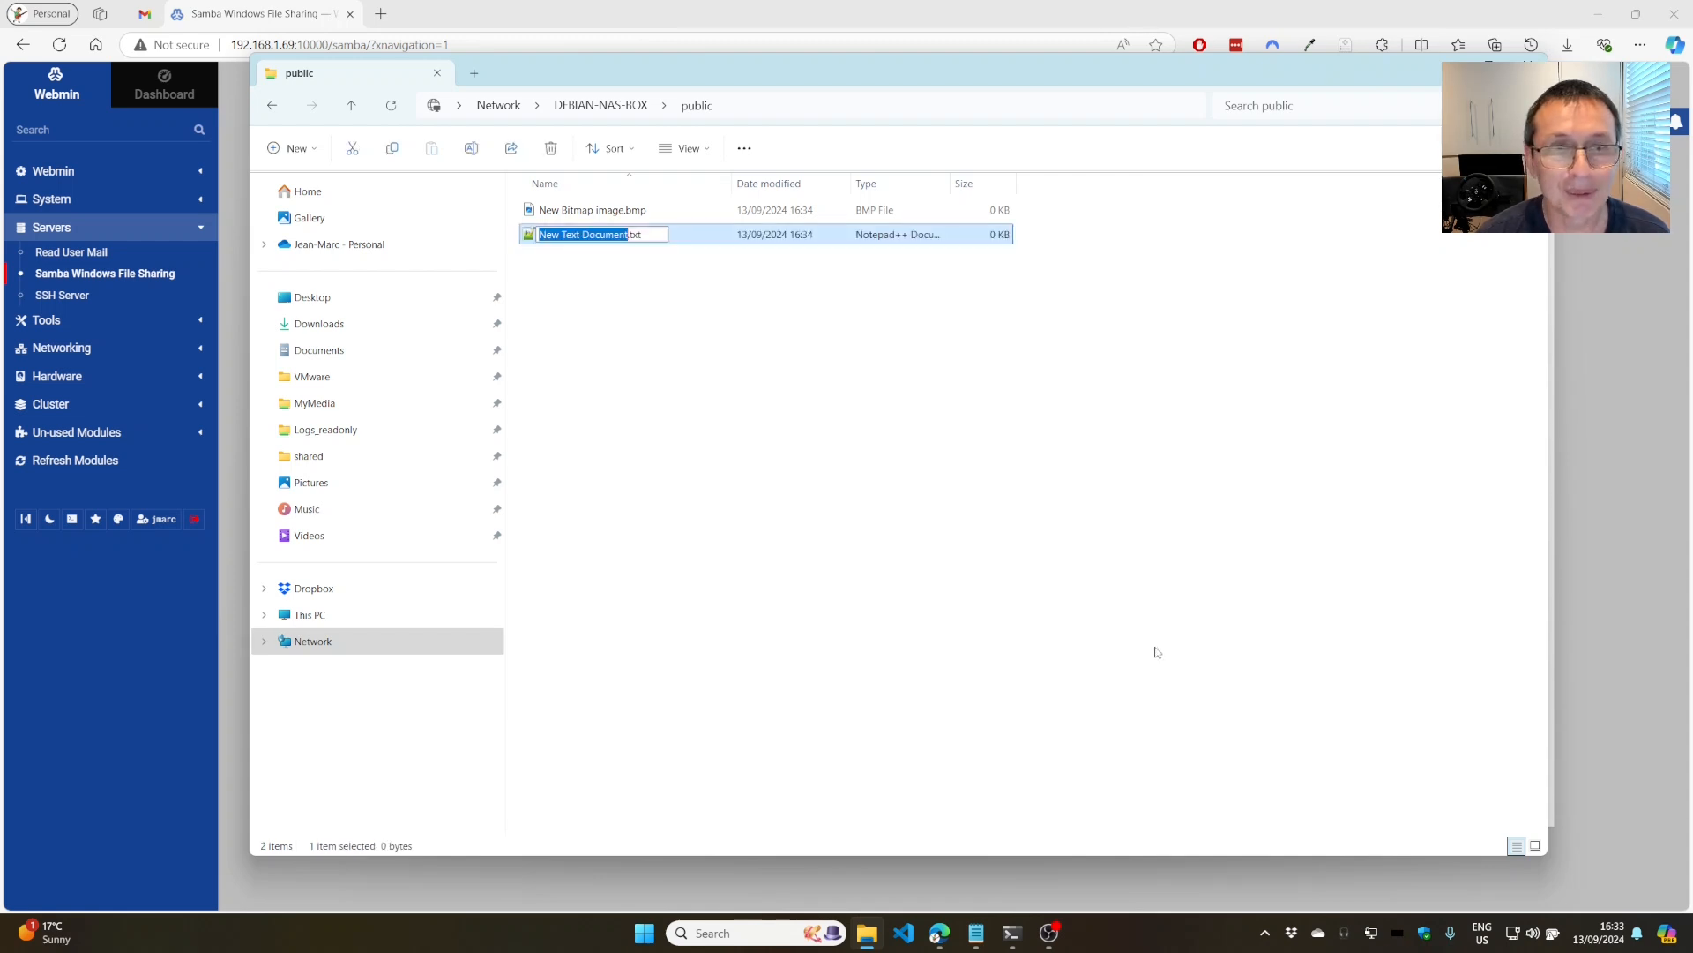
key("Return")
key("Return")
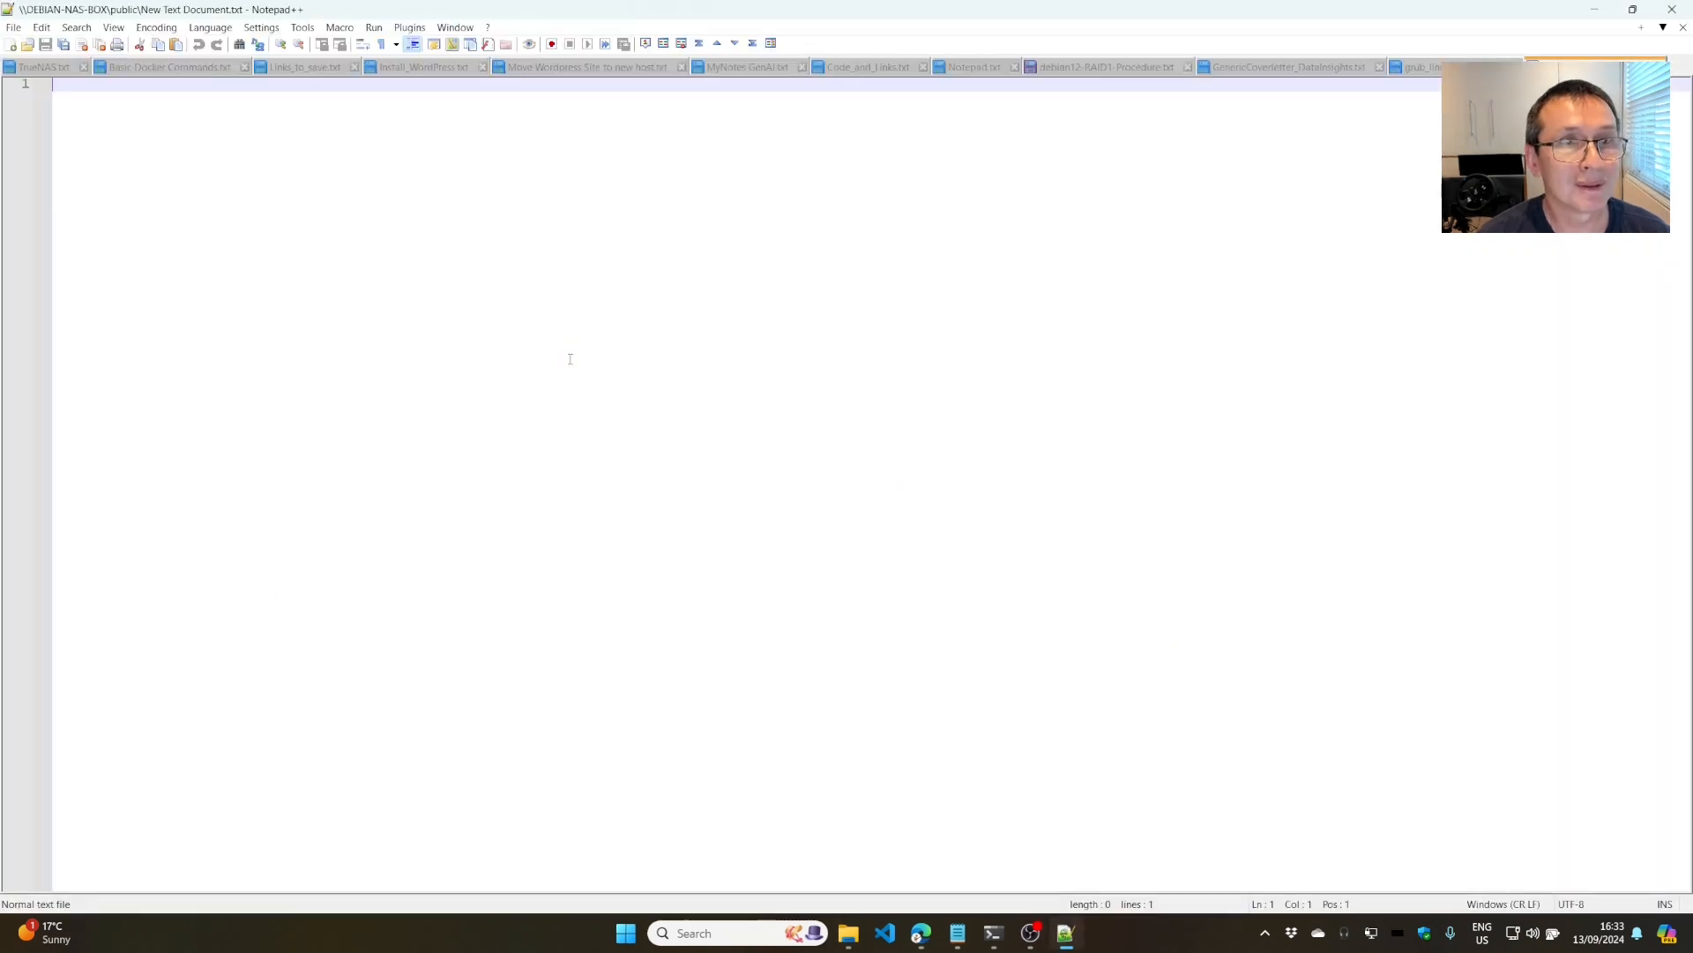
Type 'asdsad' into New Text Document.txt, save it, and close Notepad++.
type("asdsad")
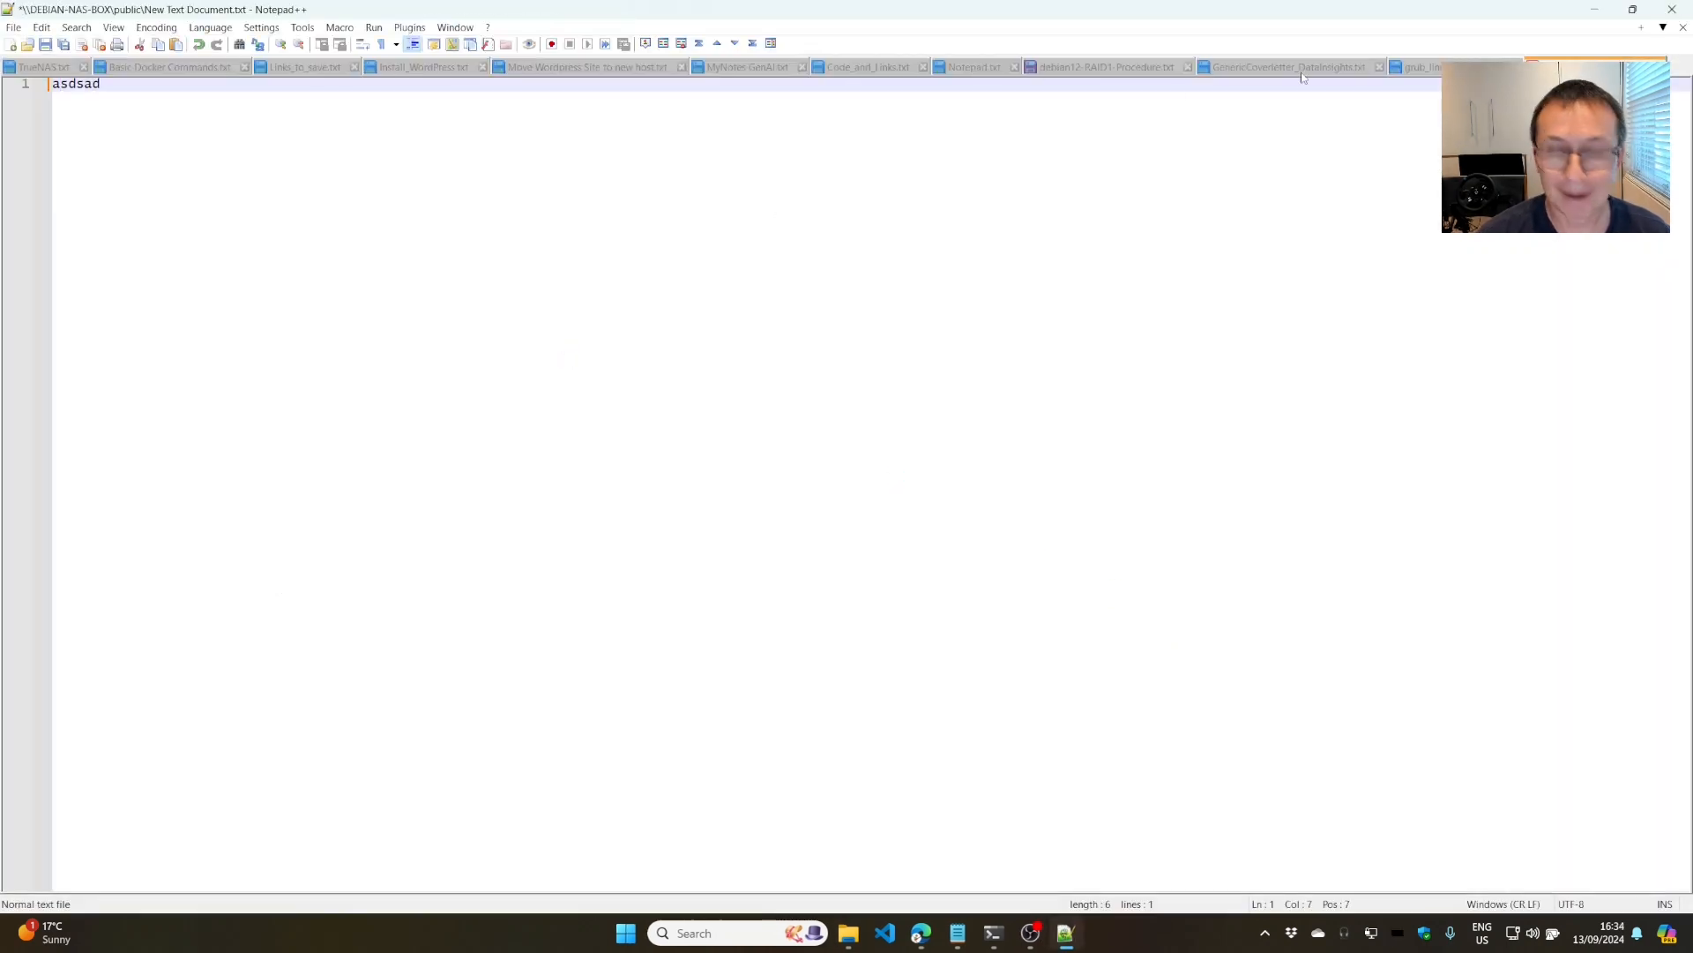
key("ctrl+s")
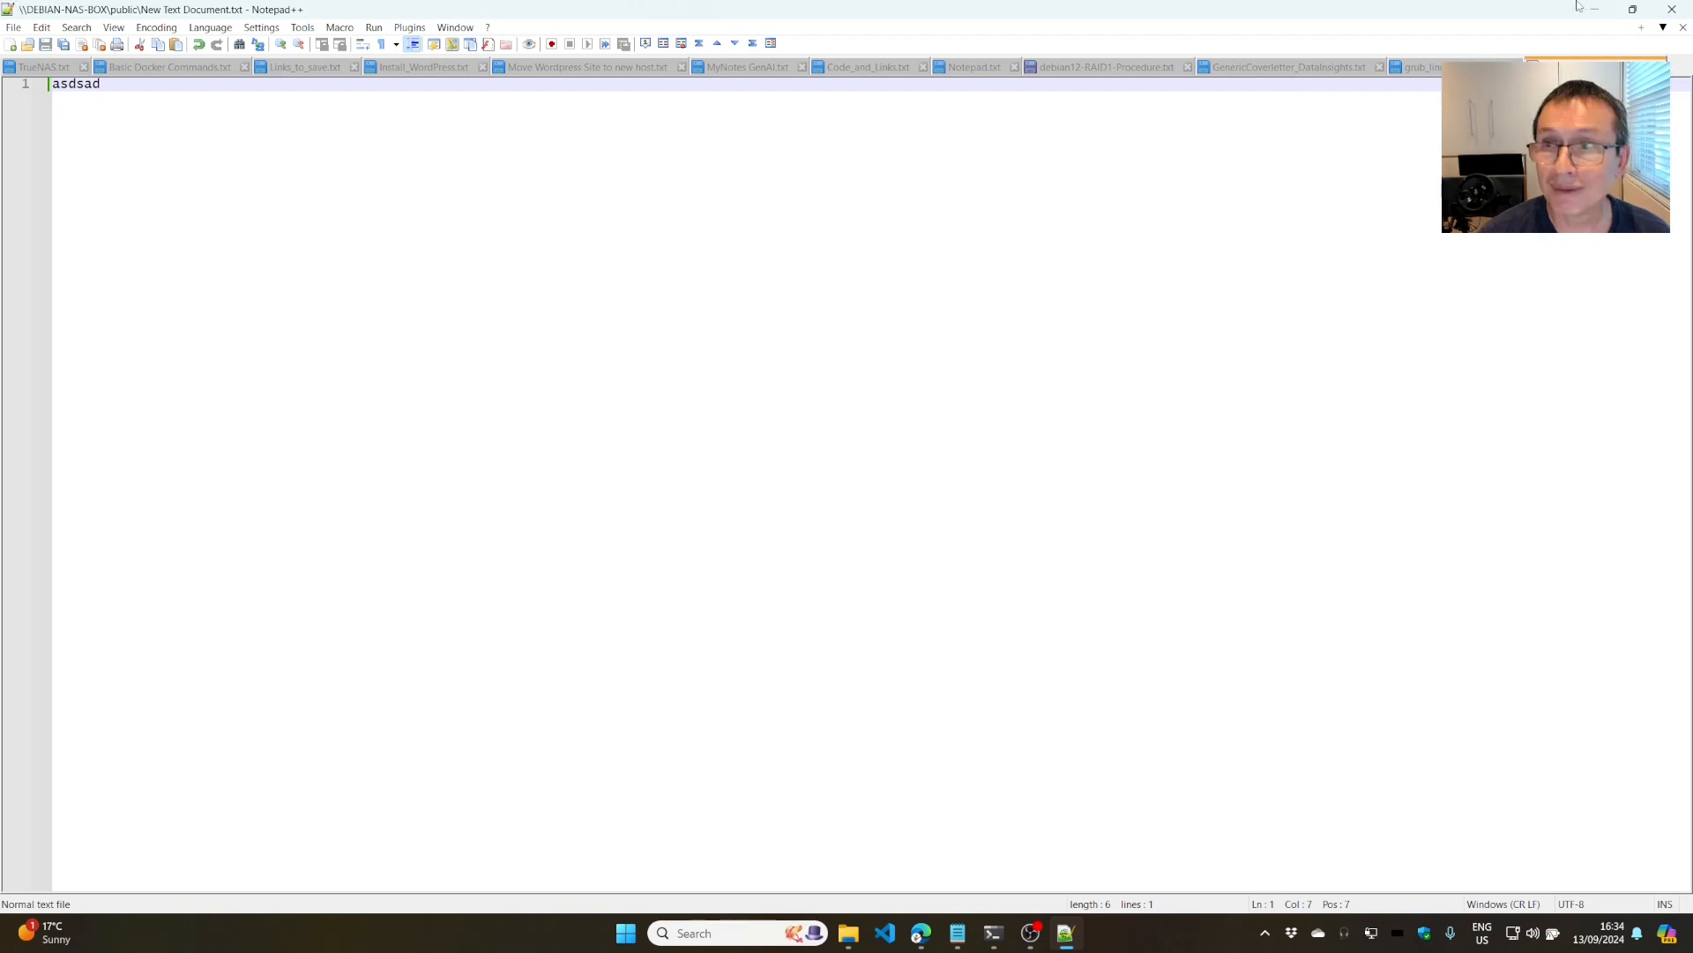
left_click(1673, 11)
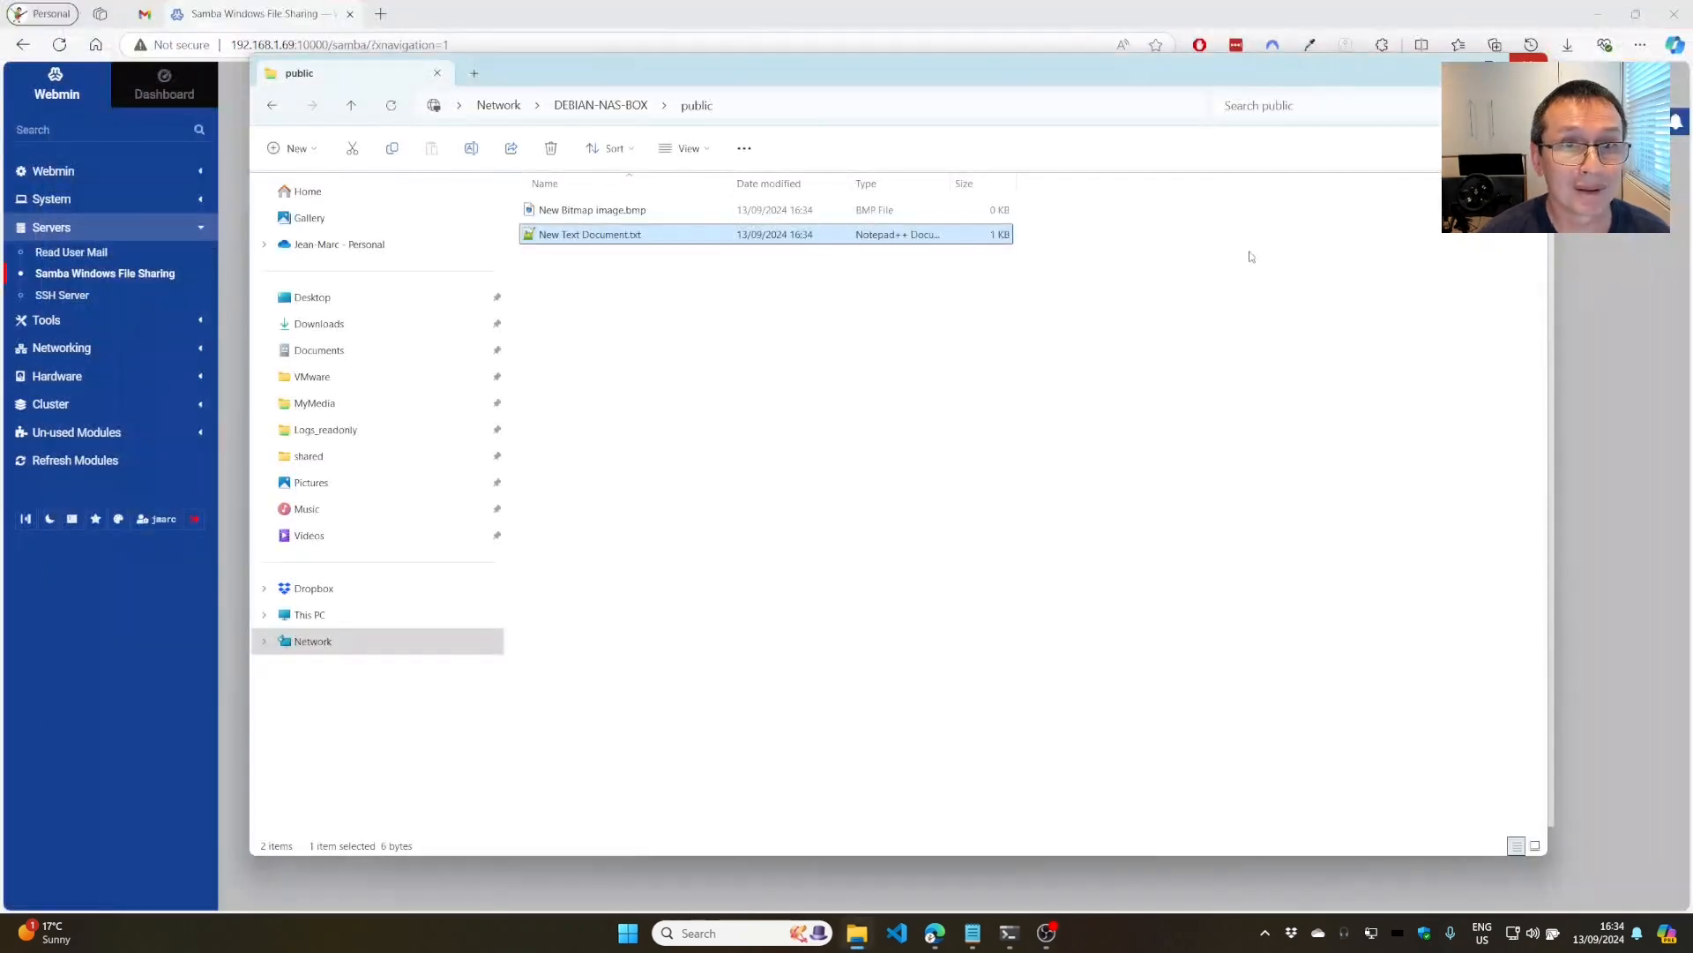
Go back to DEBIAN-NAS-BOX's share list and drag Explorer aside to reveal Webmin.
left_click(580, 107)
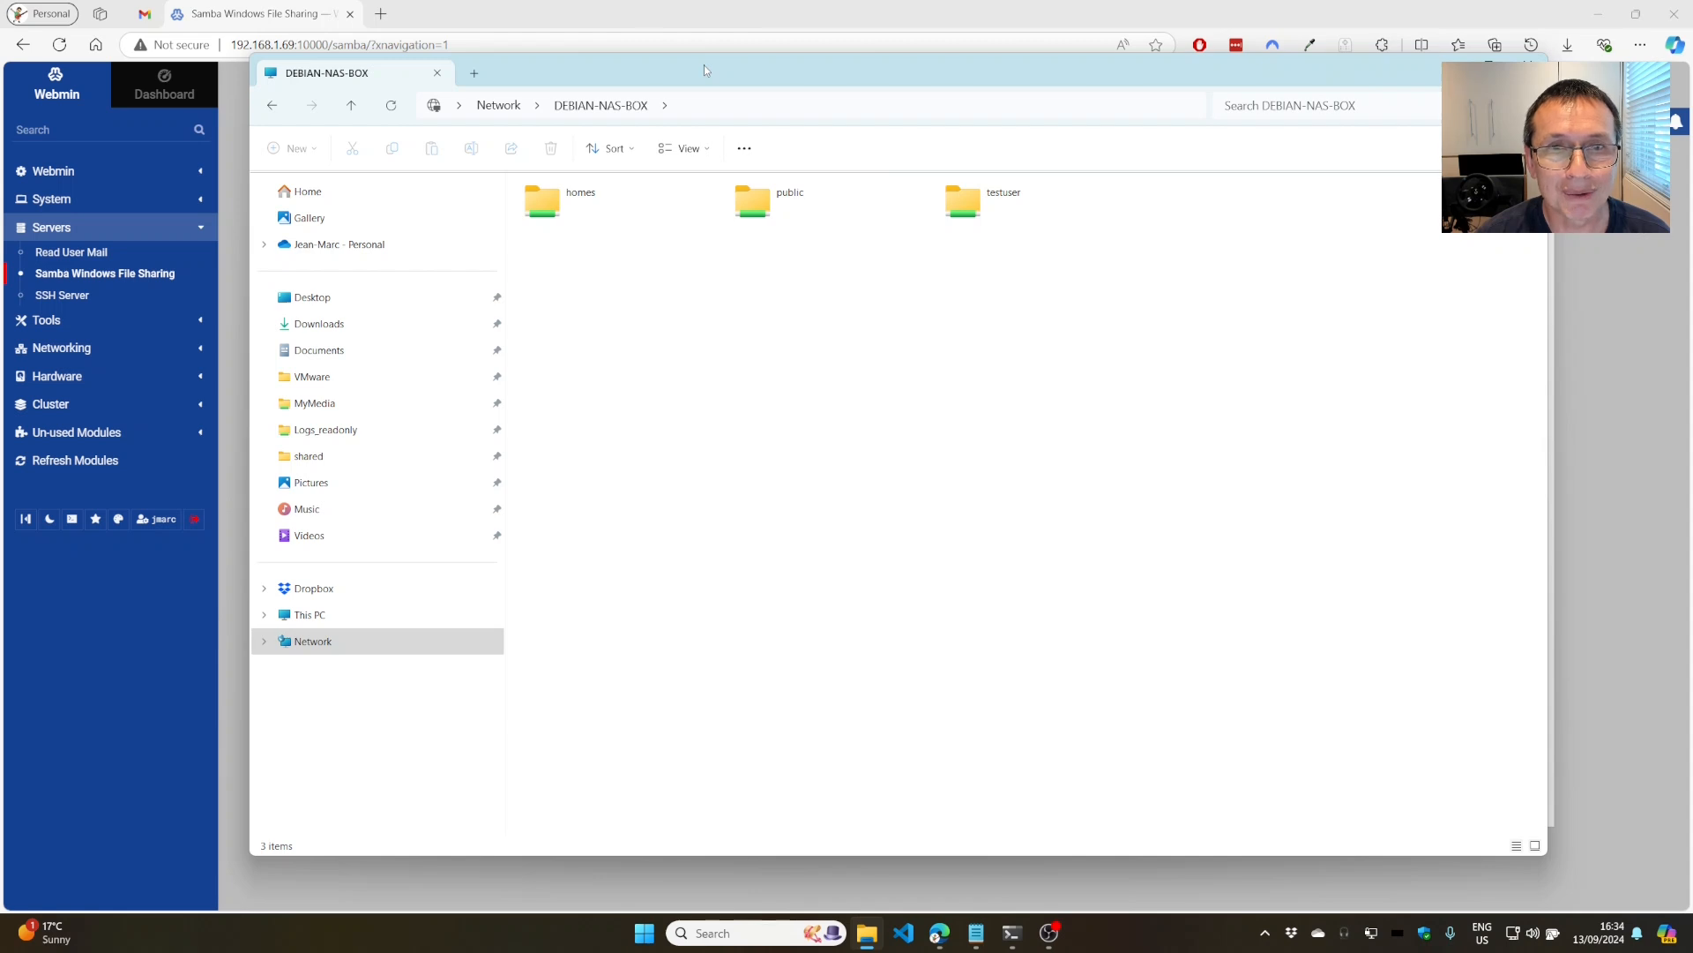
left_click_drag(704, 65, 854, 351)
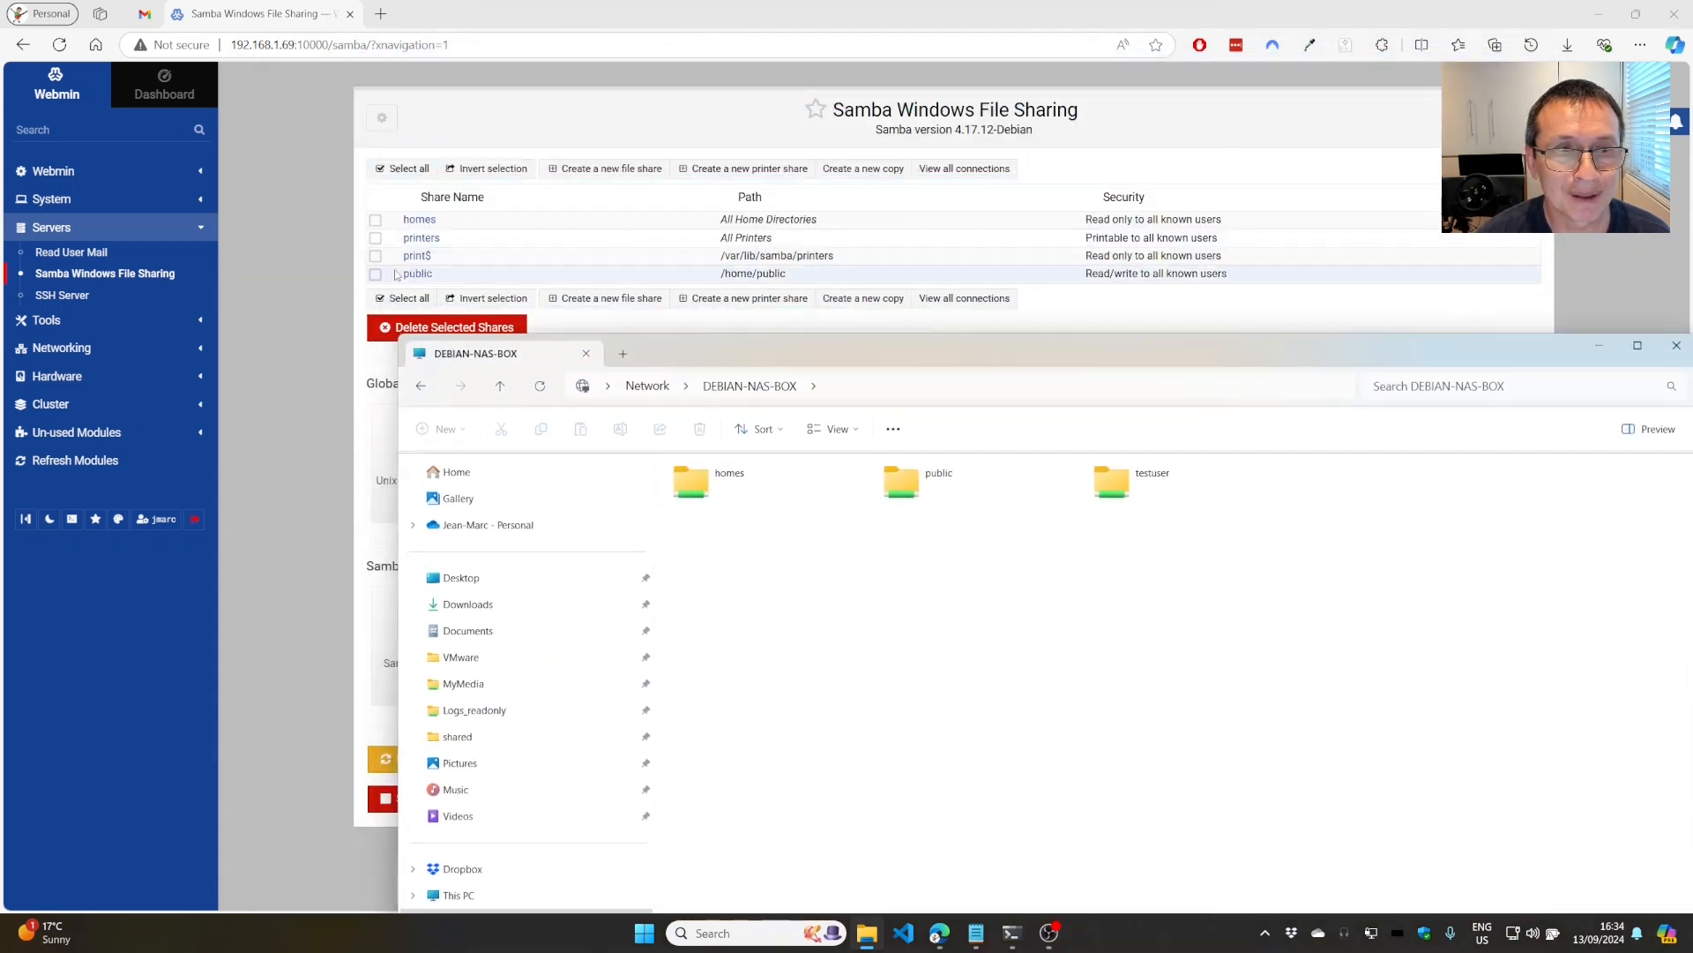
Set the homes share's Browseable? to No, save it, and restart Samba.
left_click(292, 241)
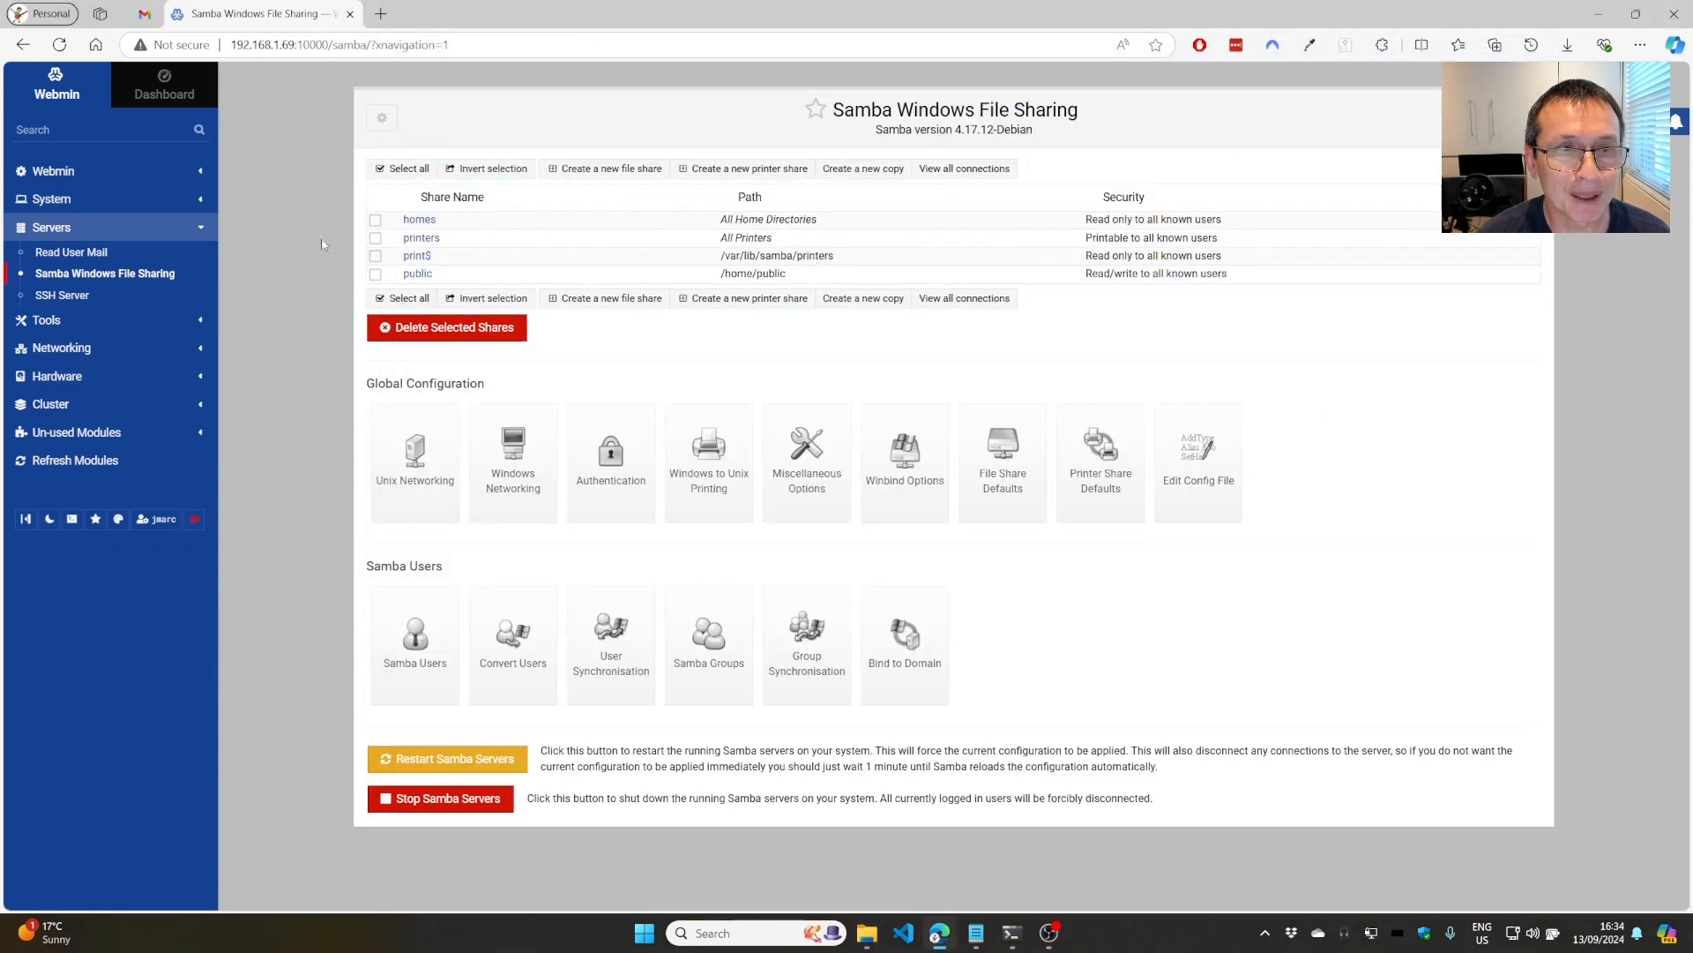
left_click(418, 221)
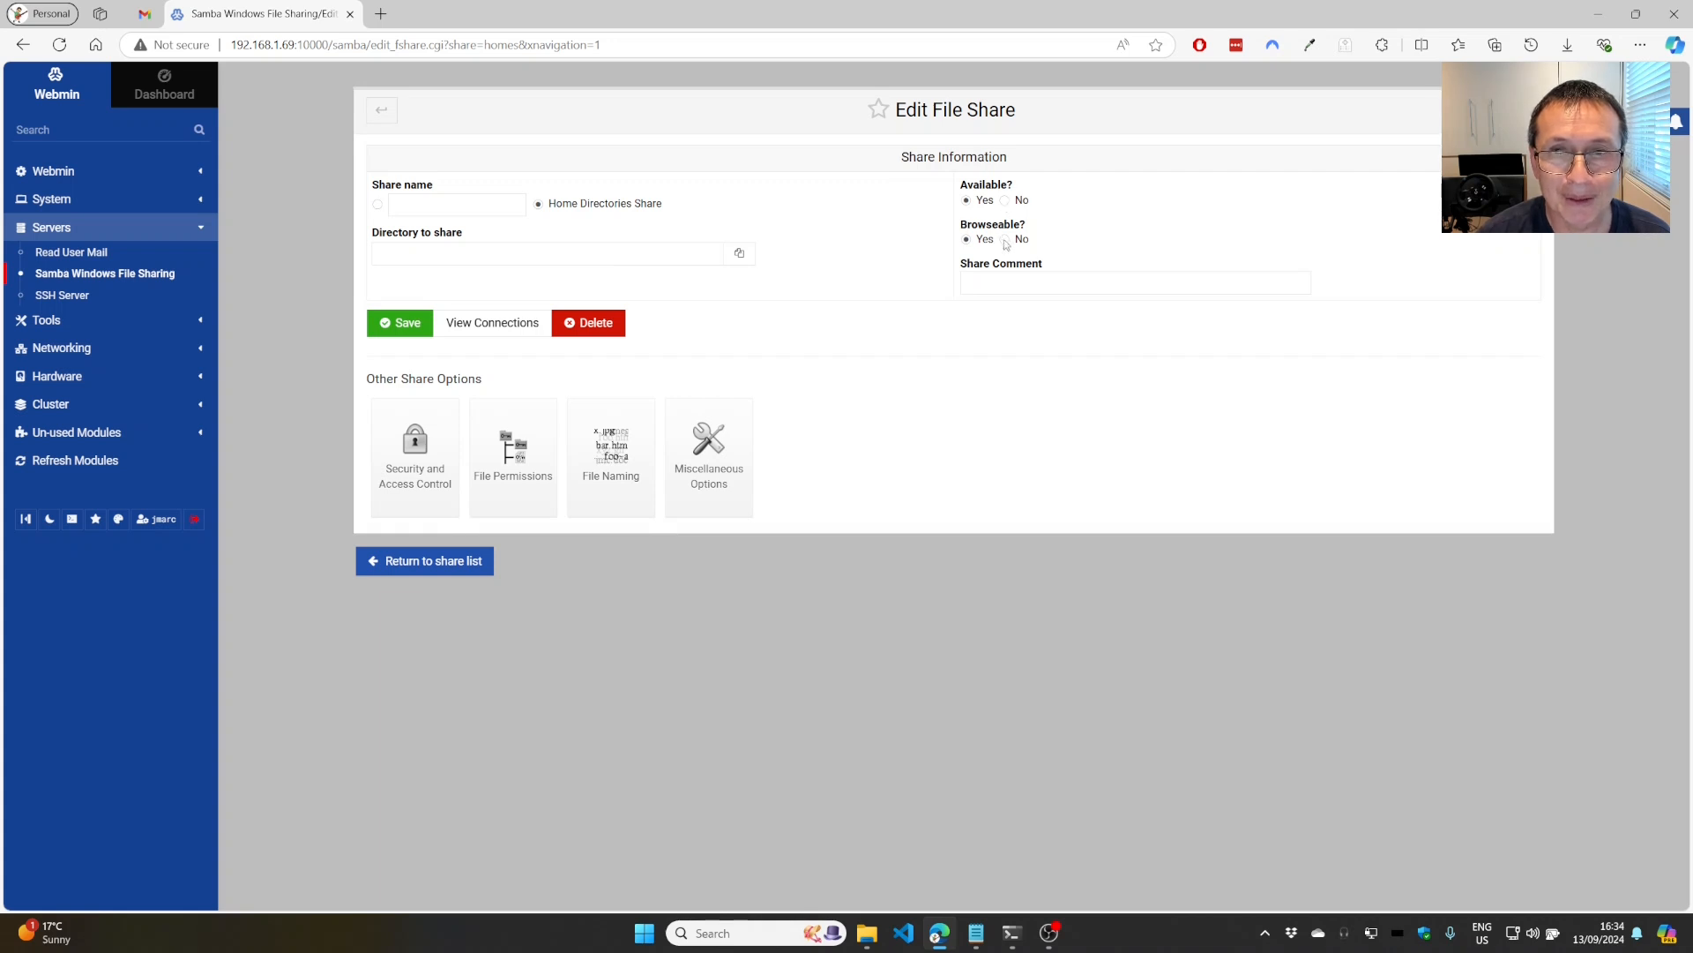
left_click(1005, 240)
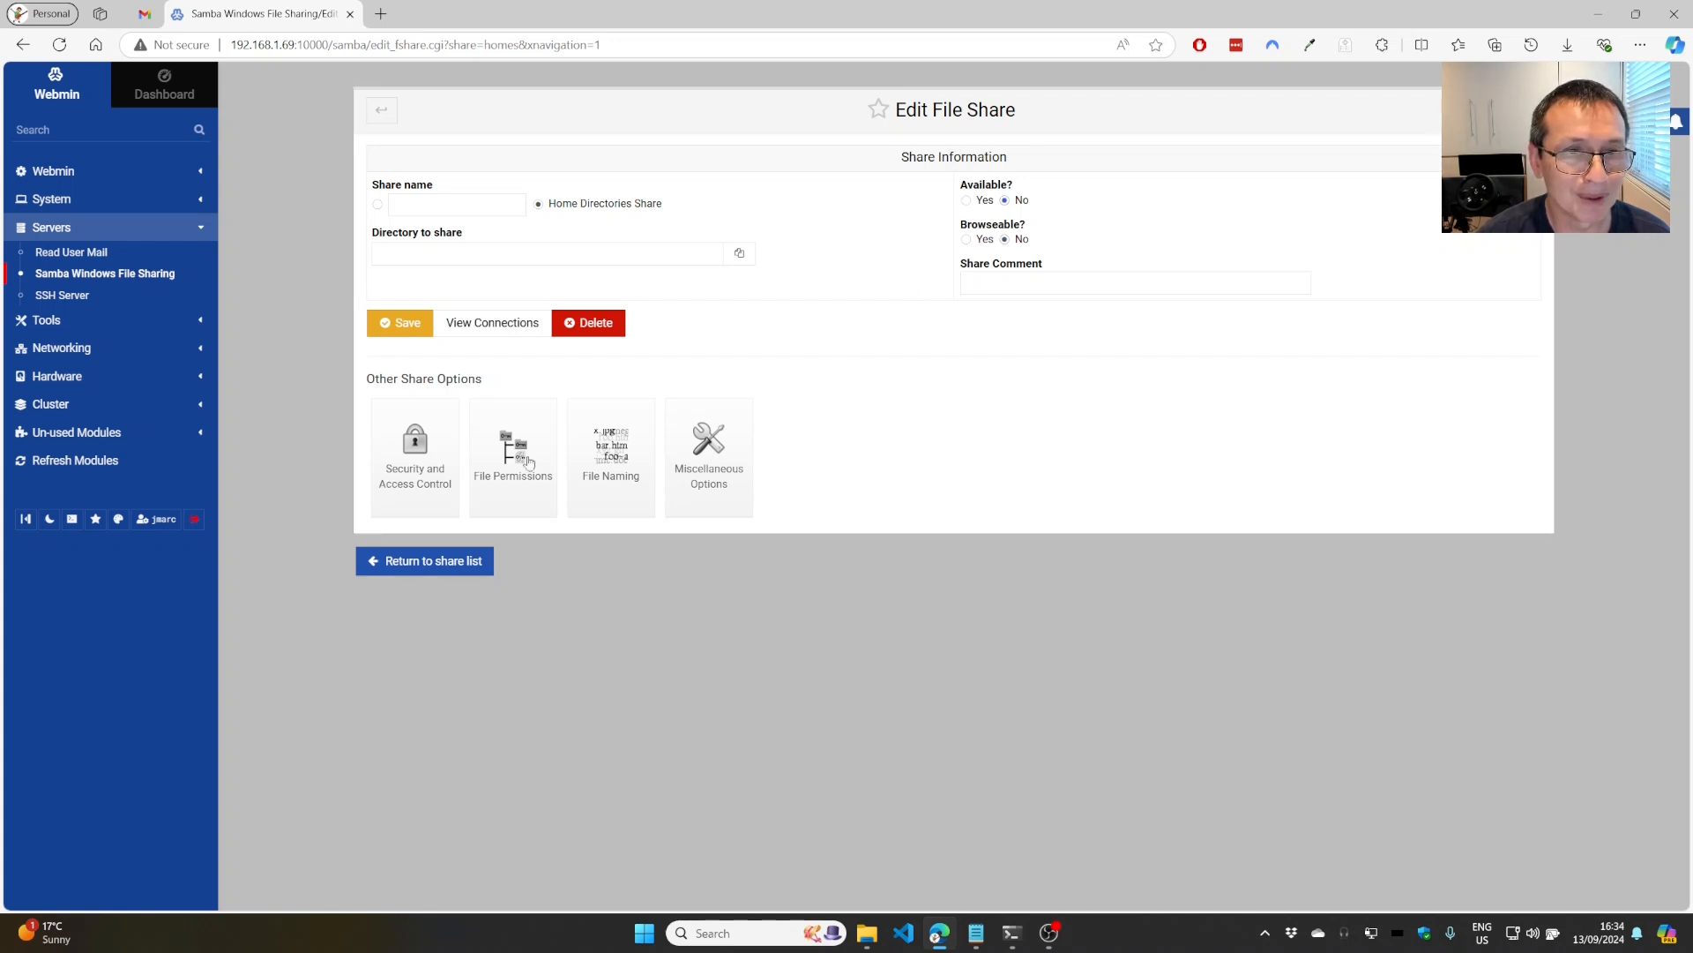
left_click(404, 324)
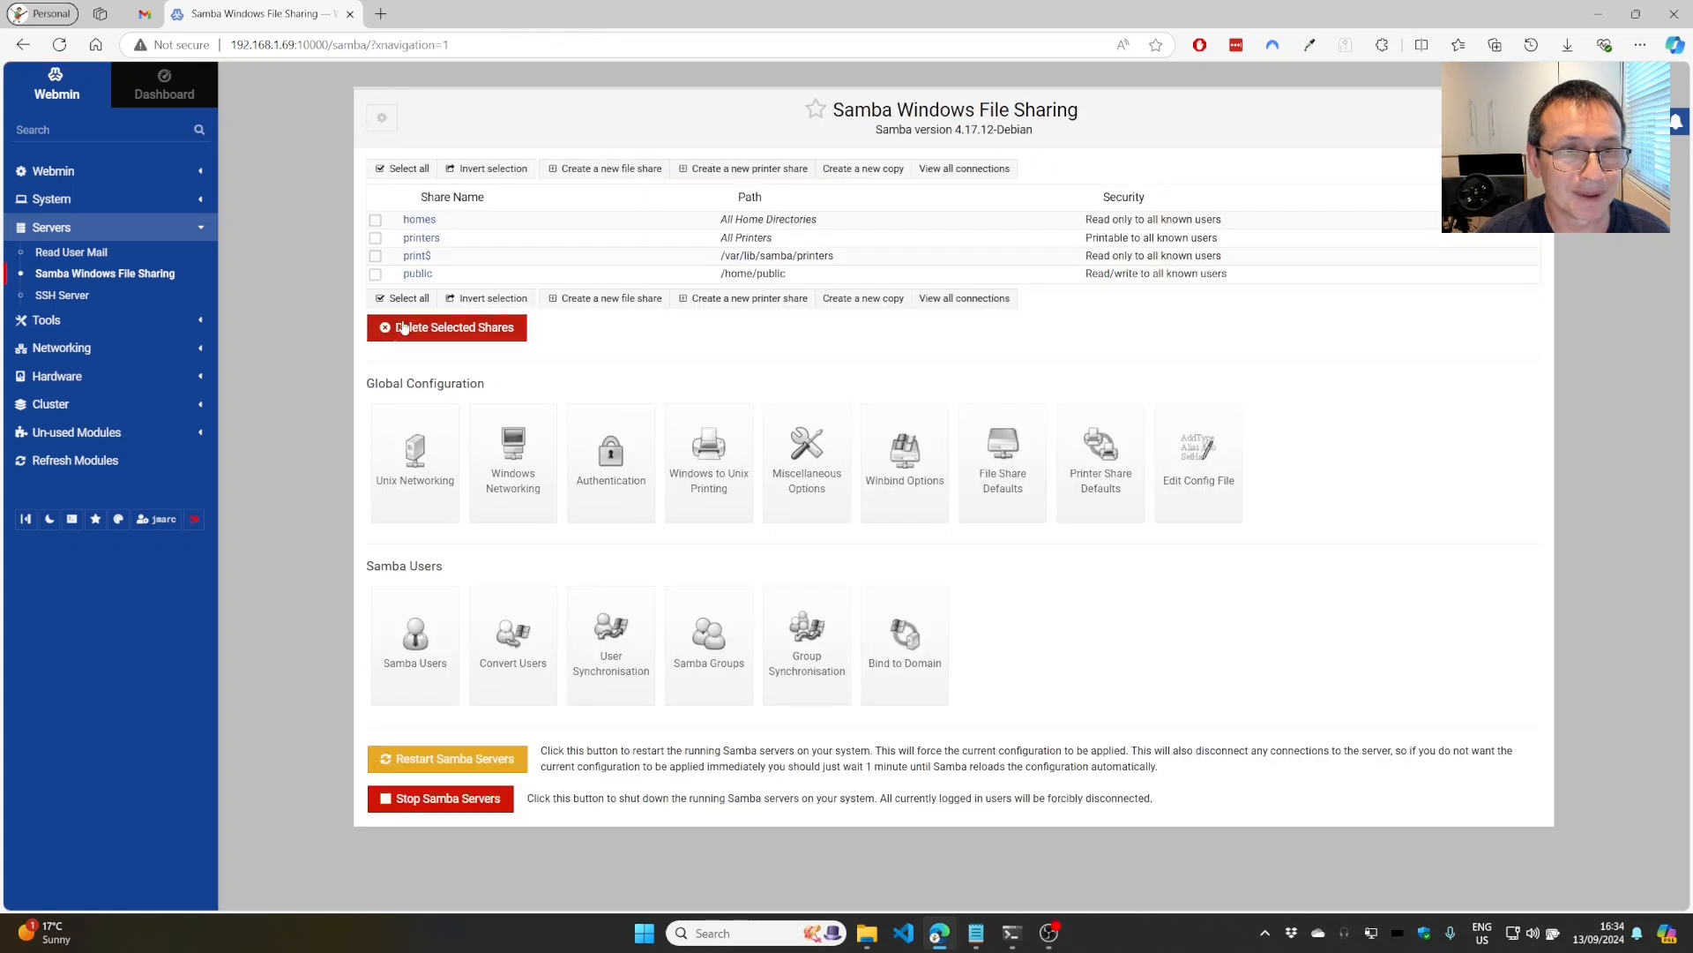
left_click(464, 763)
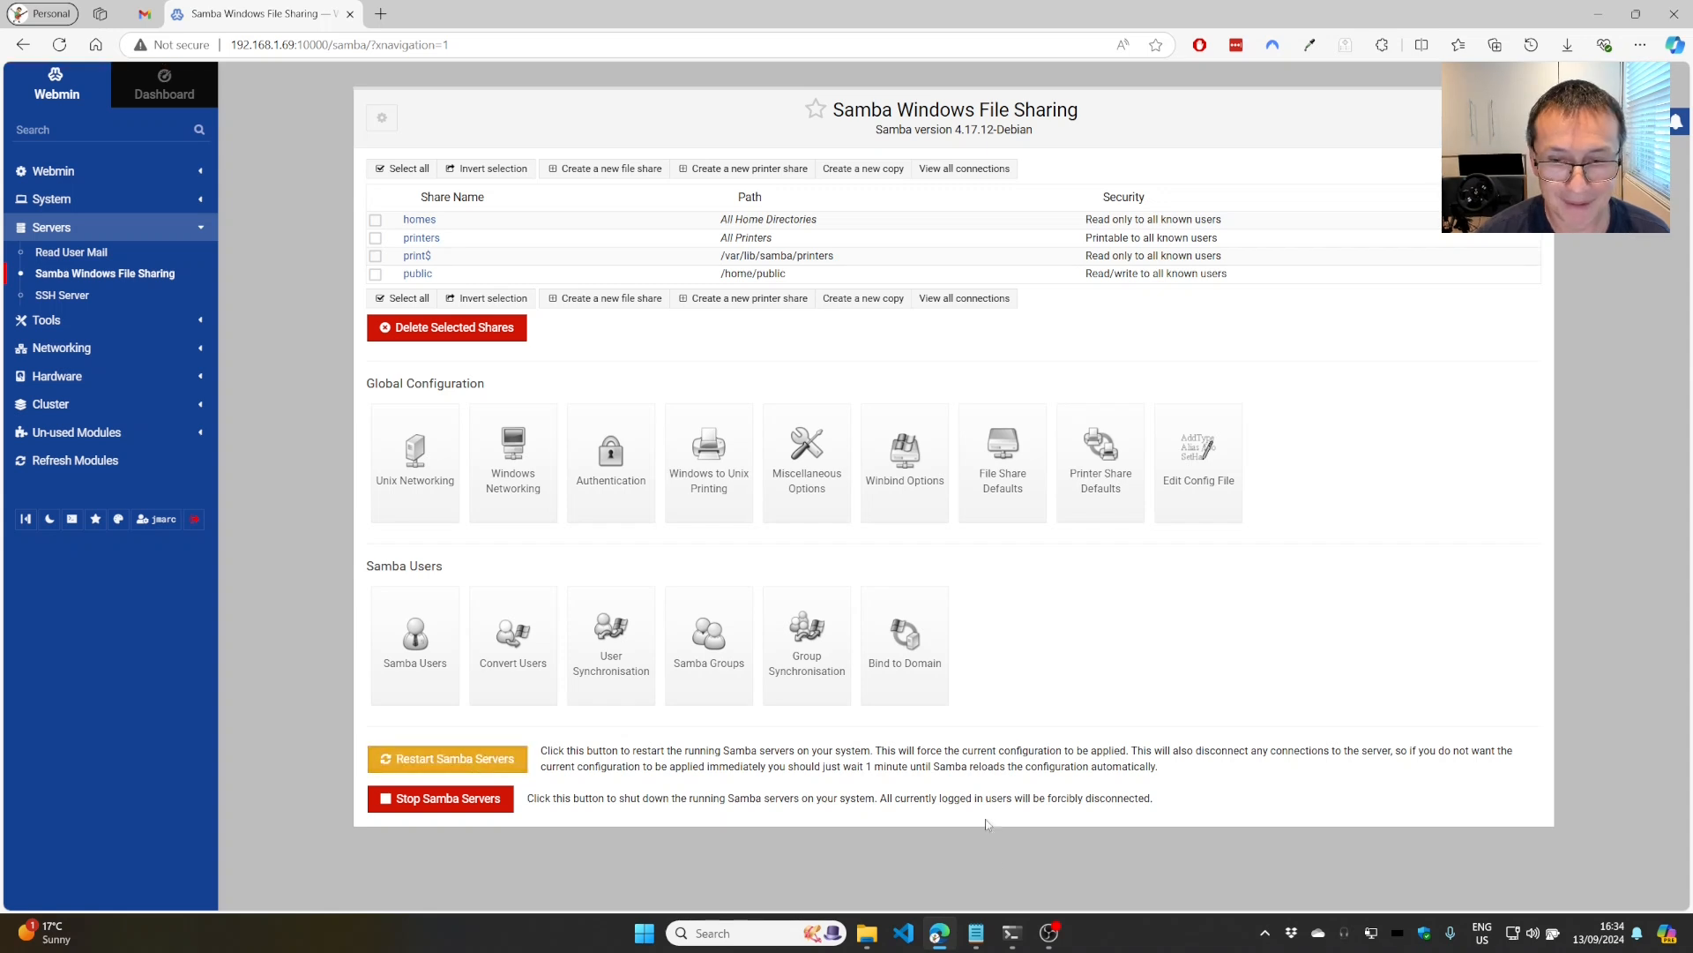
Refresh DEBIAN-NAS-BOX's shares, open public to see both new files, and reposition Explorer.
left_click(873, 935)
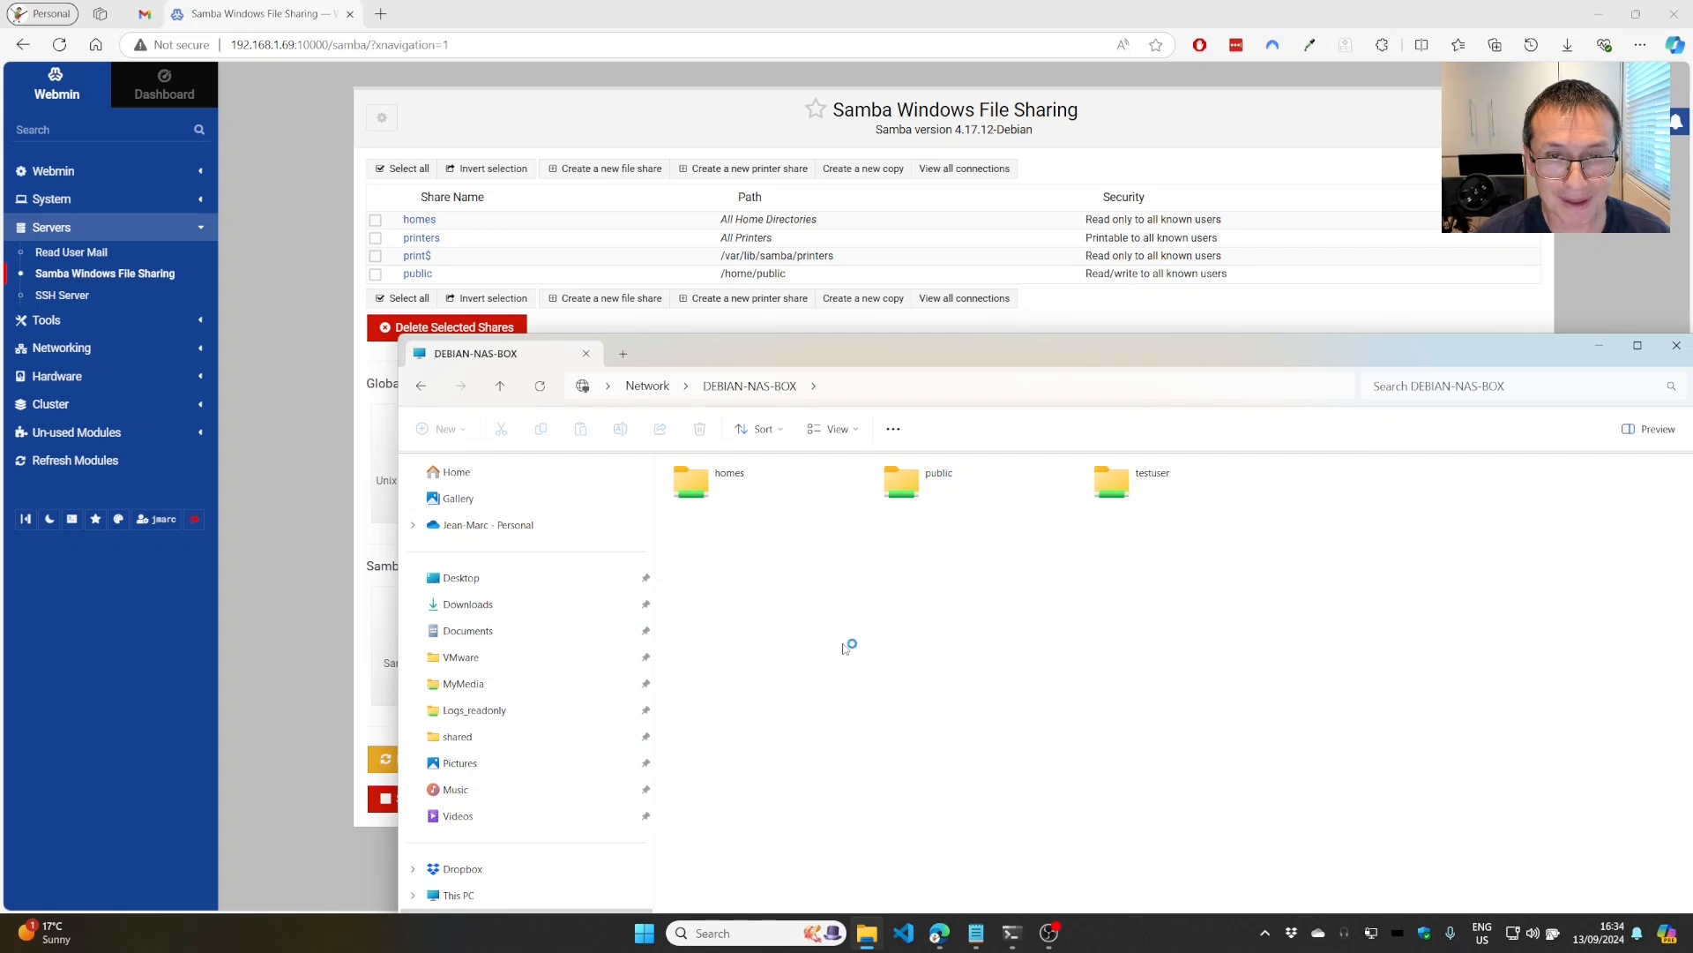
key("F5")
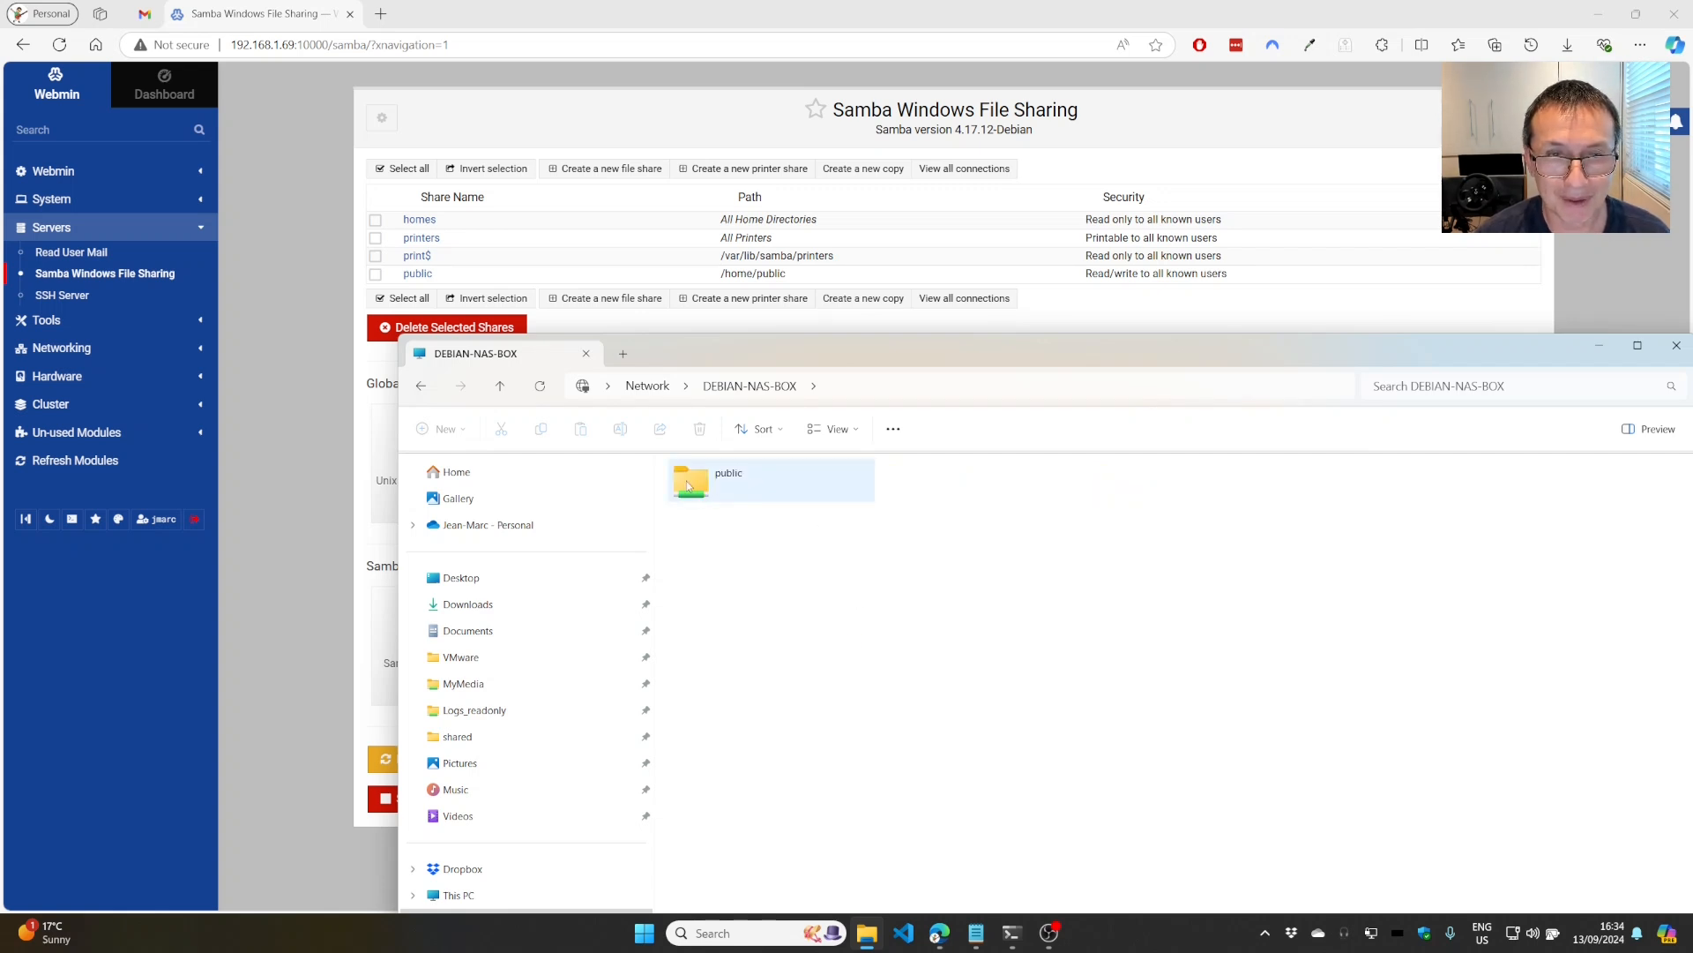
double_click(686, 481)
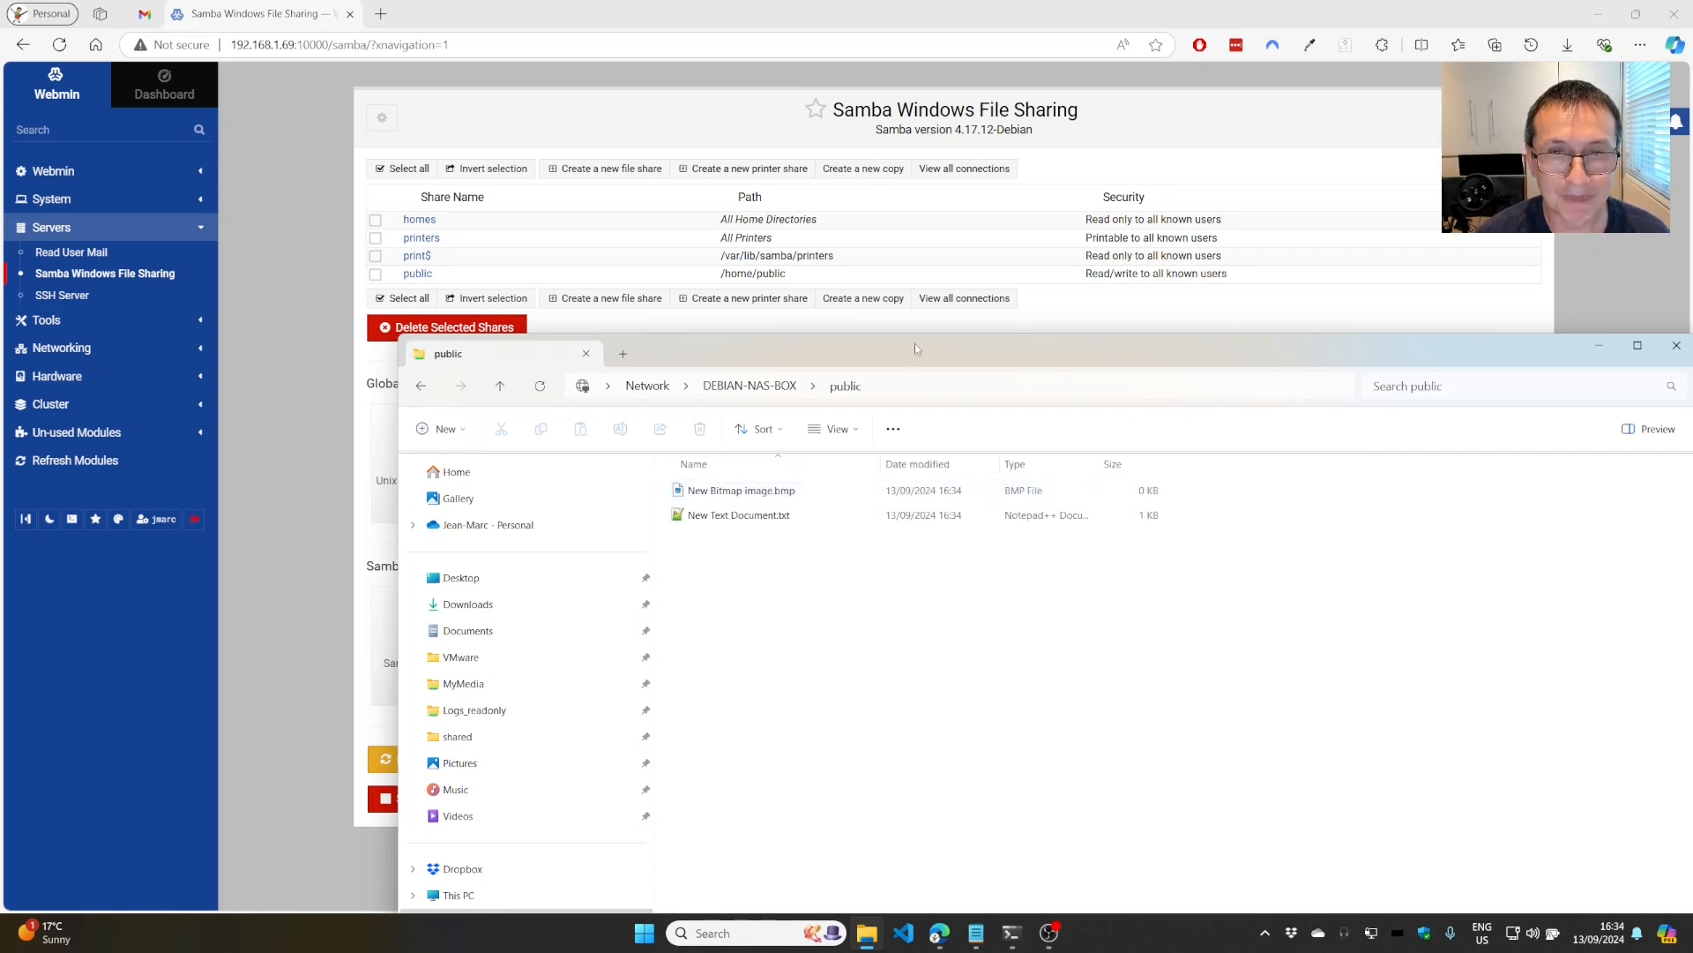
left_click_drag(887, 343, 812, 157)
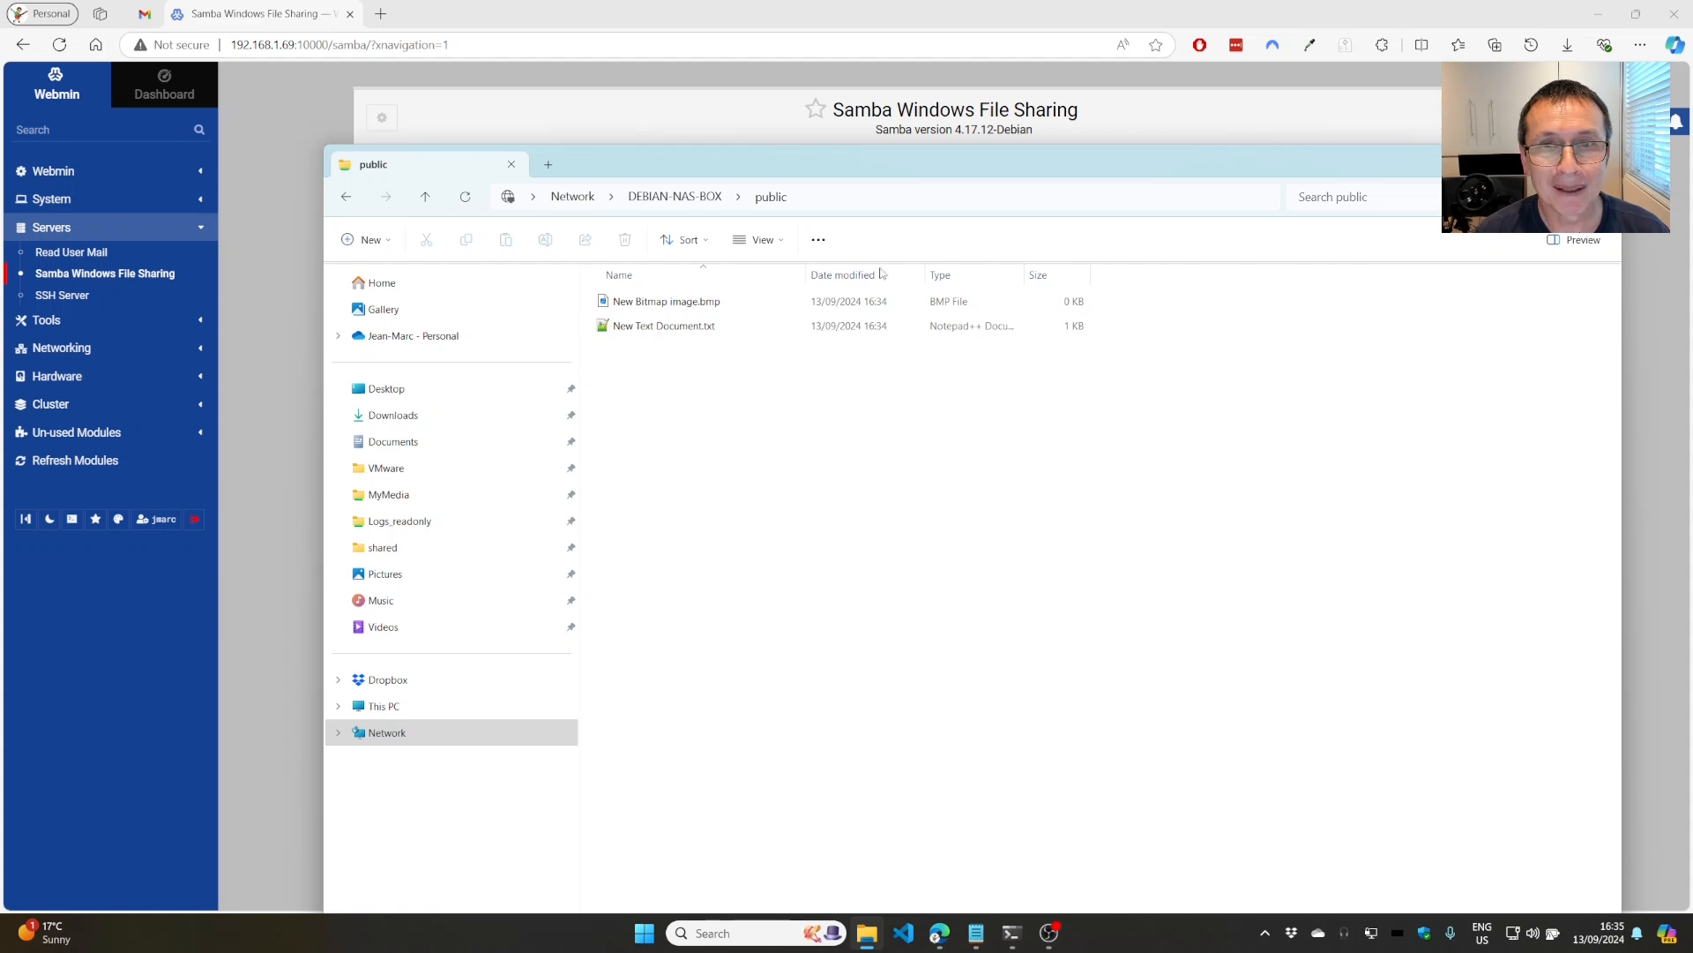
left_click_drag(862, 157, 818, 81)
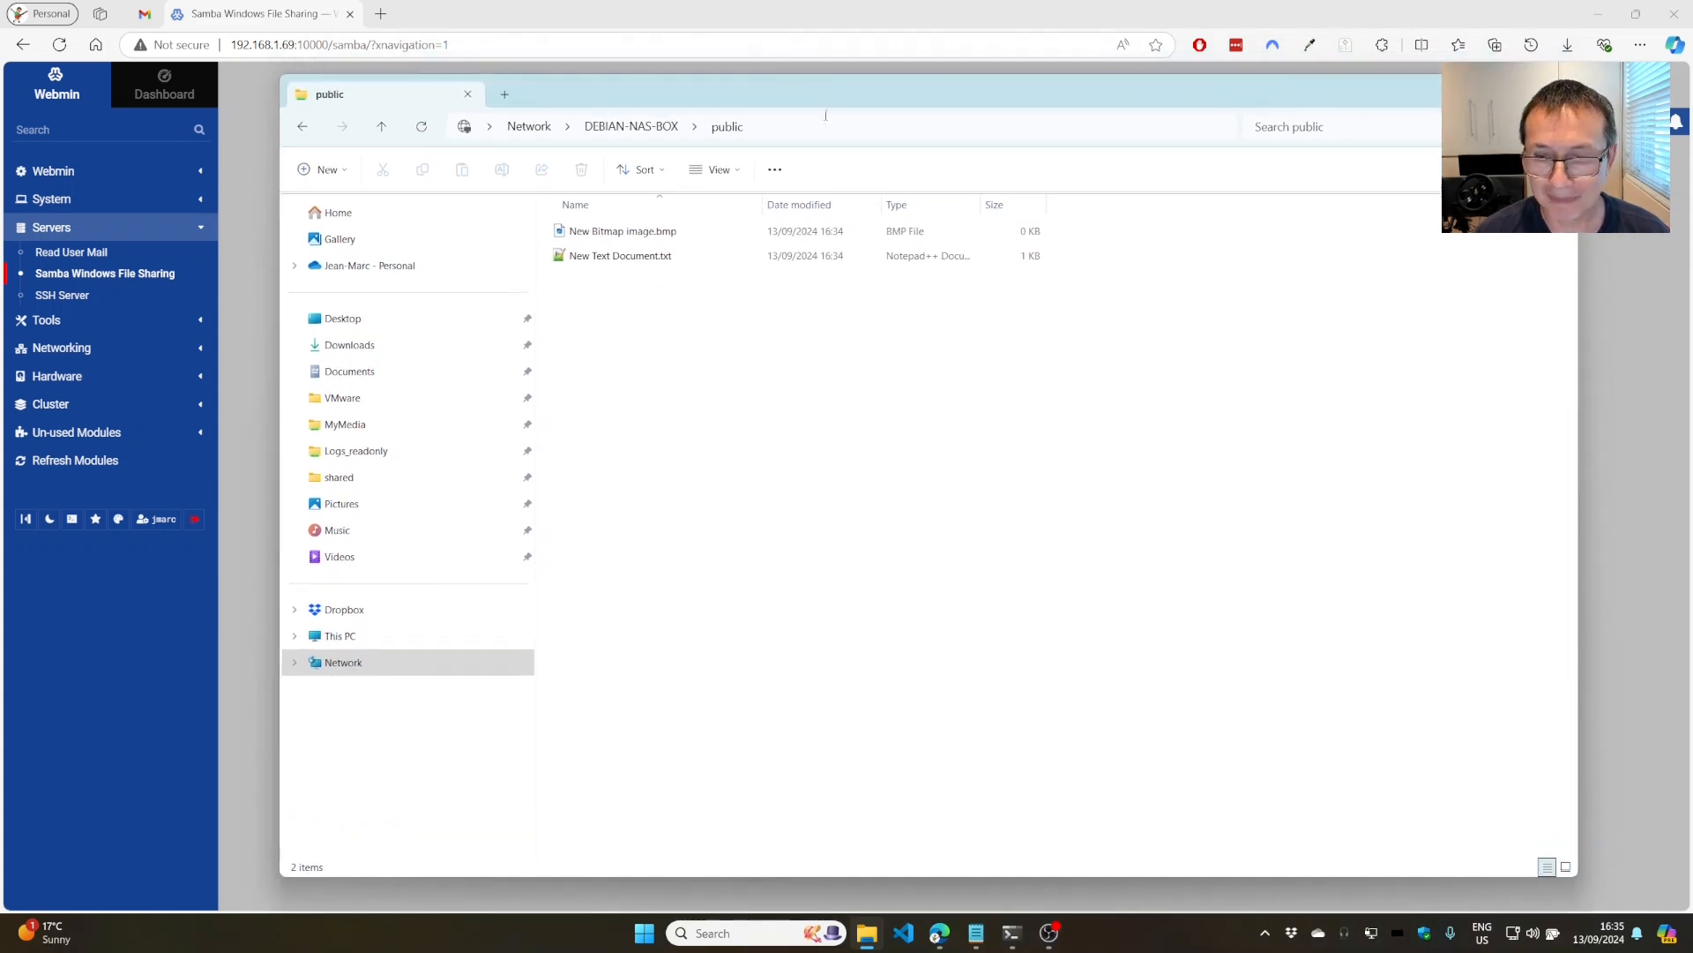